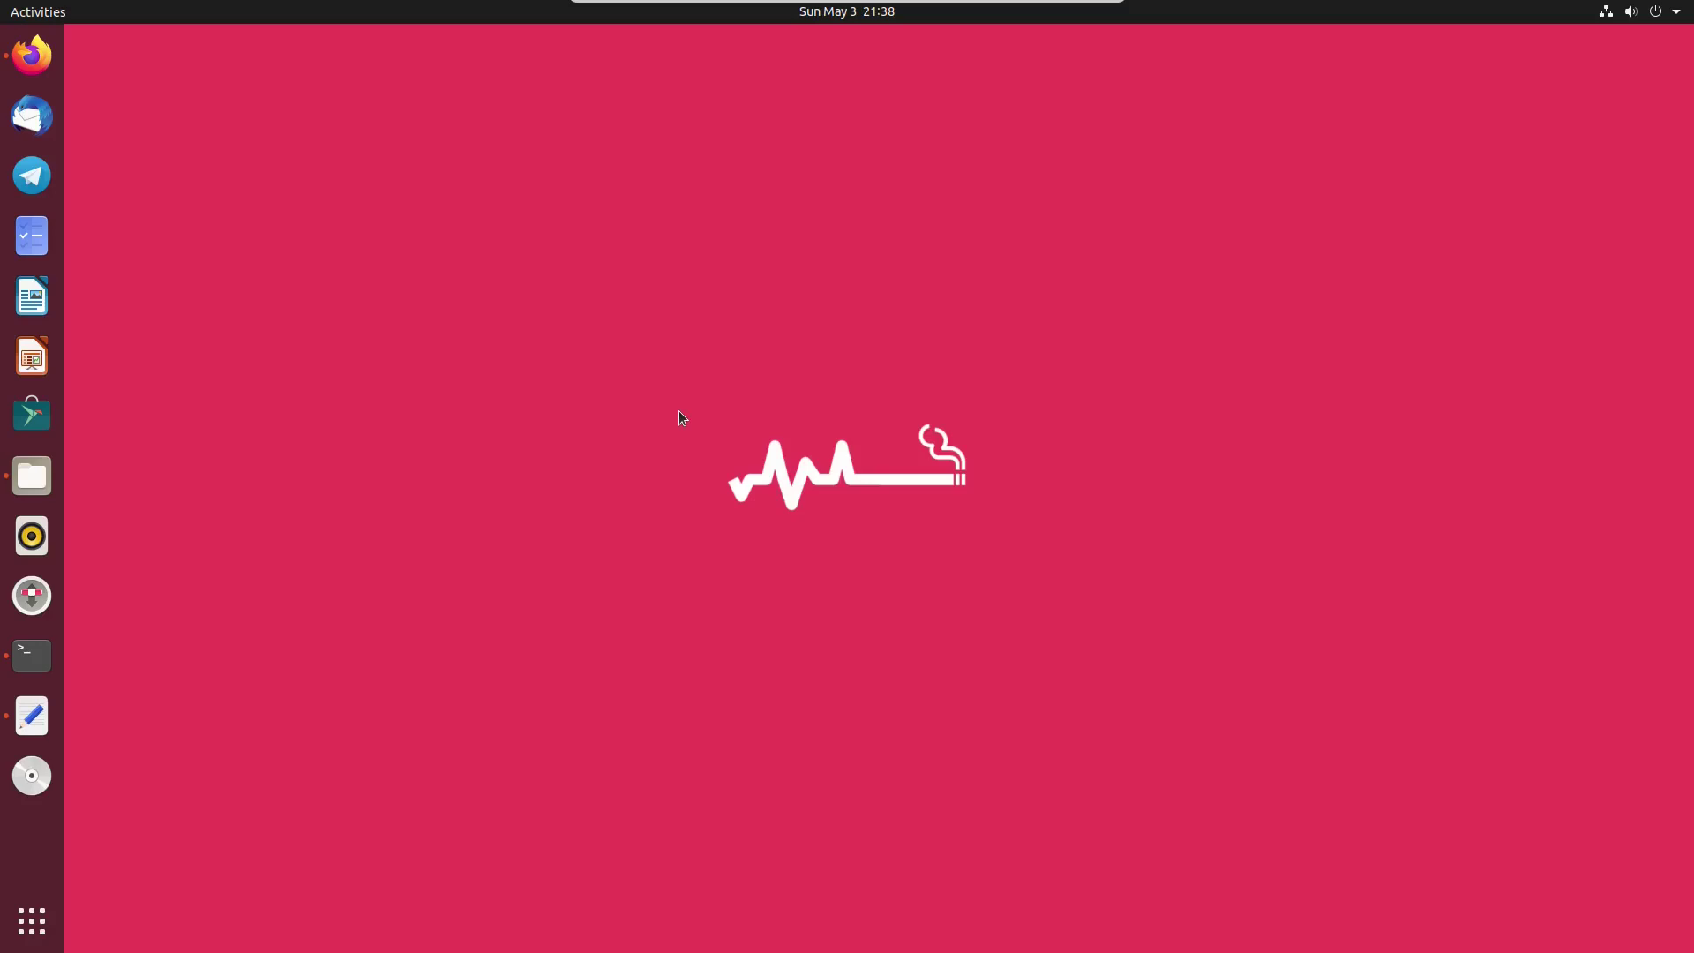
Review the teejee2008 repository install commands in the conky.txt notes, then check the download page.
click(33, 733)
triple_click(684, 288)
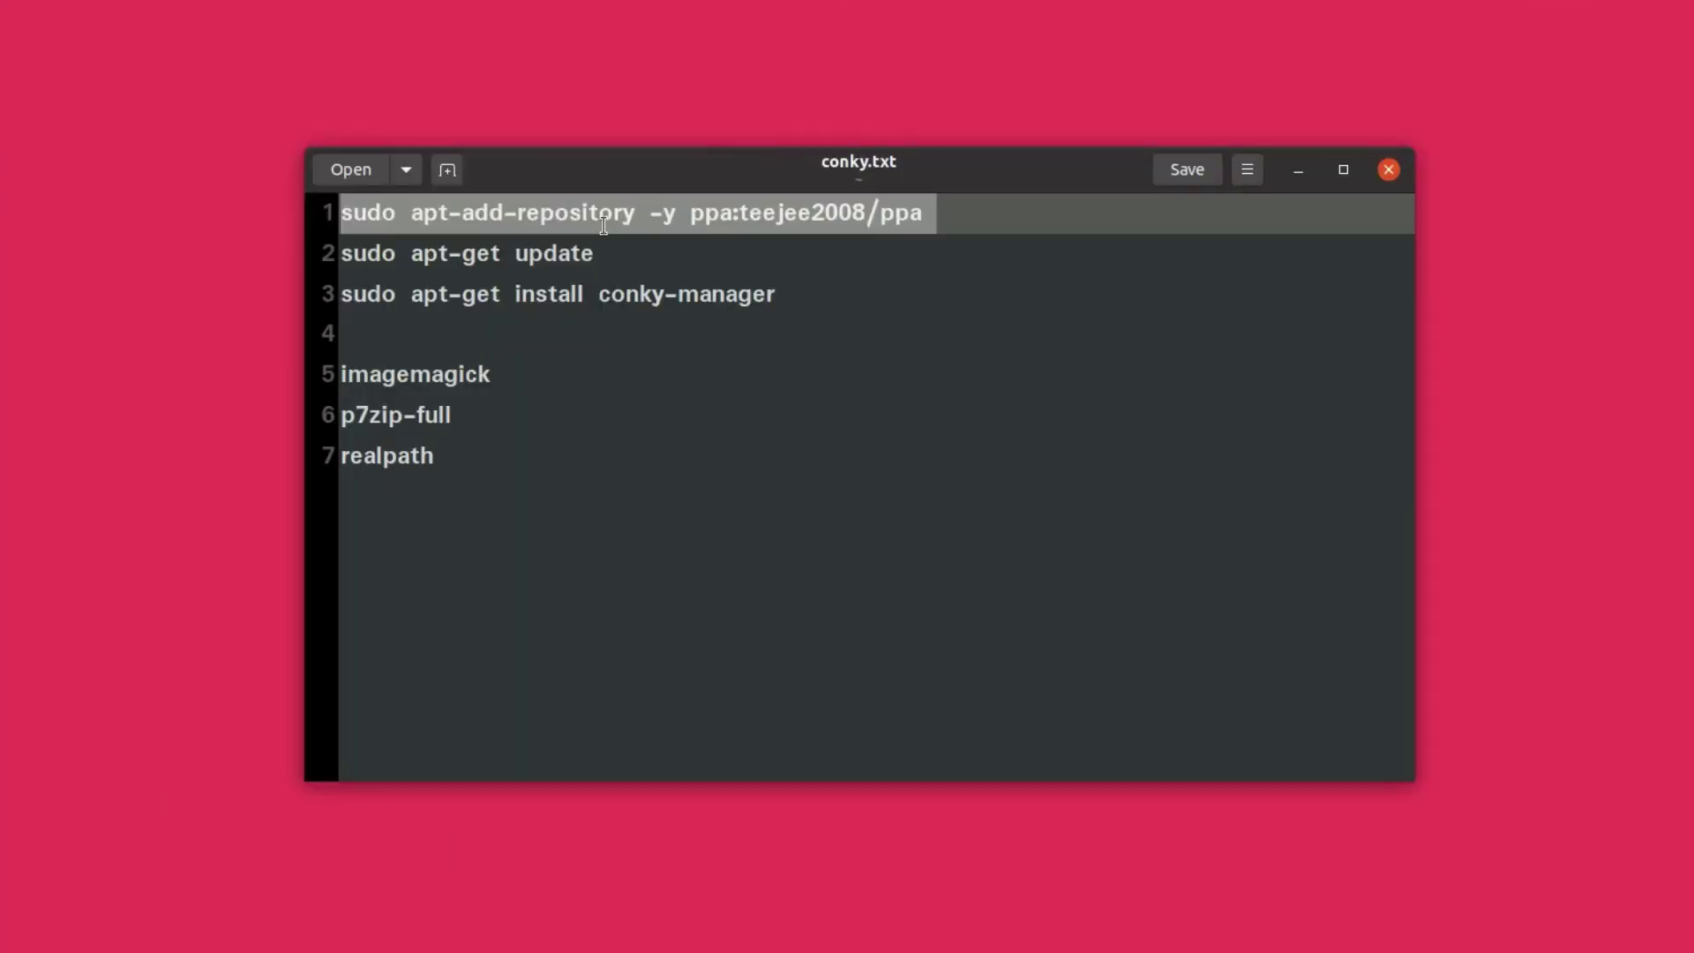
double_click(647, 310)
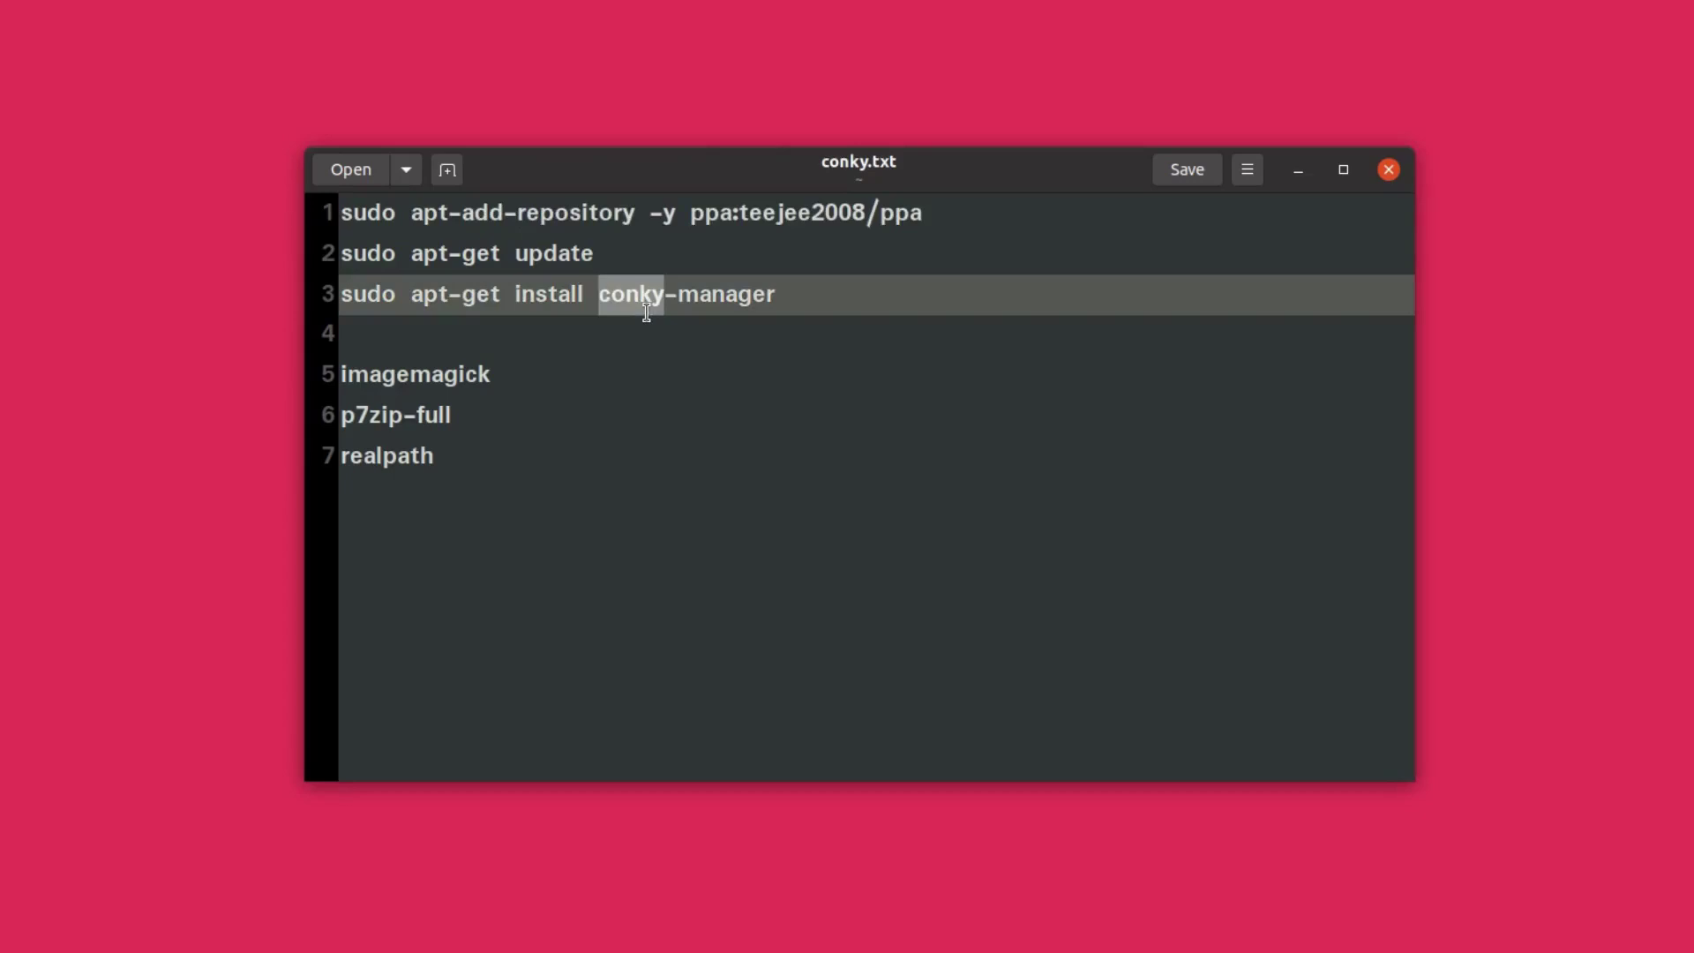
click(643, 340)
click(825, 215)
double_click(825, 215)
drag(824, 309, 389, 225)
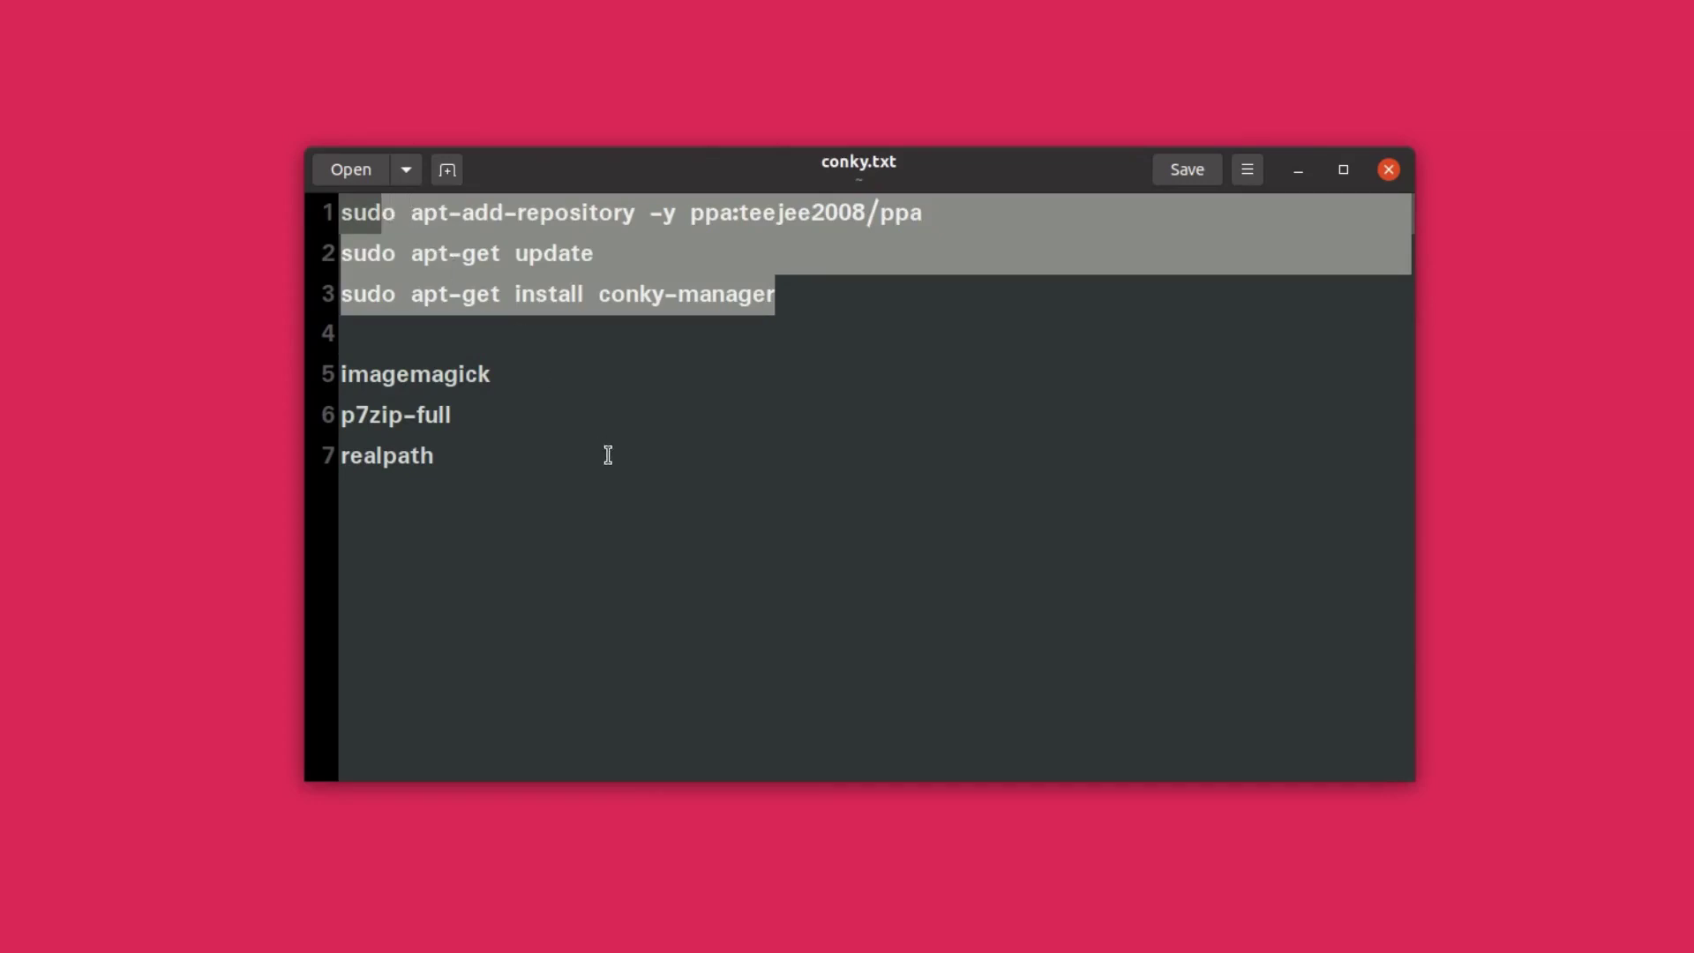
click(664, 499)
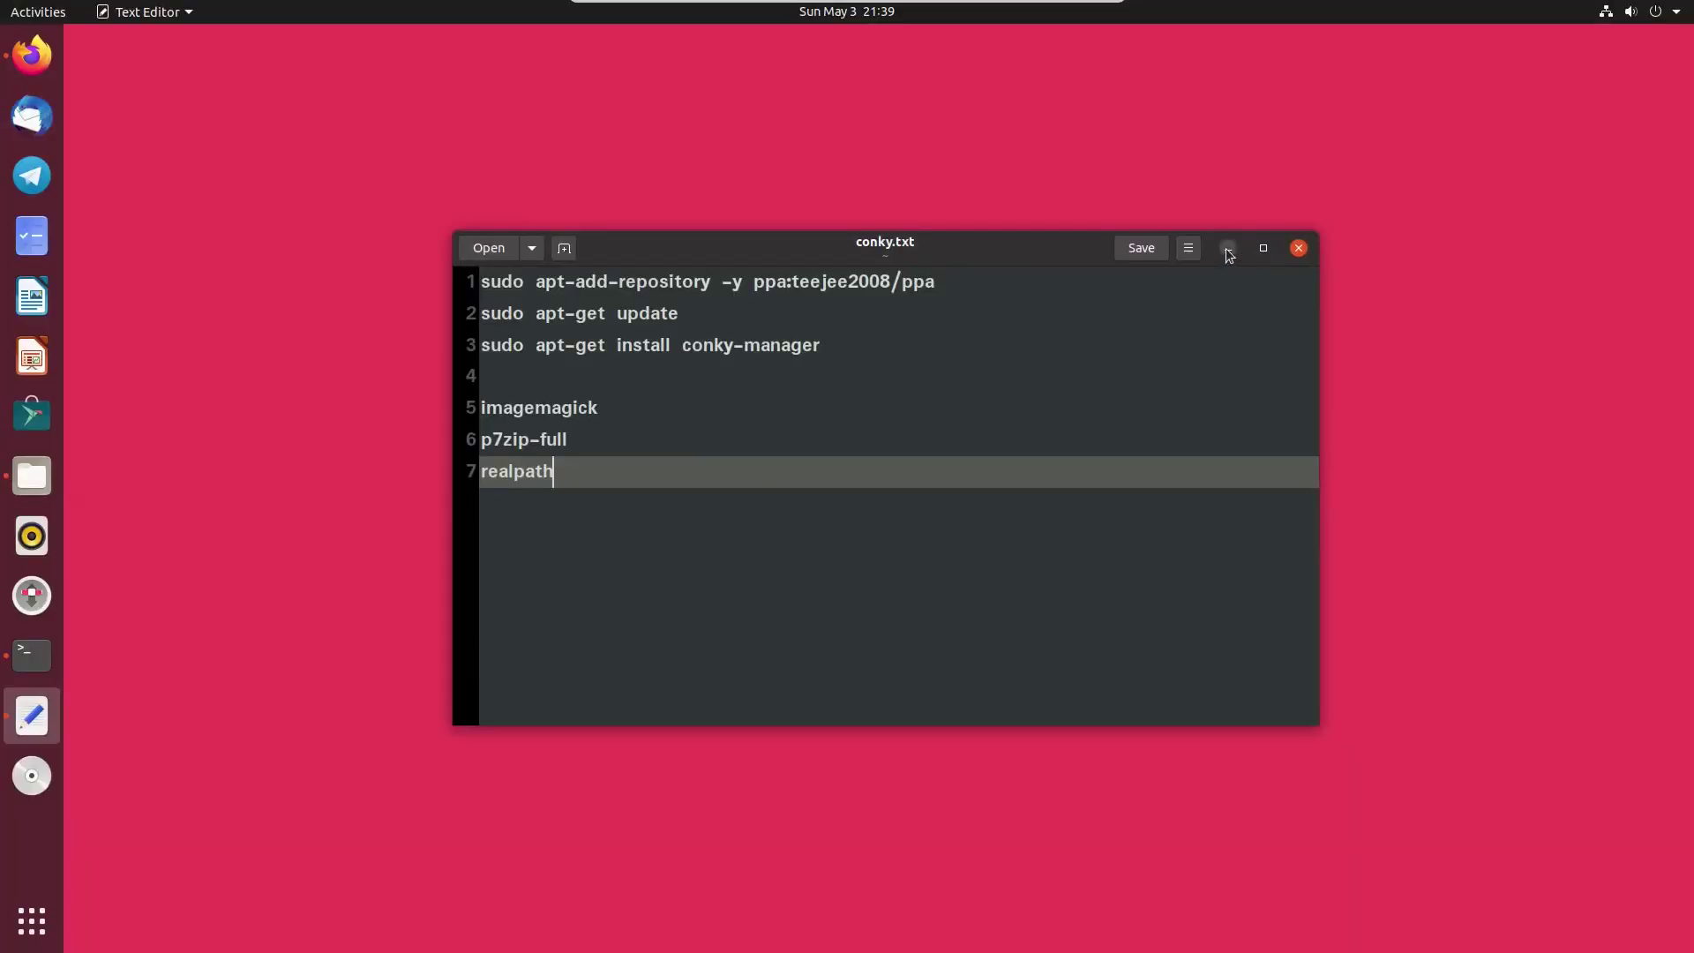
click(1228, 249)
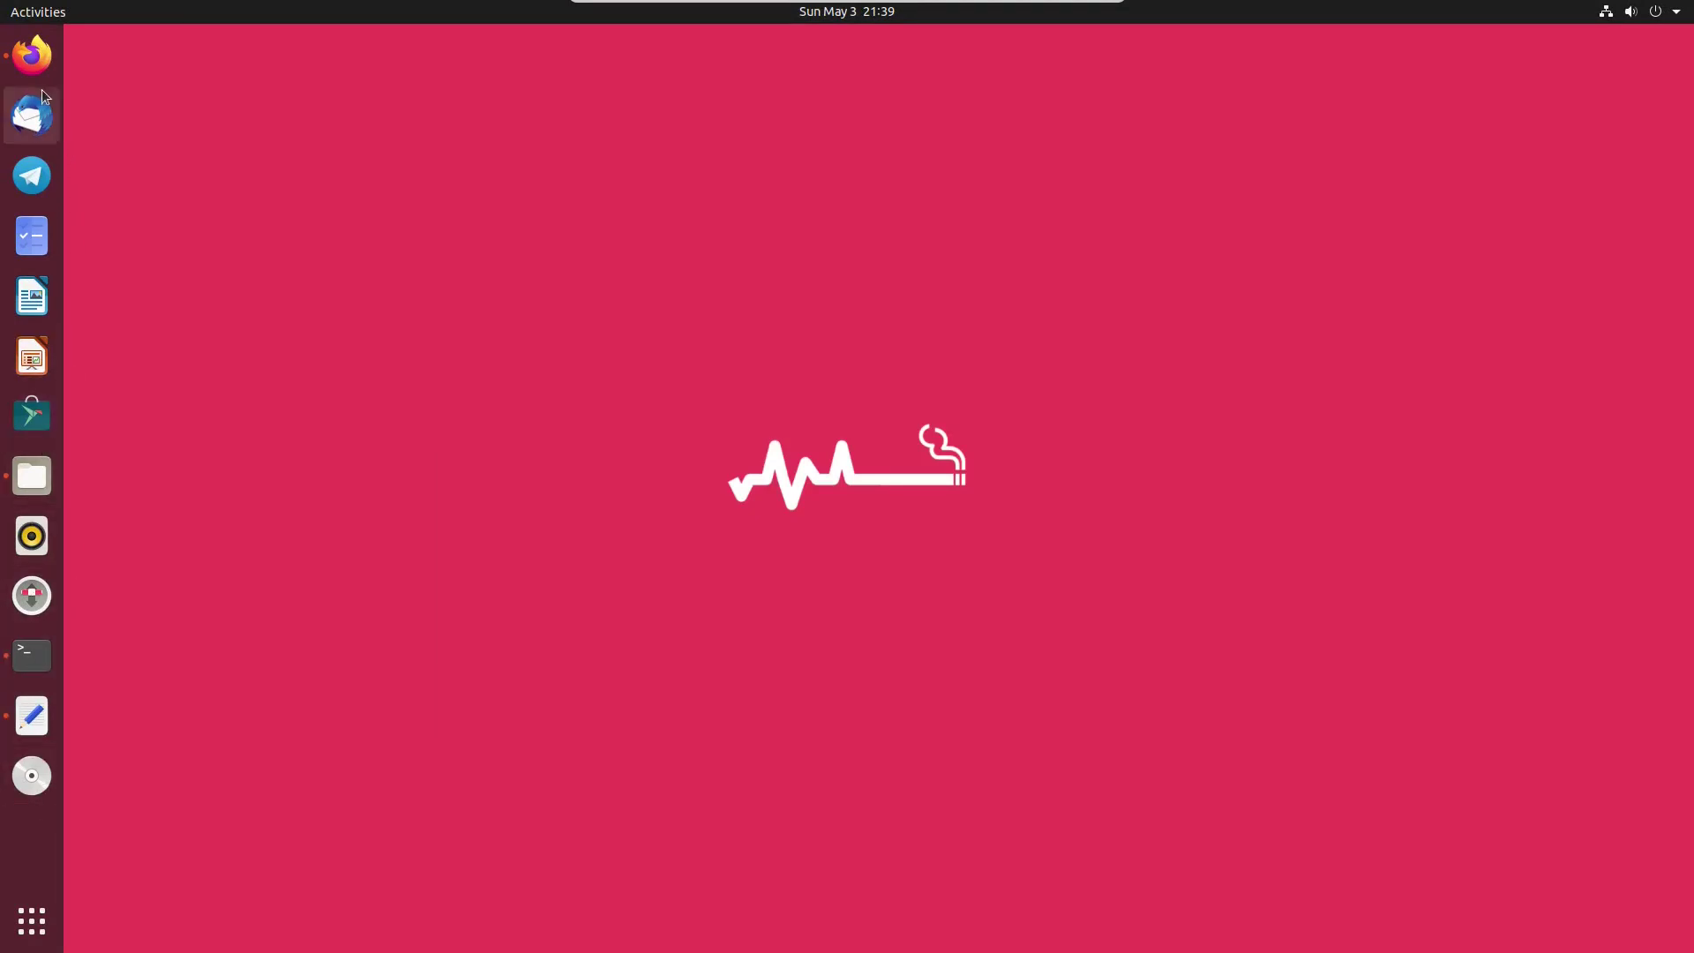
click(34, 55)
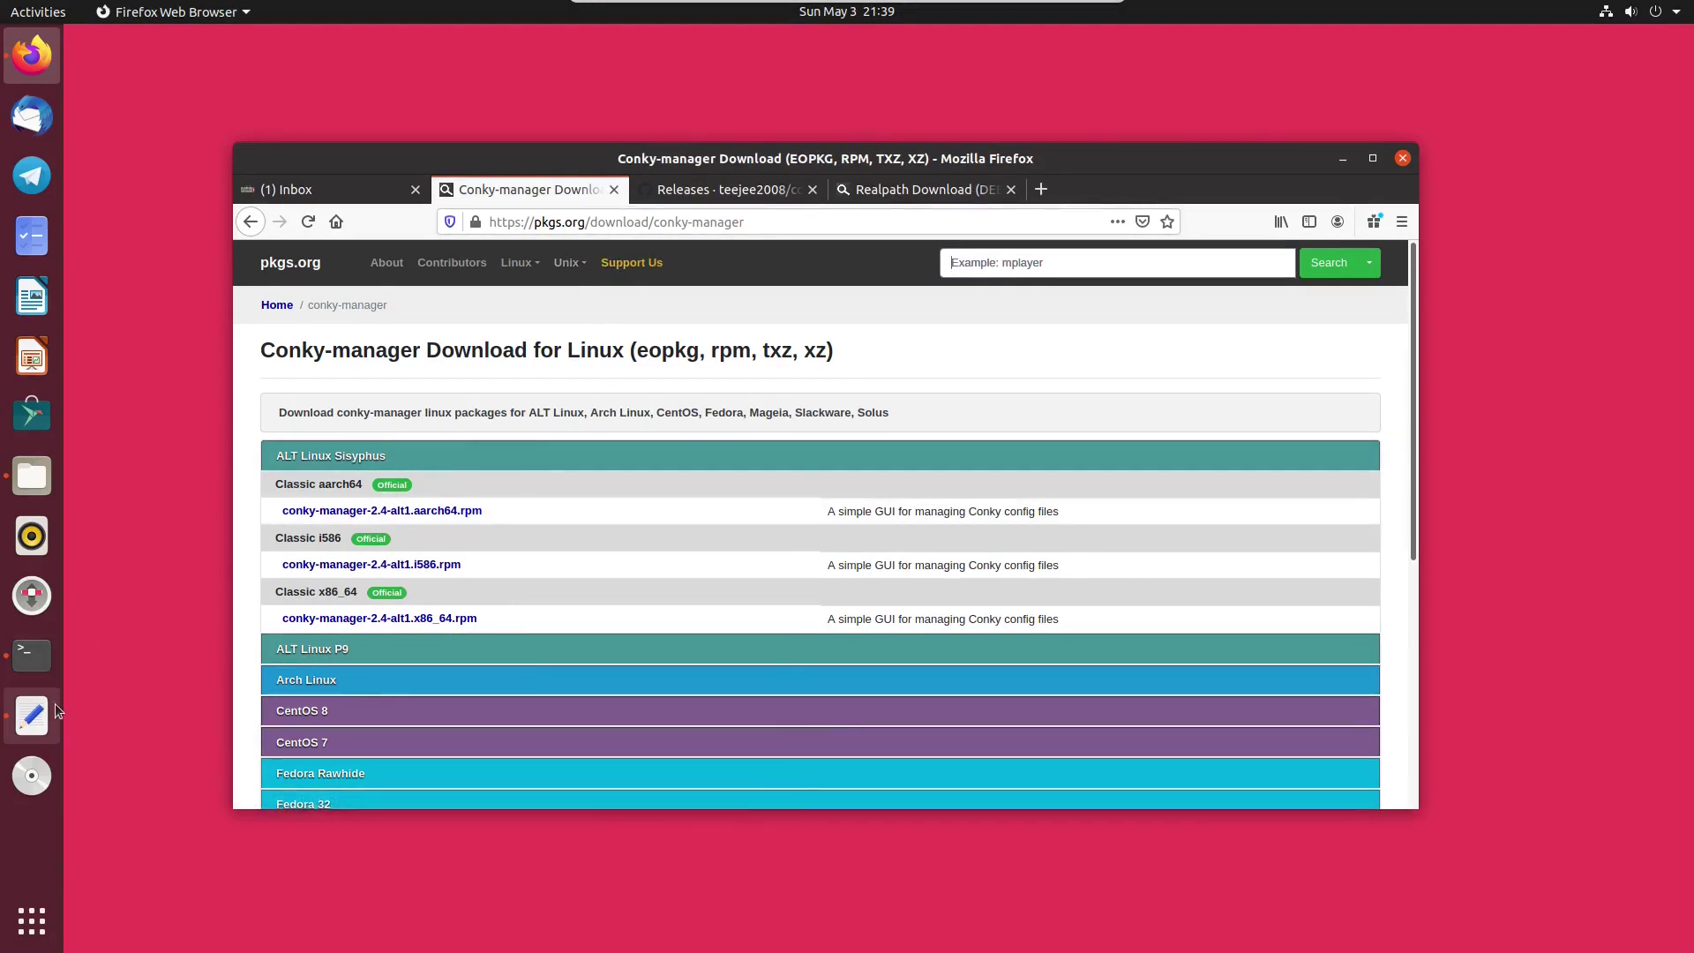
click(1342, 159)
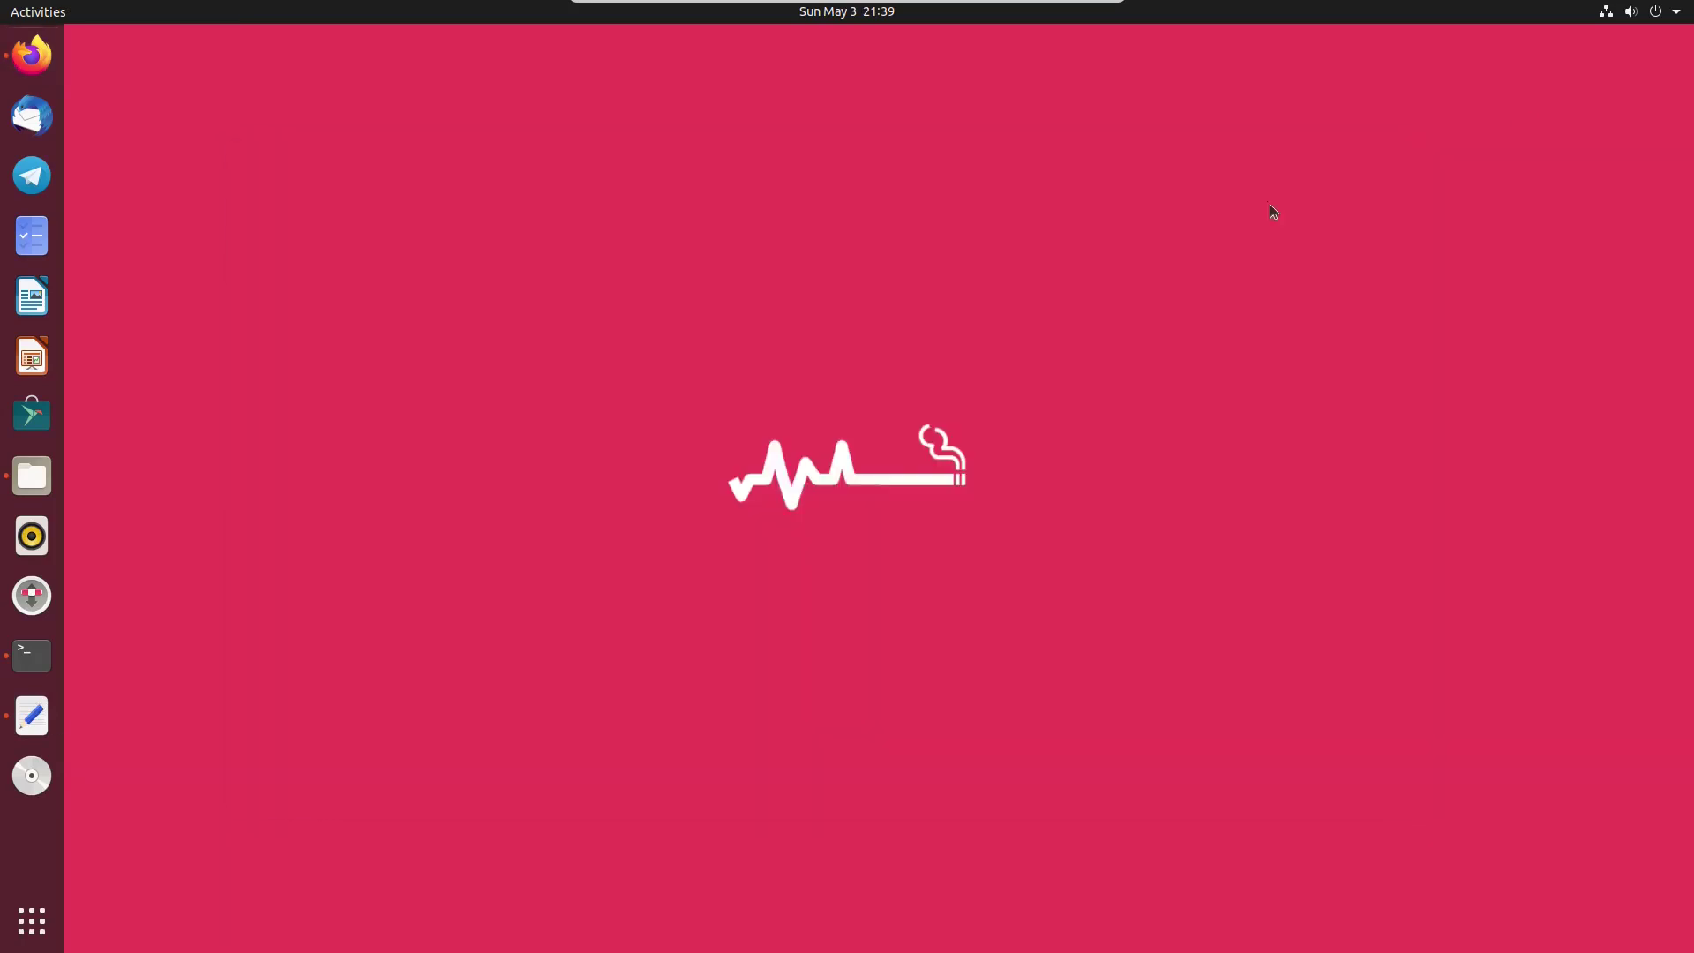
Review the imagemagick, p7zip-full and realpath dependency lines in the conky.txt notes.
click(58, 716)
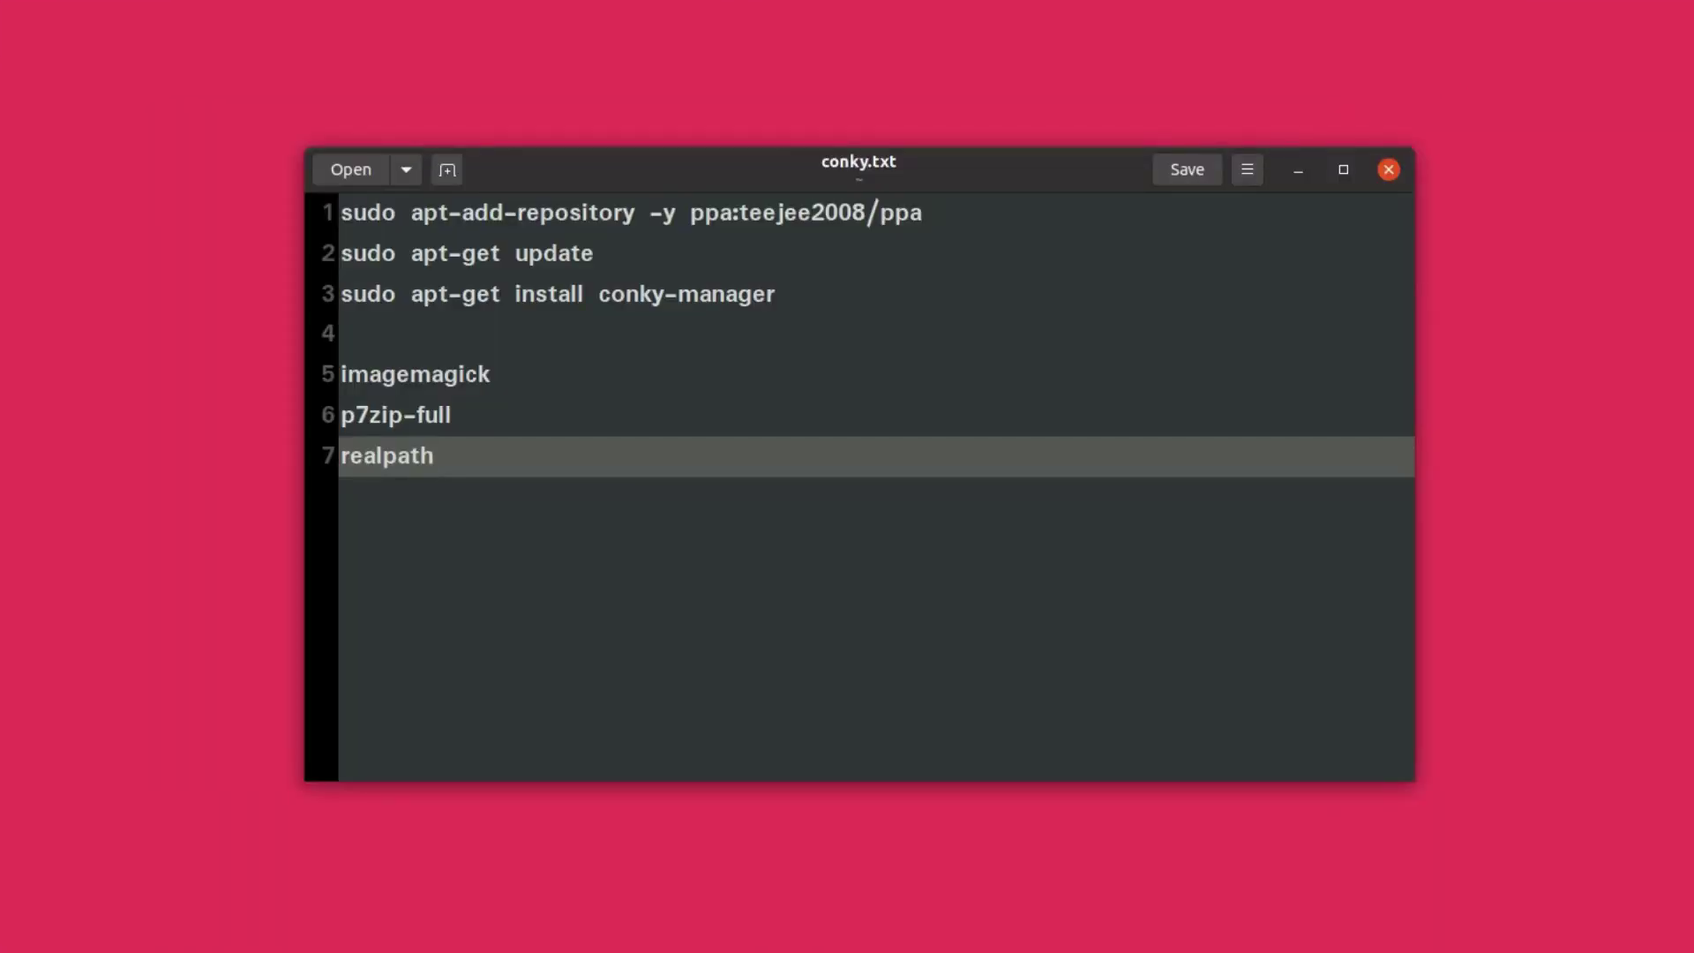
click(423, 379)
click(427, 413)
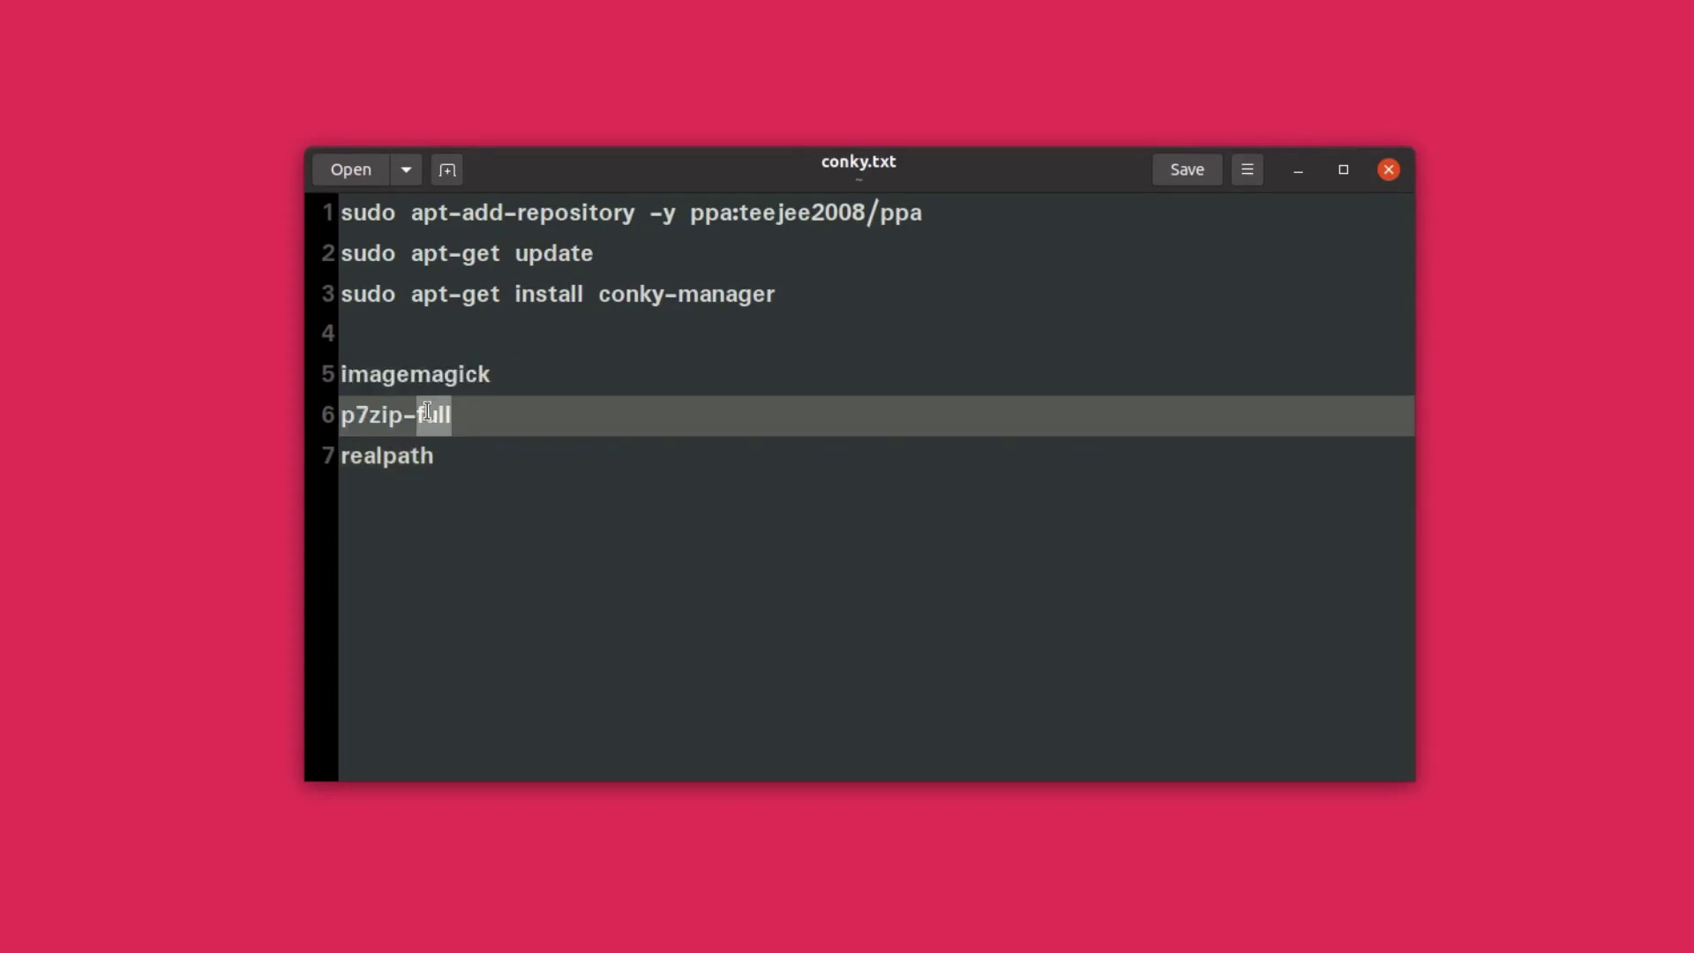
click(398, 455)
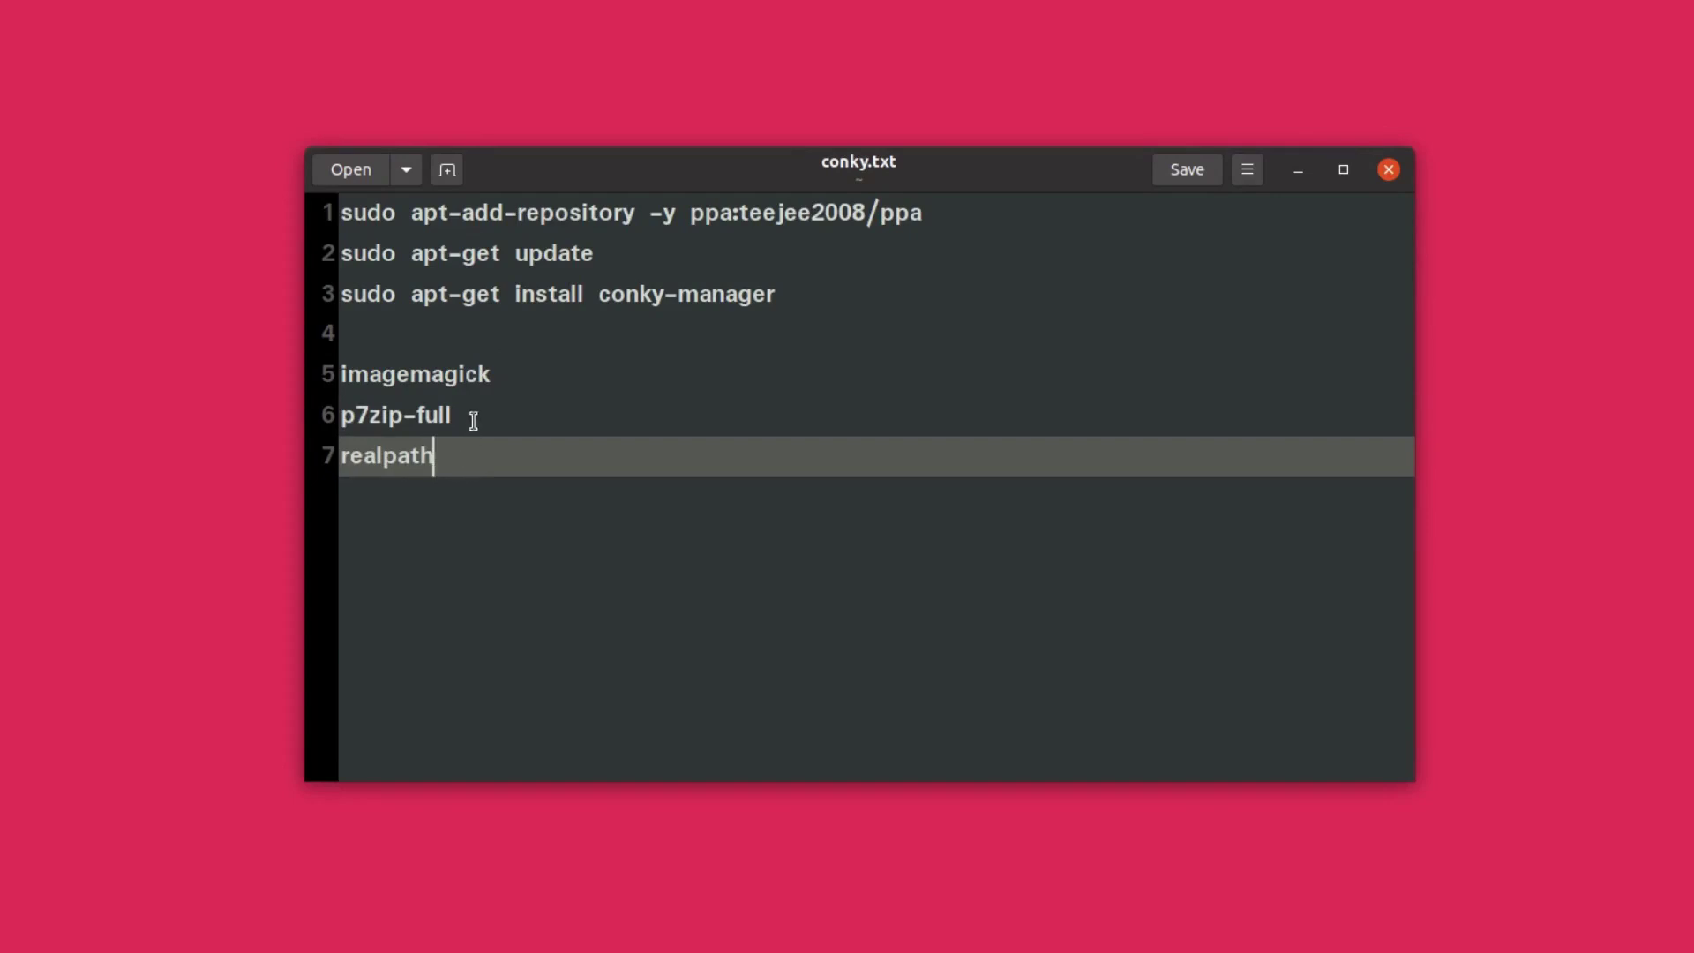
drag(473, 416, 335, 361)
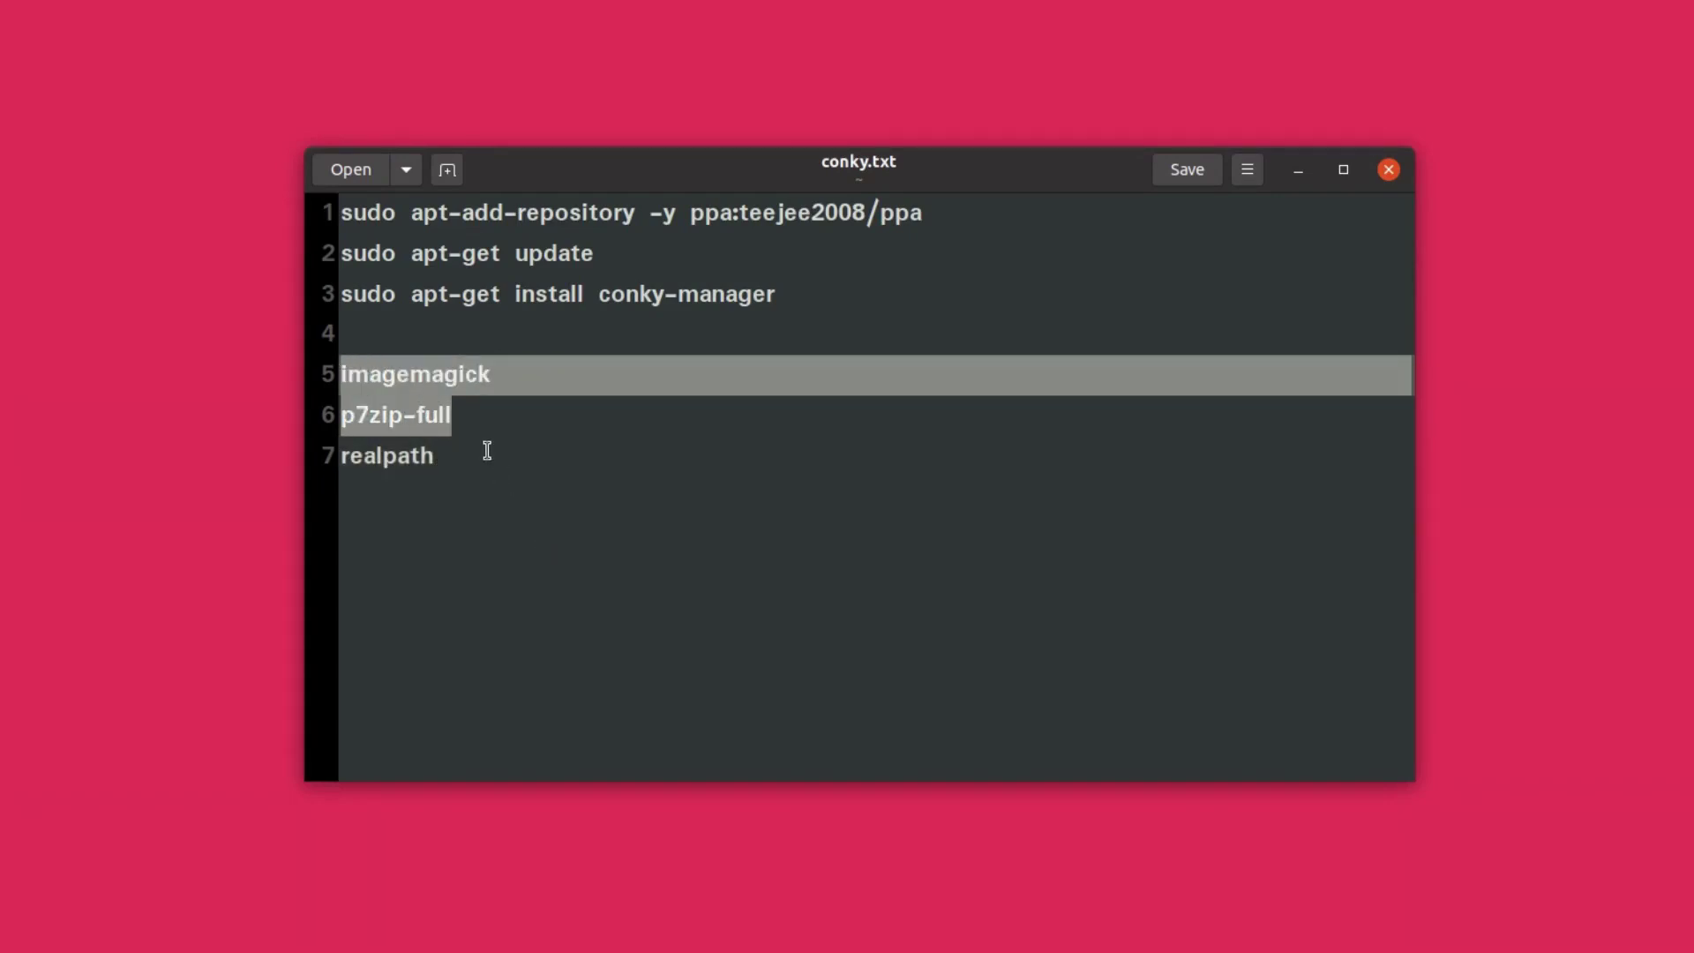
drag(447, 416, 338, 357)
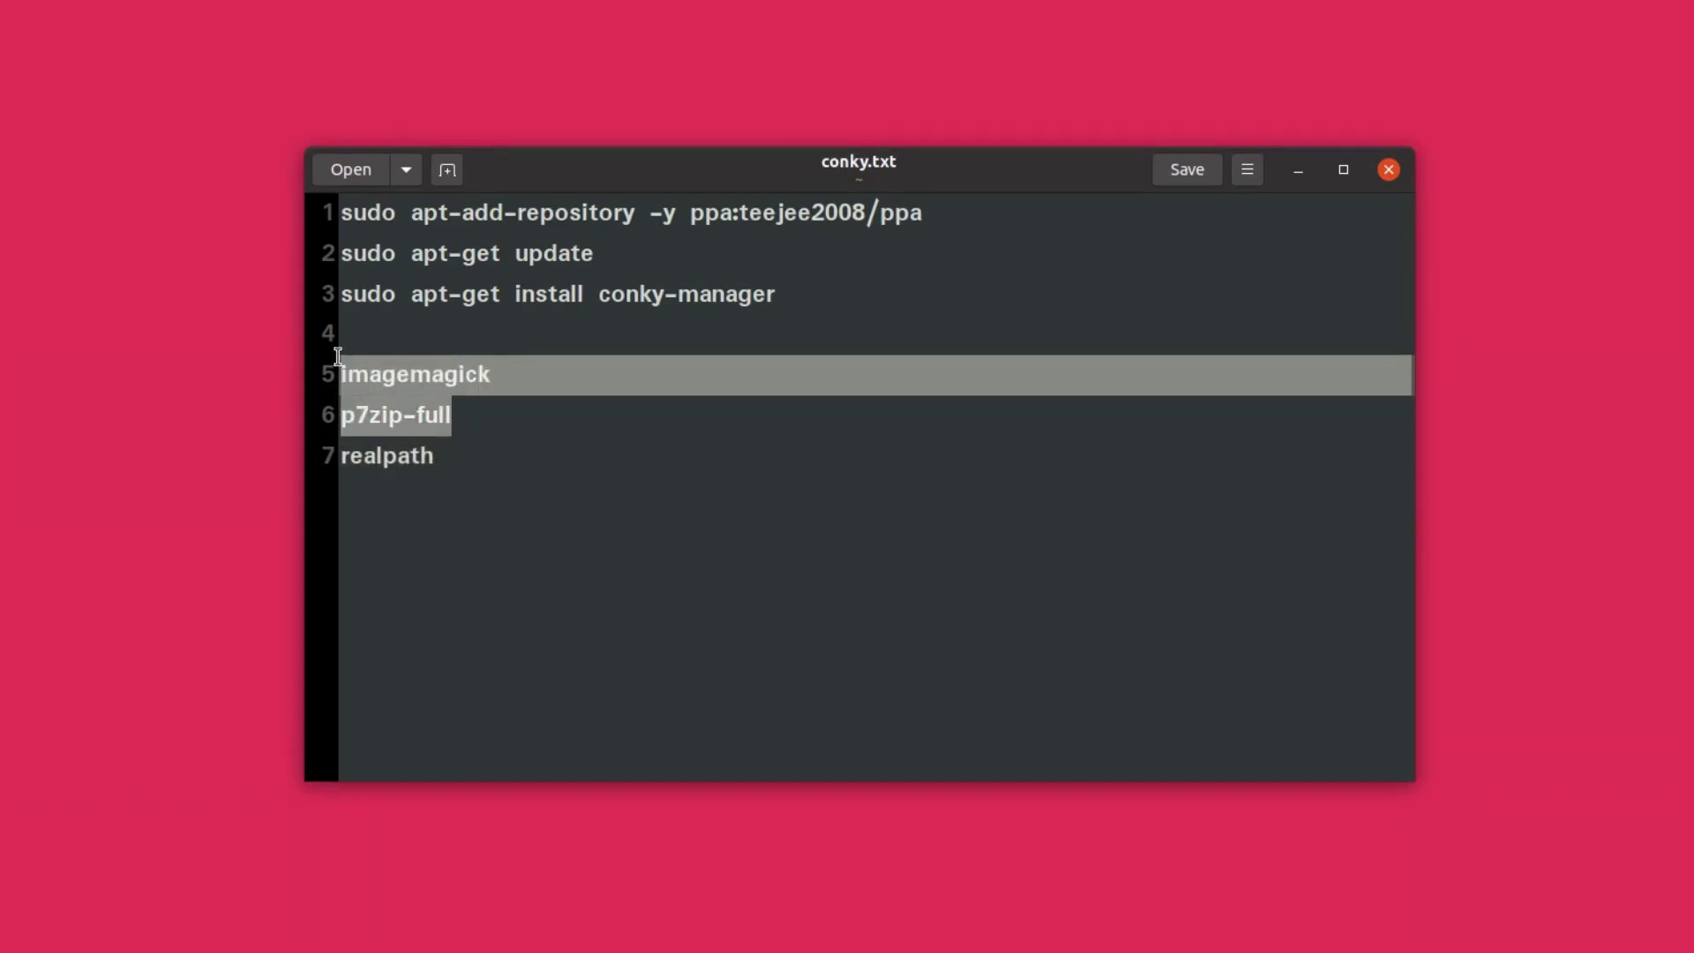
click(417, 415)
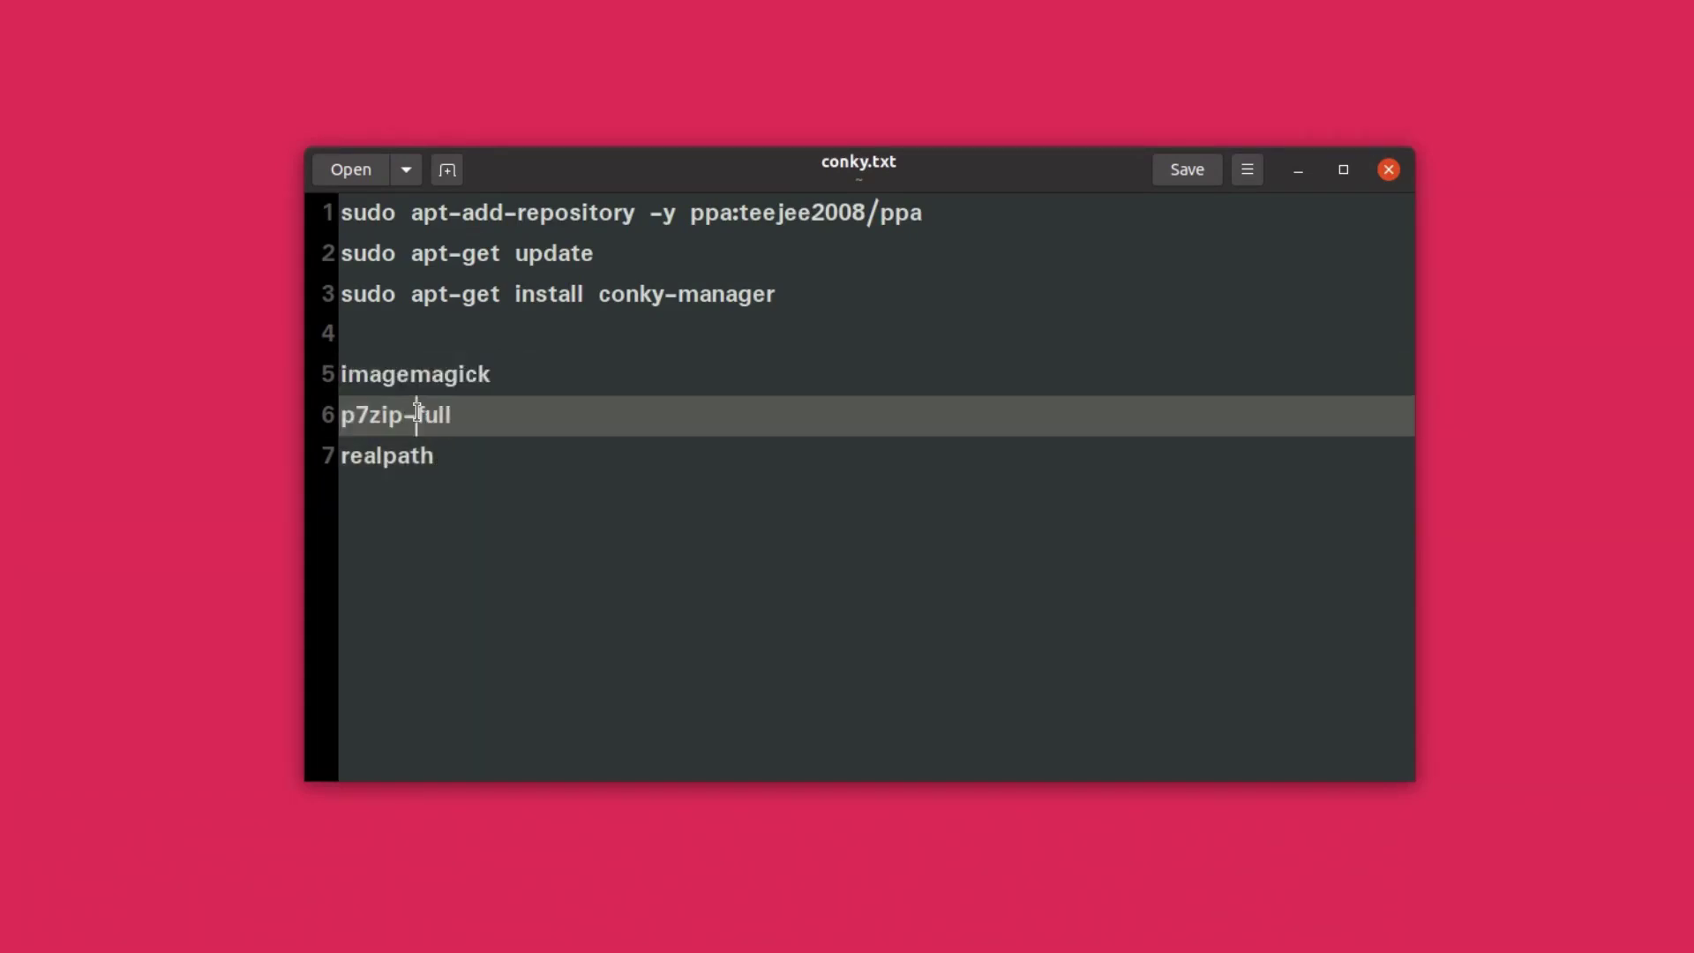
click(518, 511)
double_click(402, 459)
click(439, 467)
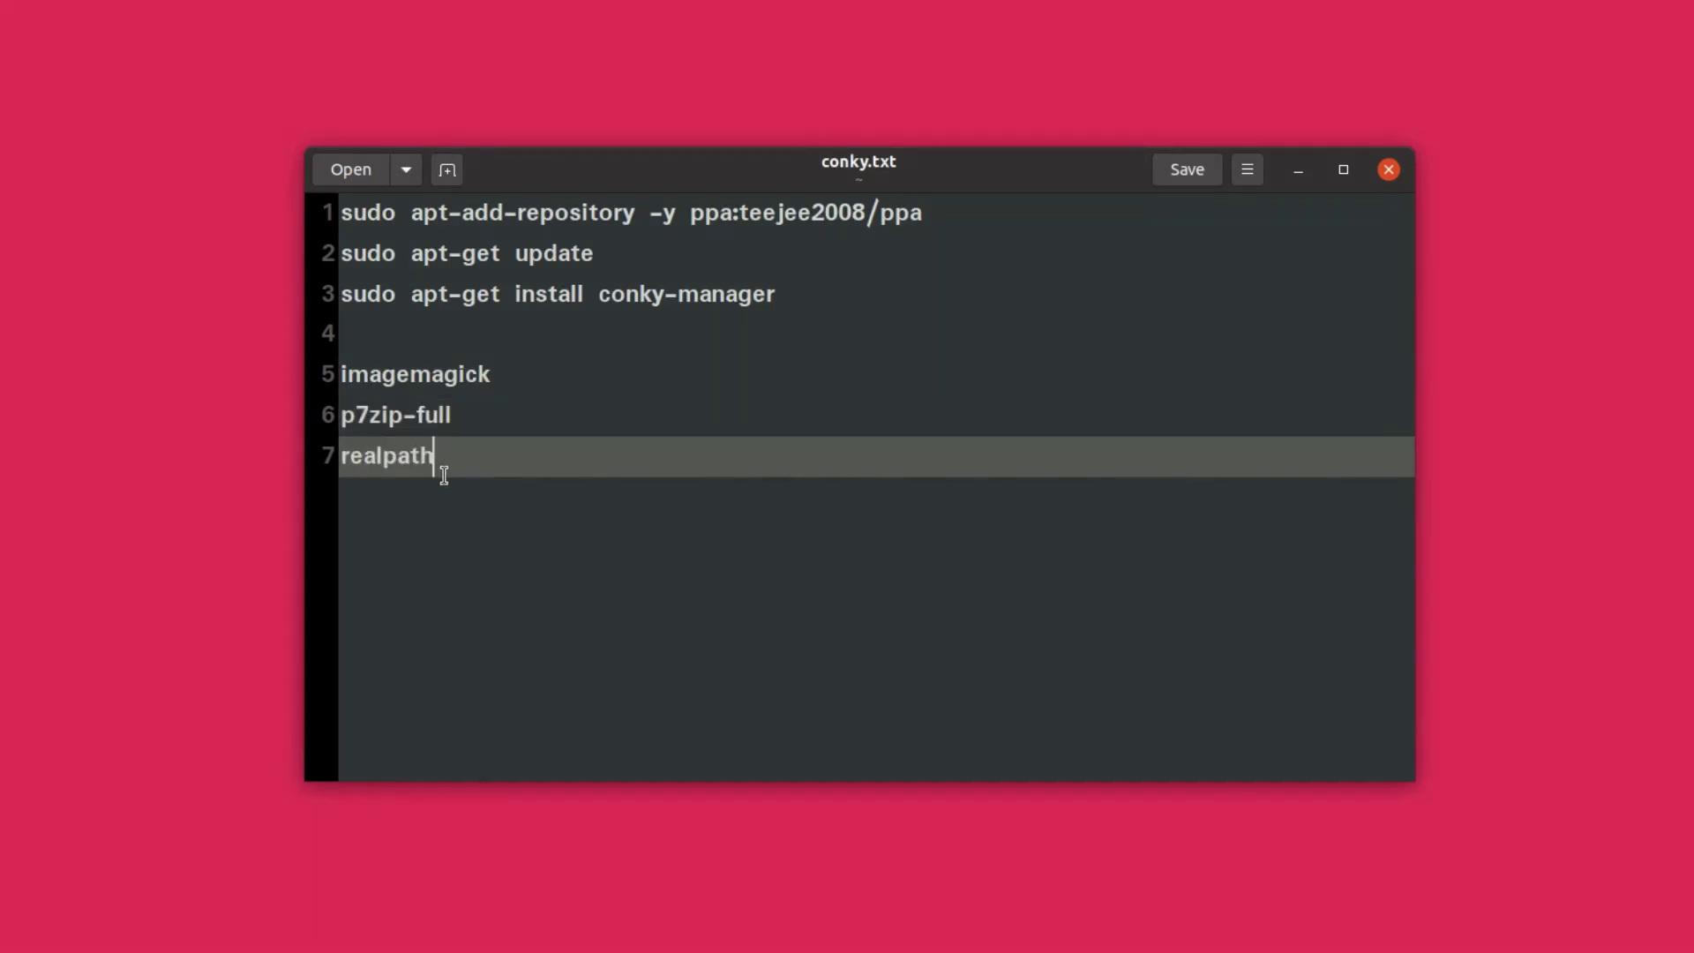
double_click(387, 454)
click(1295, 182)
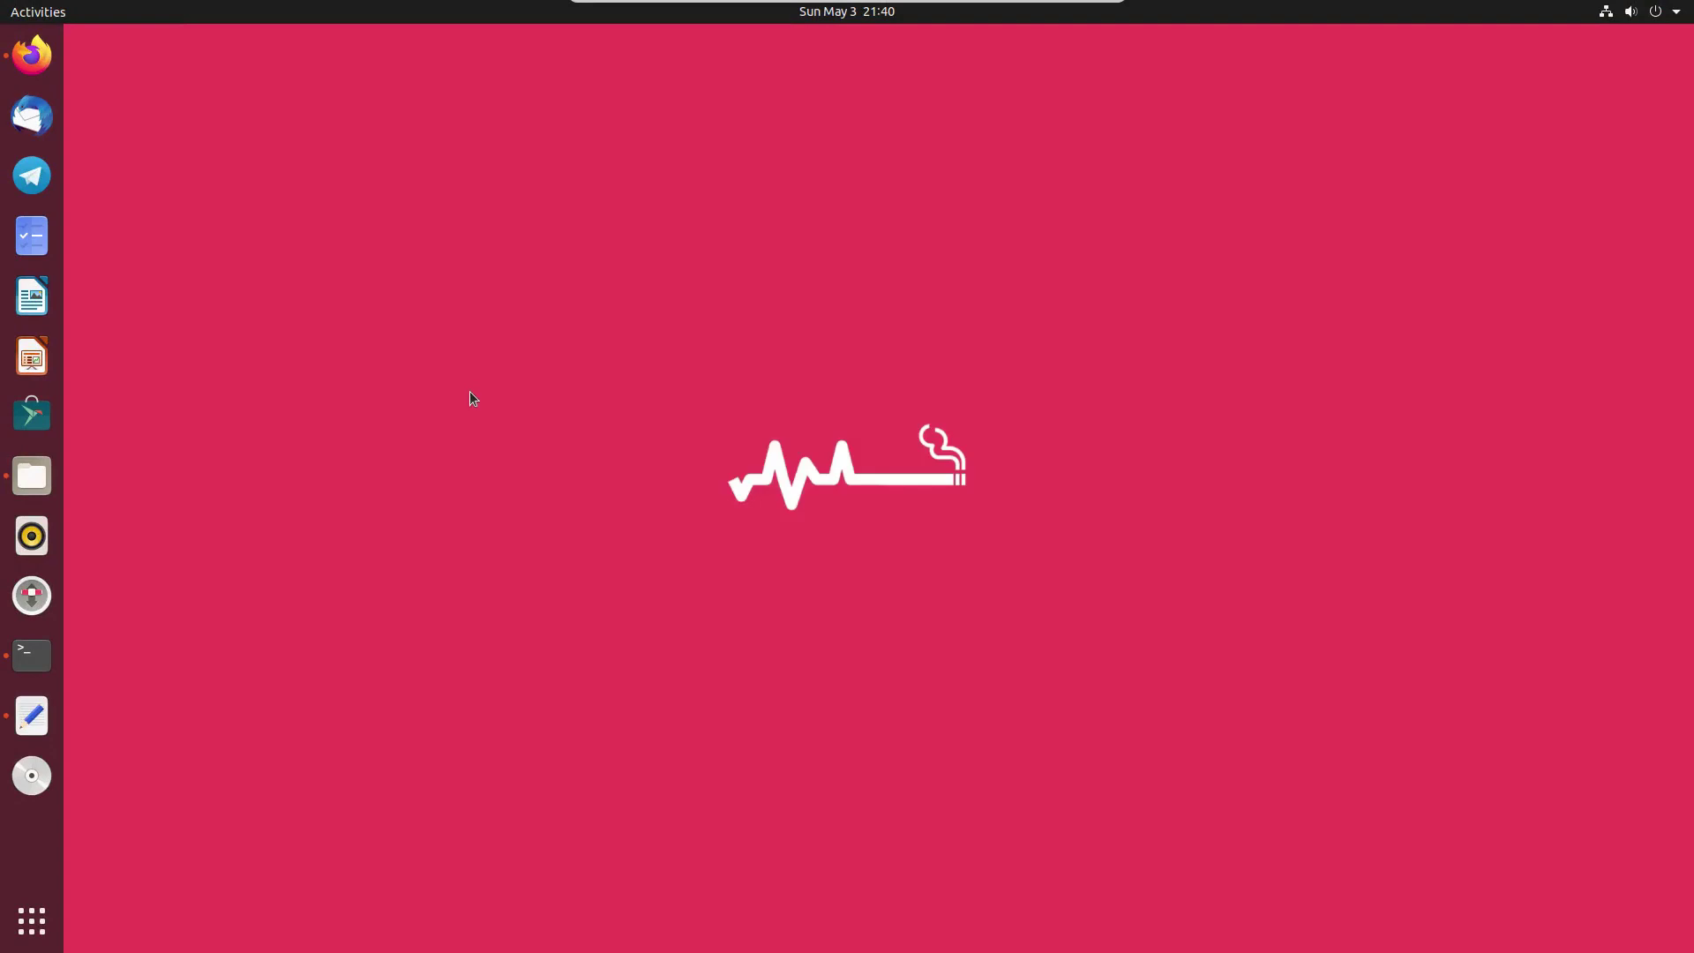
Locate conky-manager-v2.4-amd64.deb in Downloads, then start a new terminal.
click(41, 486)
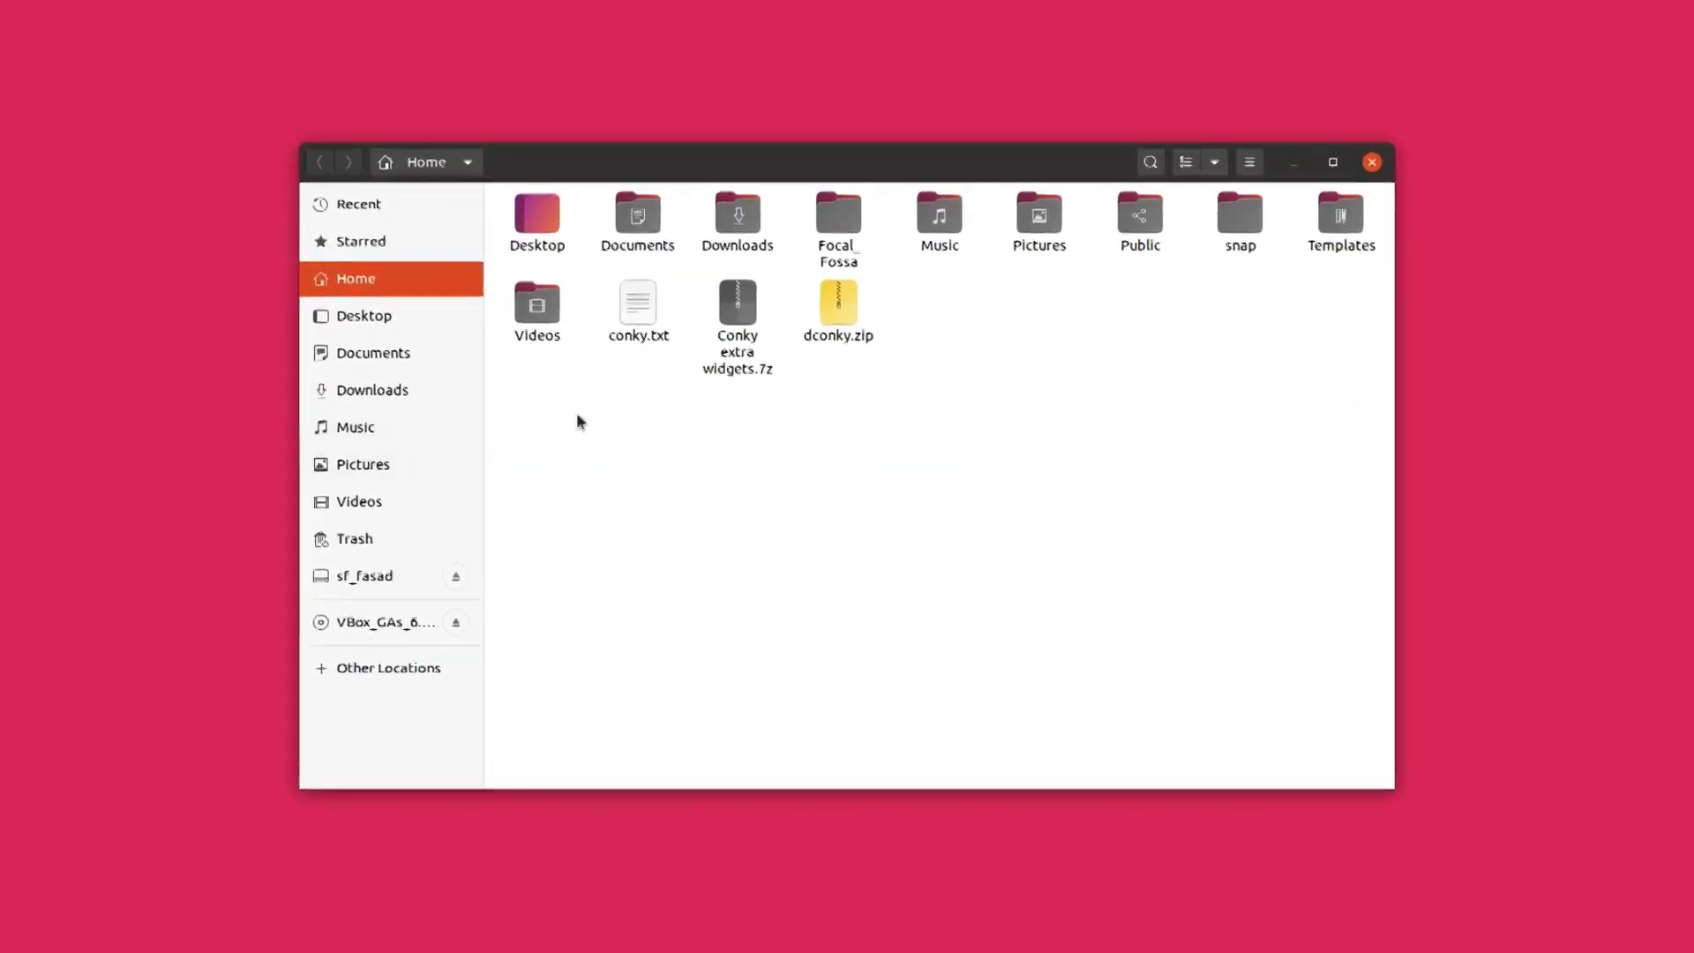
double_click(738, 213)
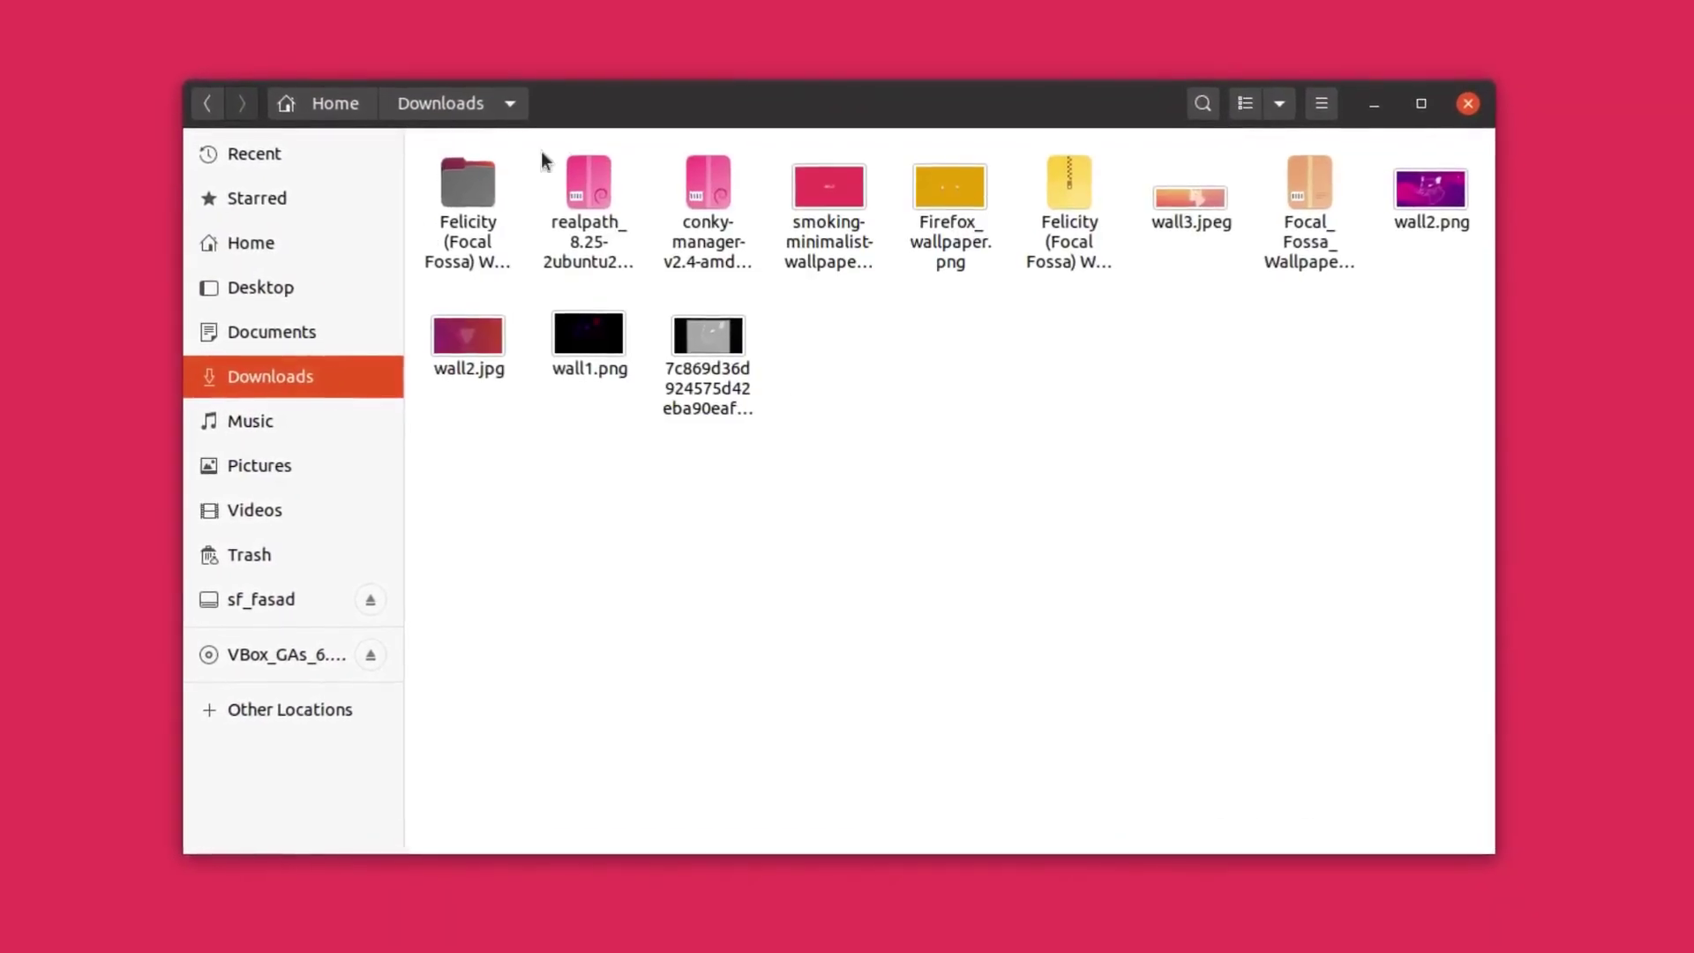
click(679, 247)
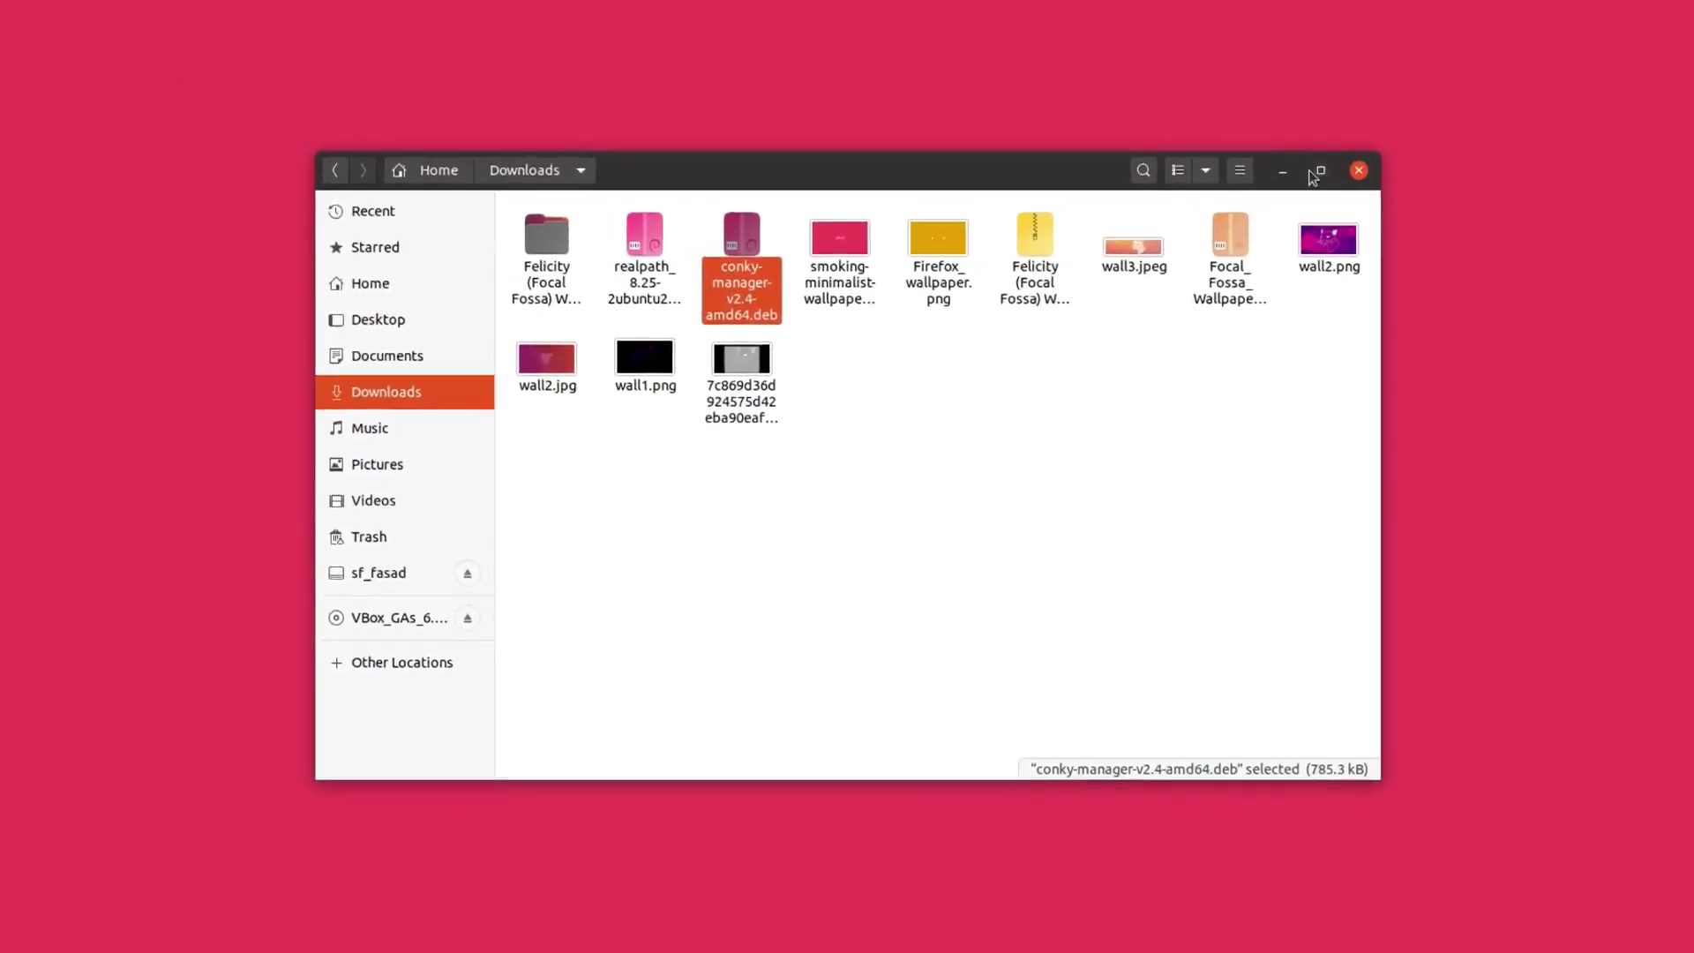
click(1282, 170)
click(3, 667)
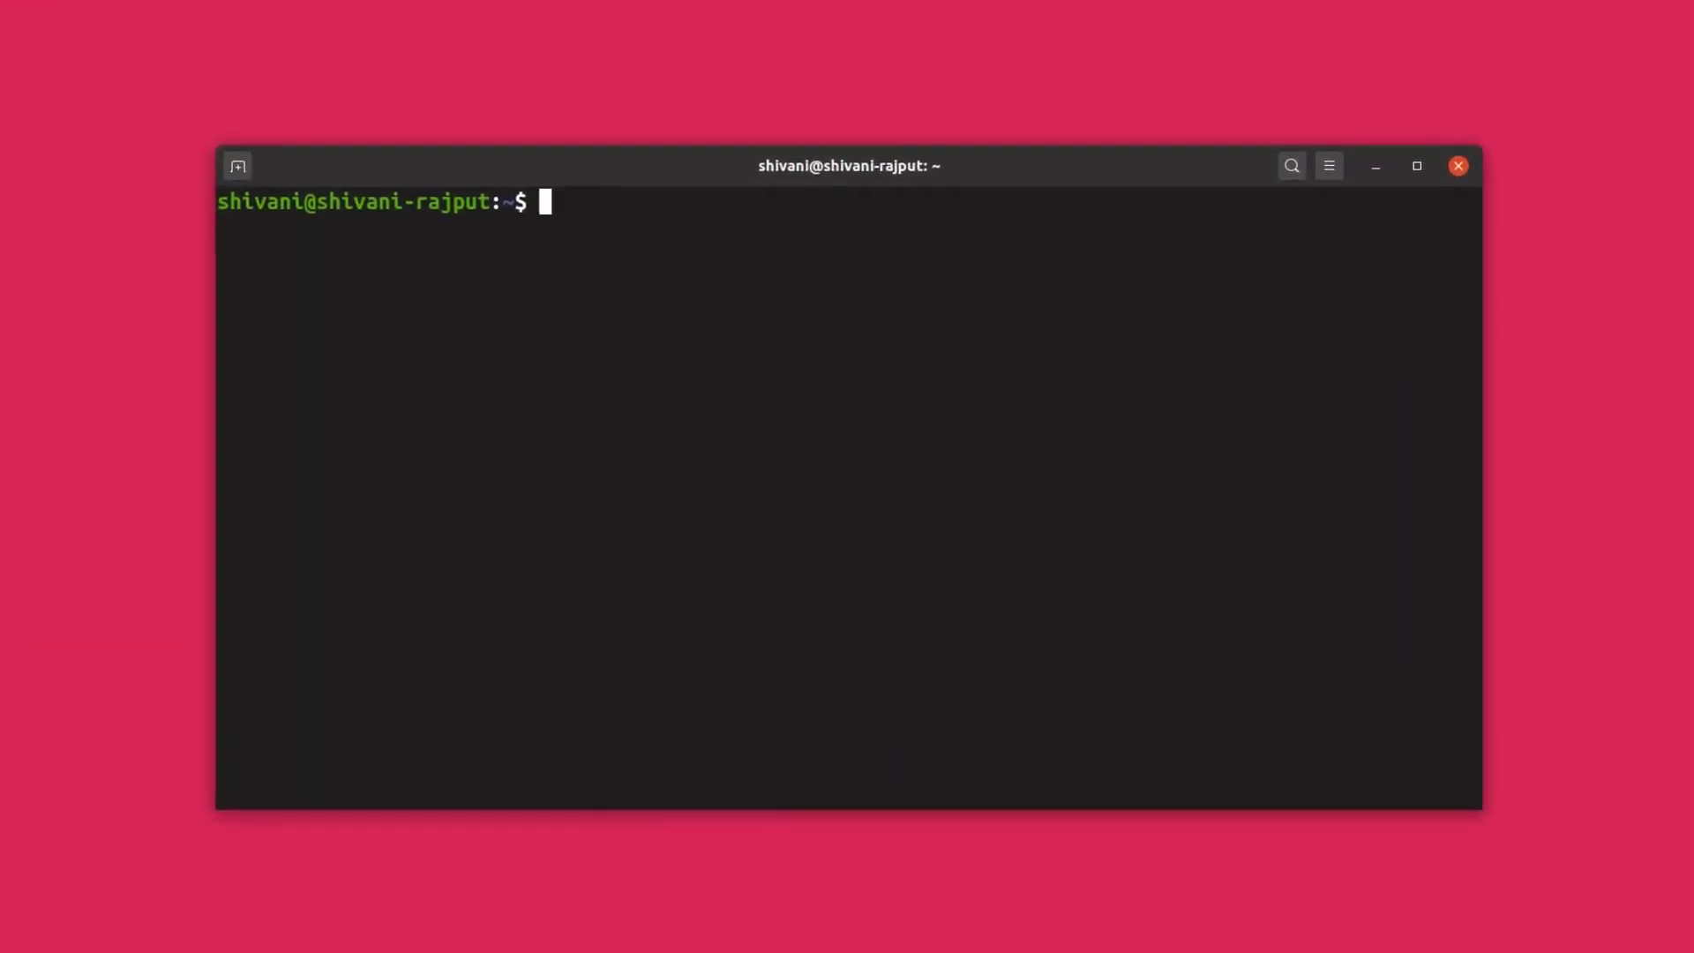
Change into Downloads and run sudo dpkg -i conky-manager-v2.4-amd64.deb.
text(cd Dio)
key(BackSpace)
key(BackSpace)
text(ow)
key(Tab)
key(Return)
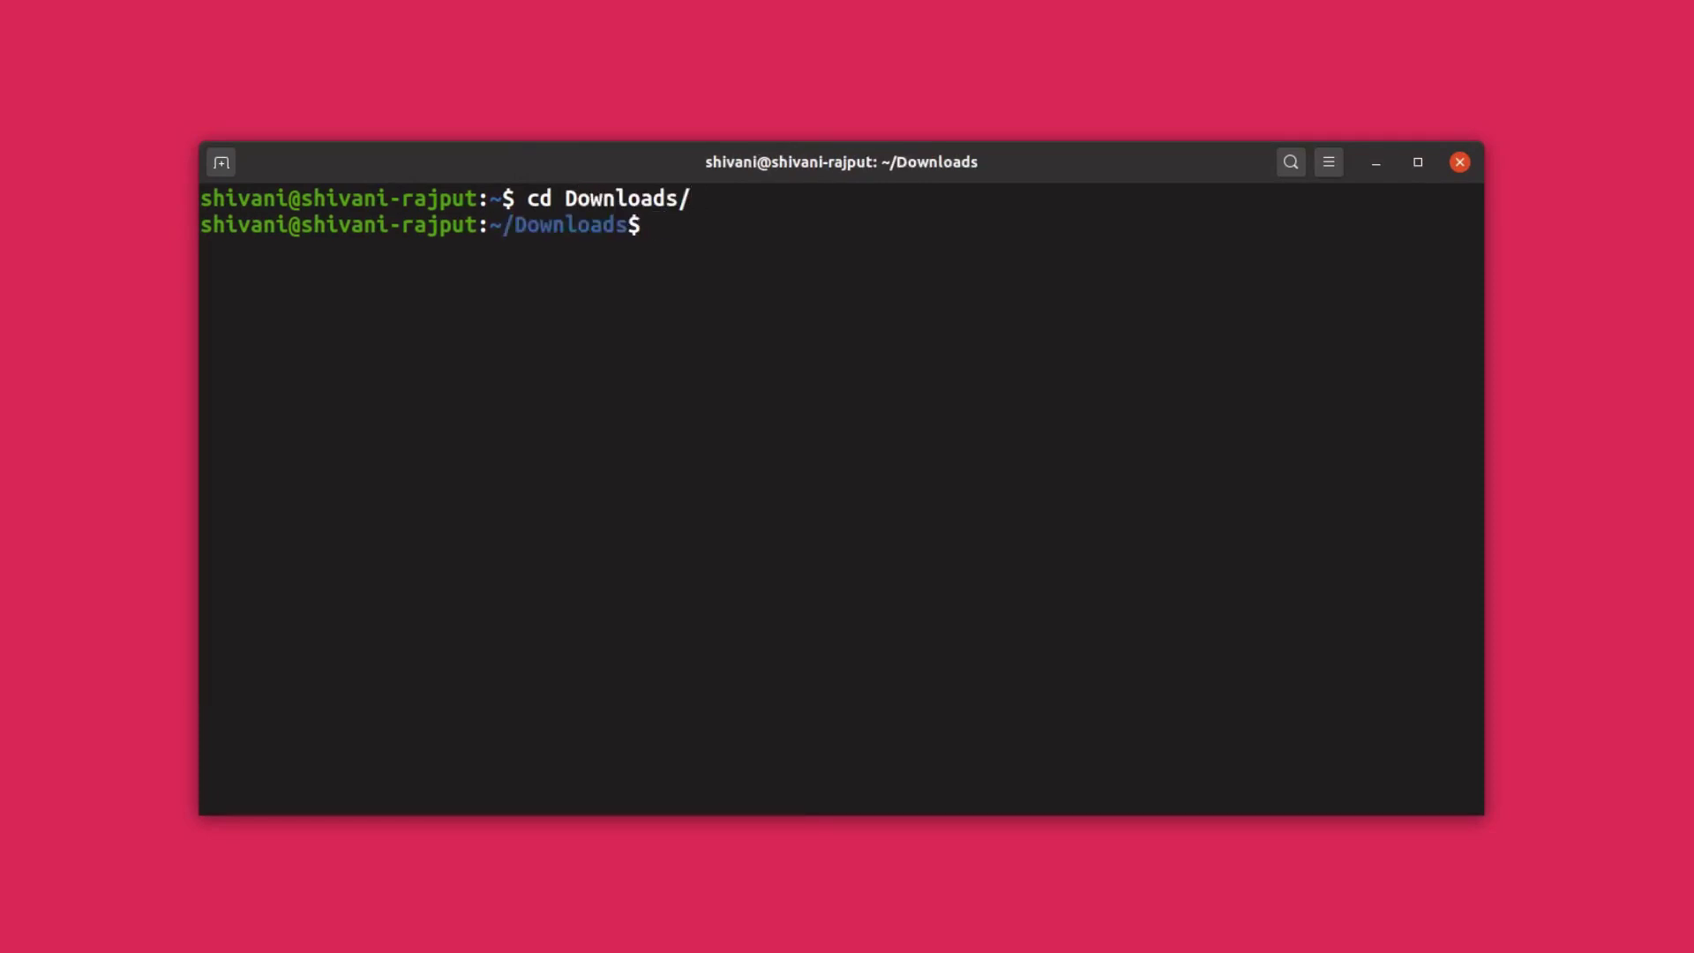
text(sudo dpkg -i )
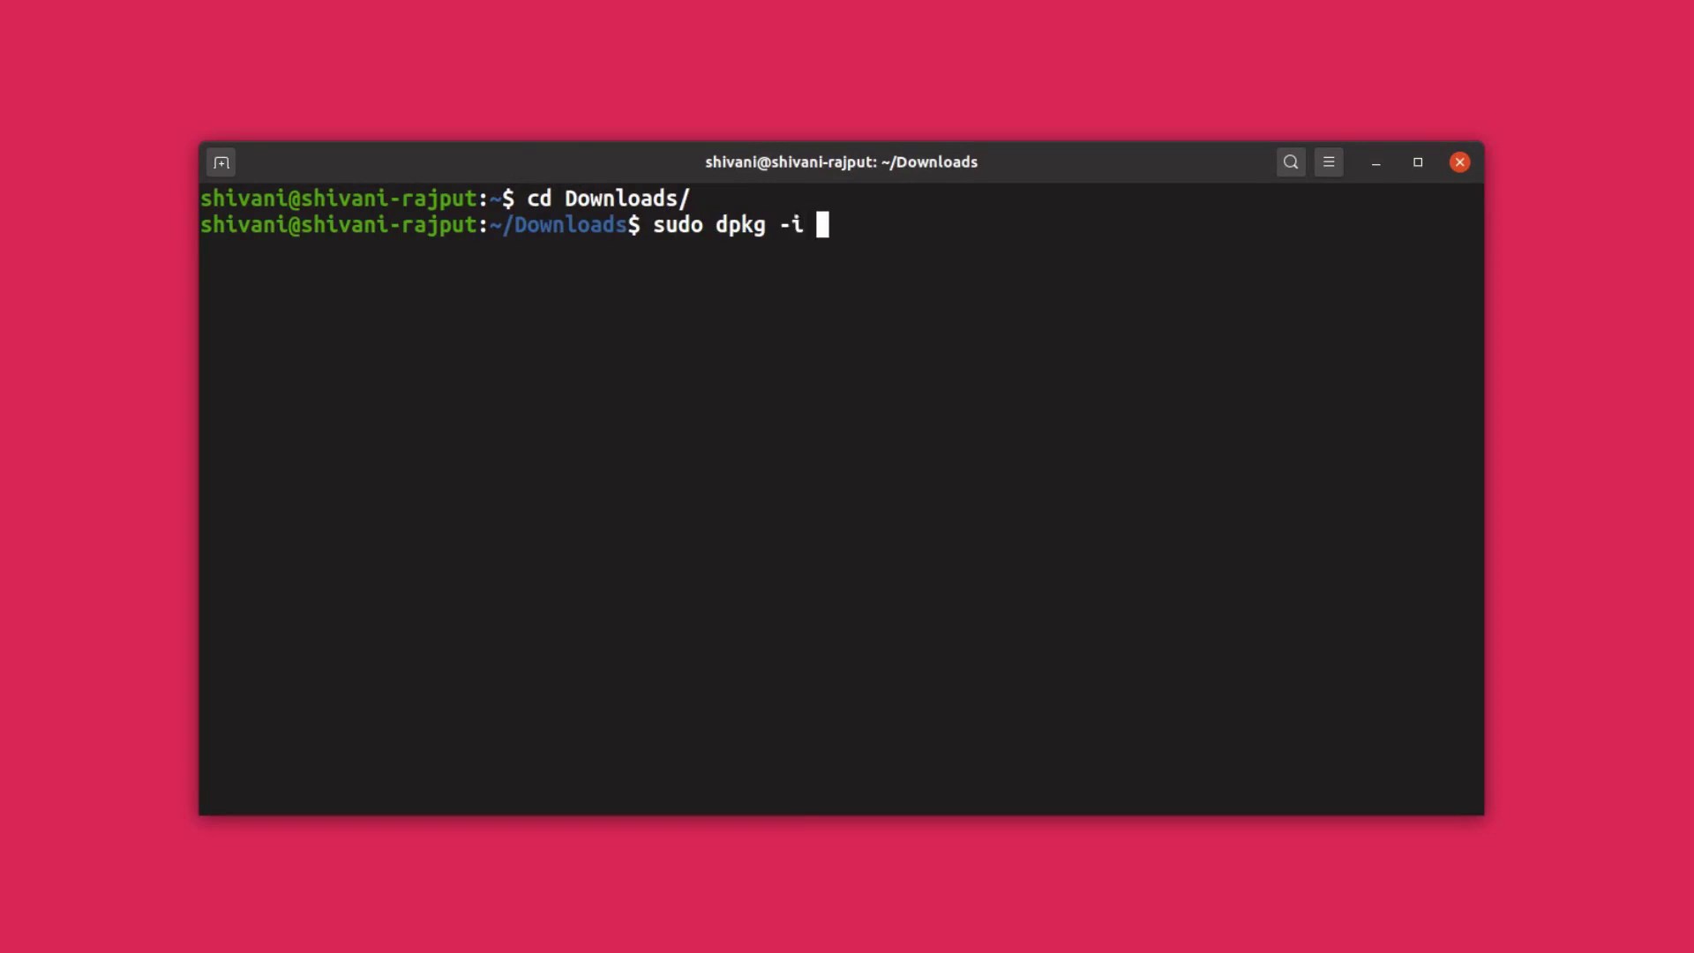
text(con)
key(Tab)
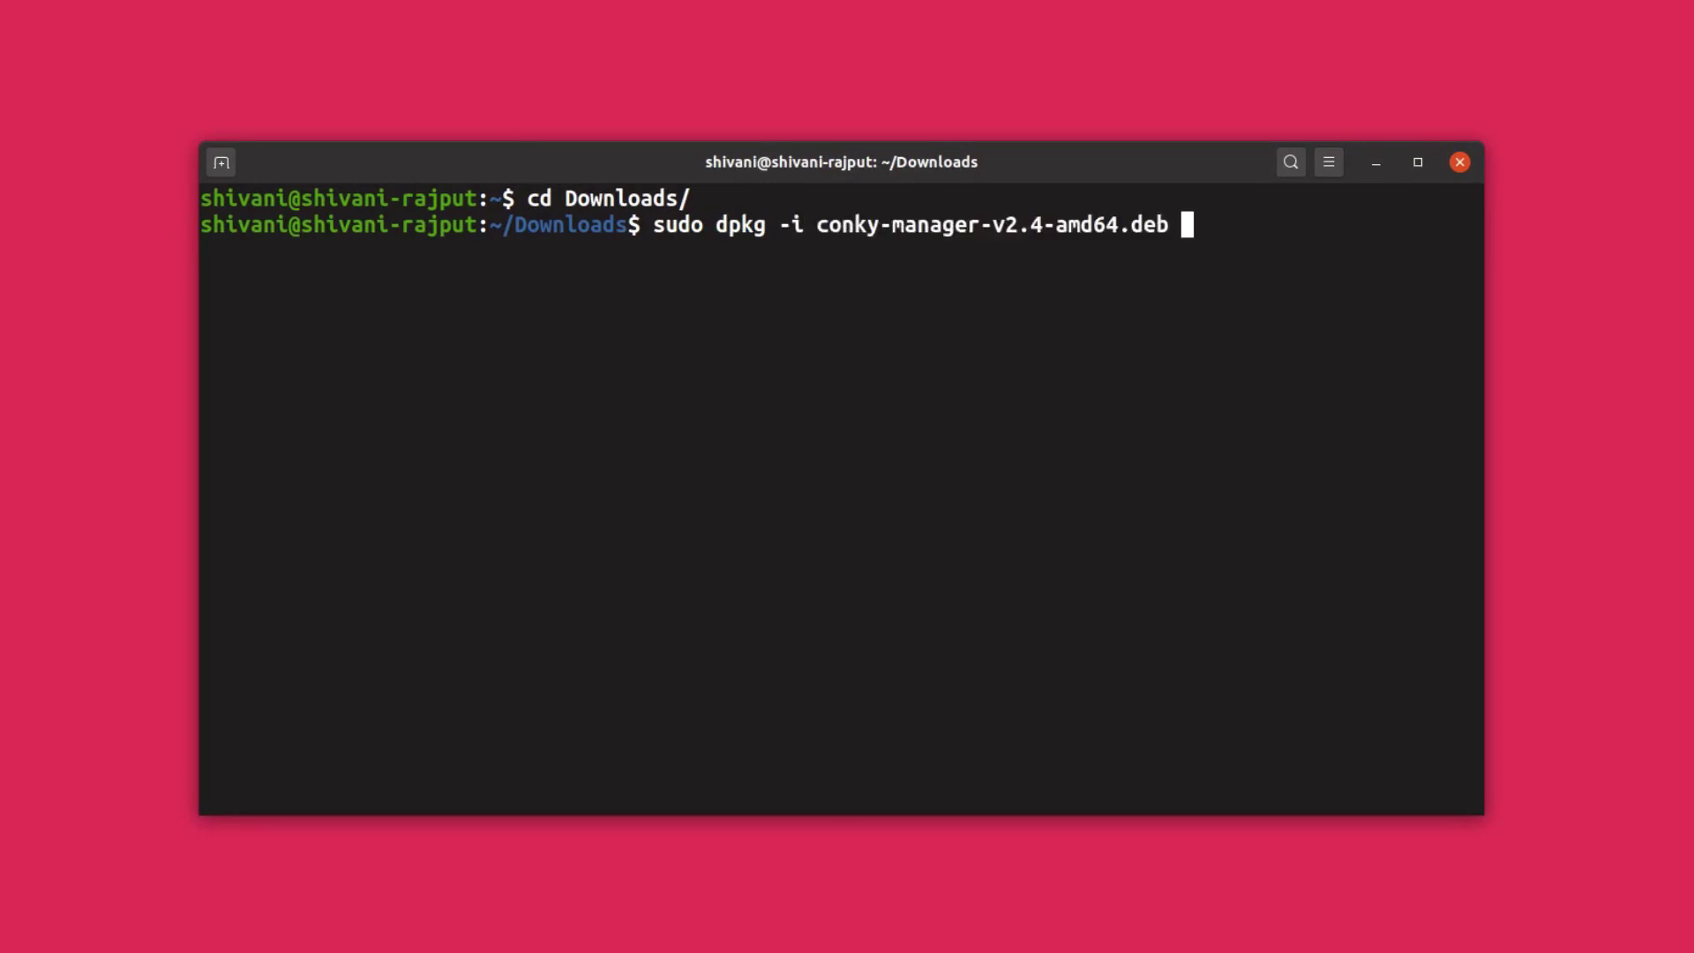
key(Return)
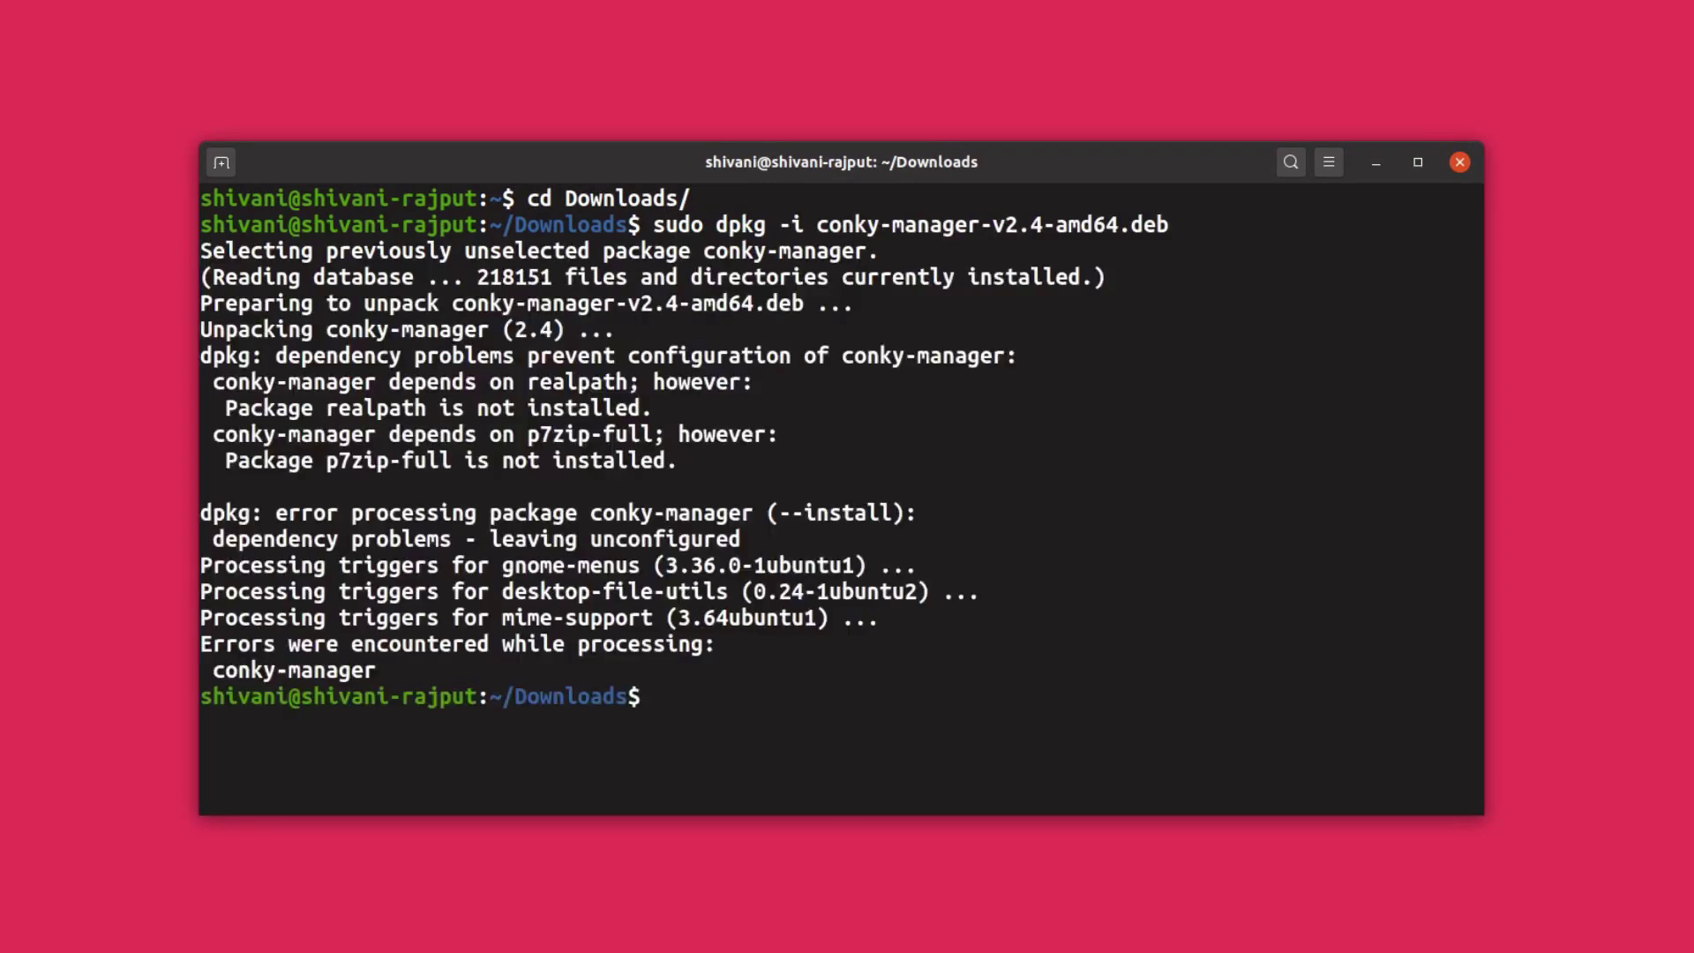
Note the missing realpath and p7zip-full dependencies and enter sudo apt install -f.
double_click(384, 411)
double_click(378, 459)
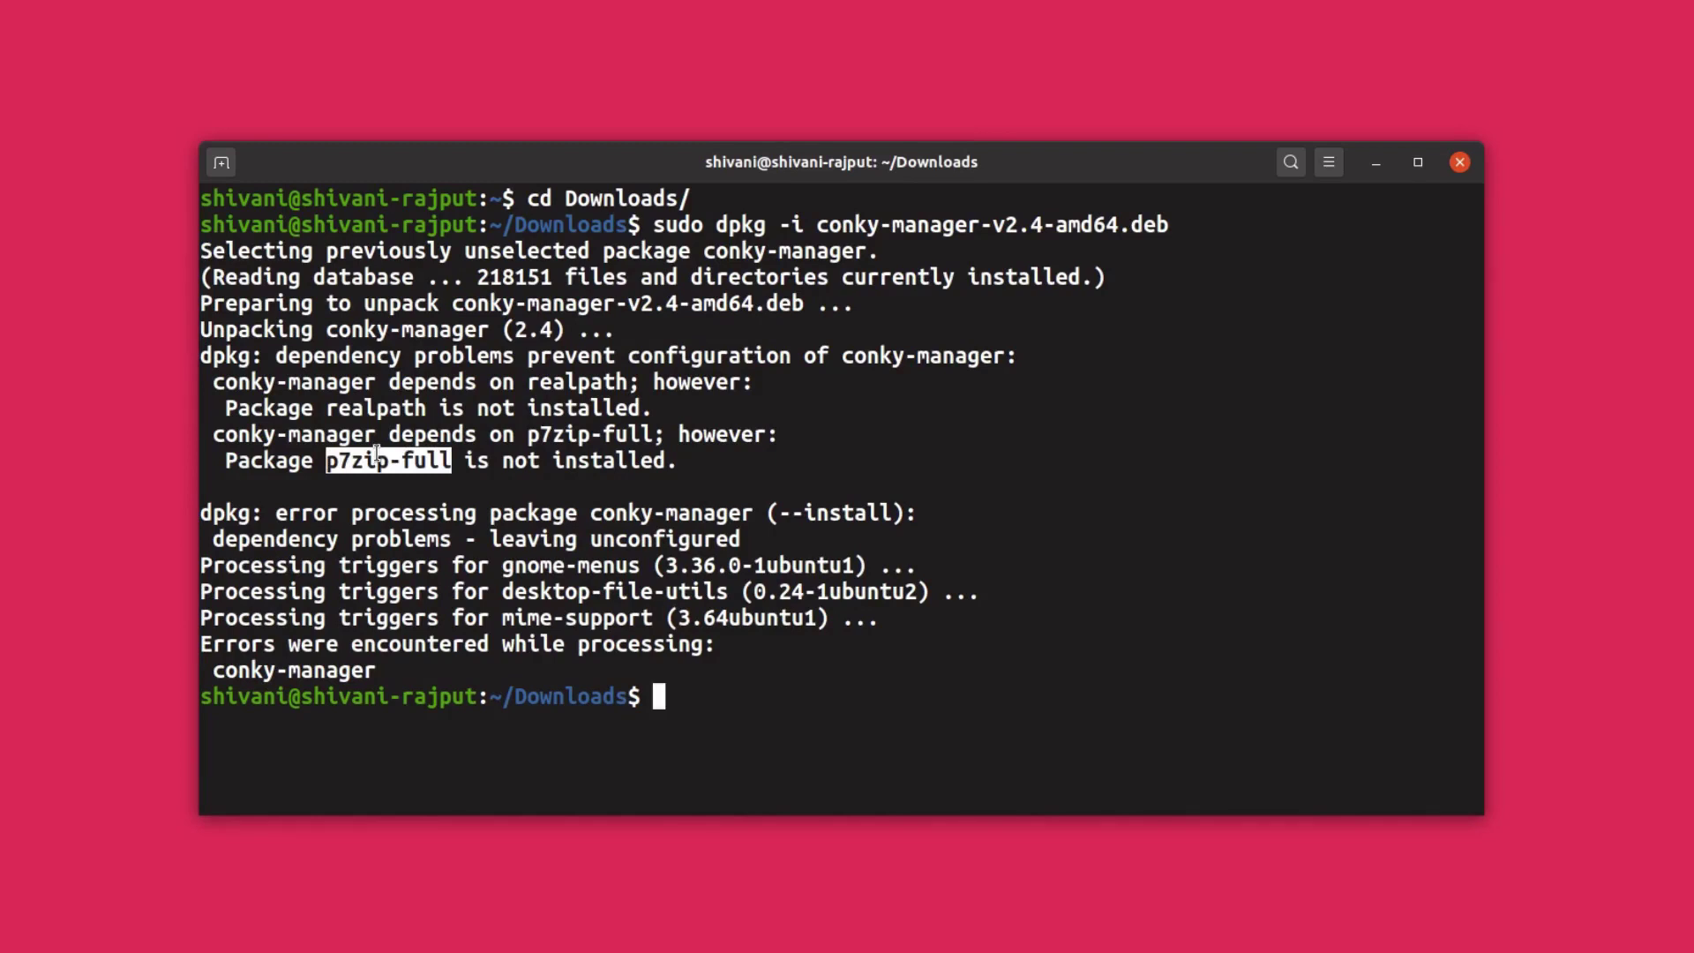
click(675, 539)
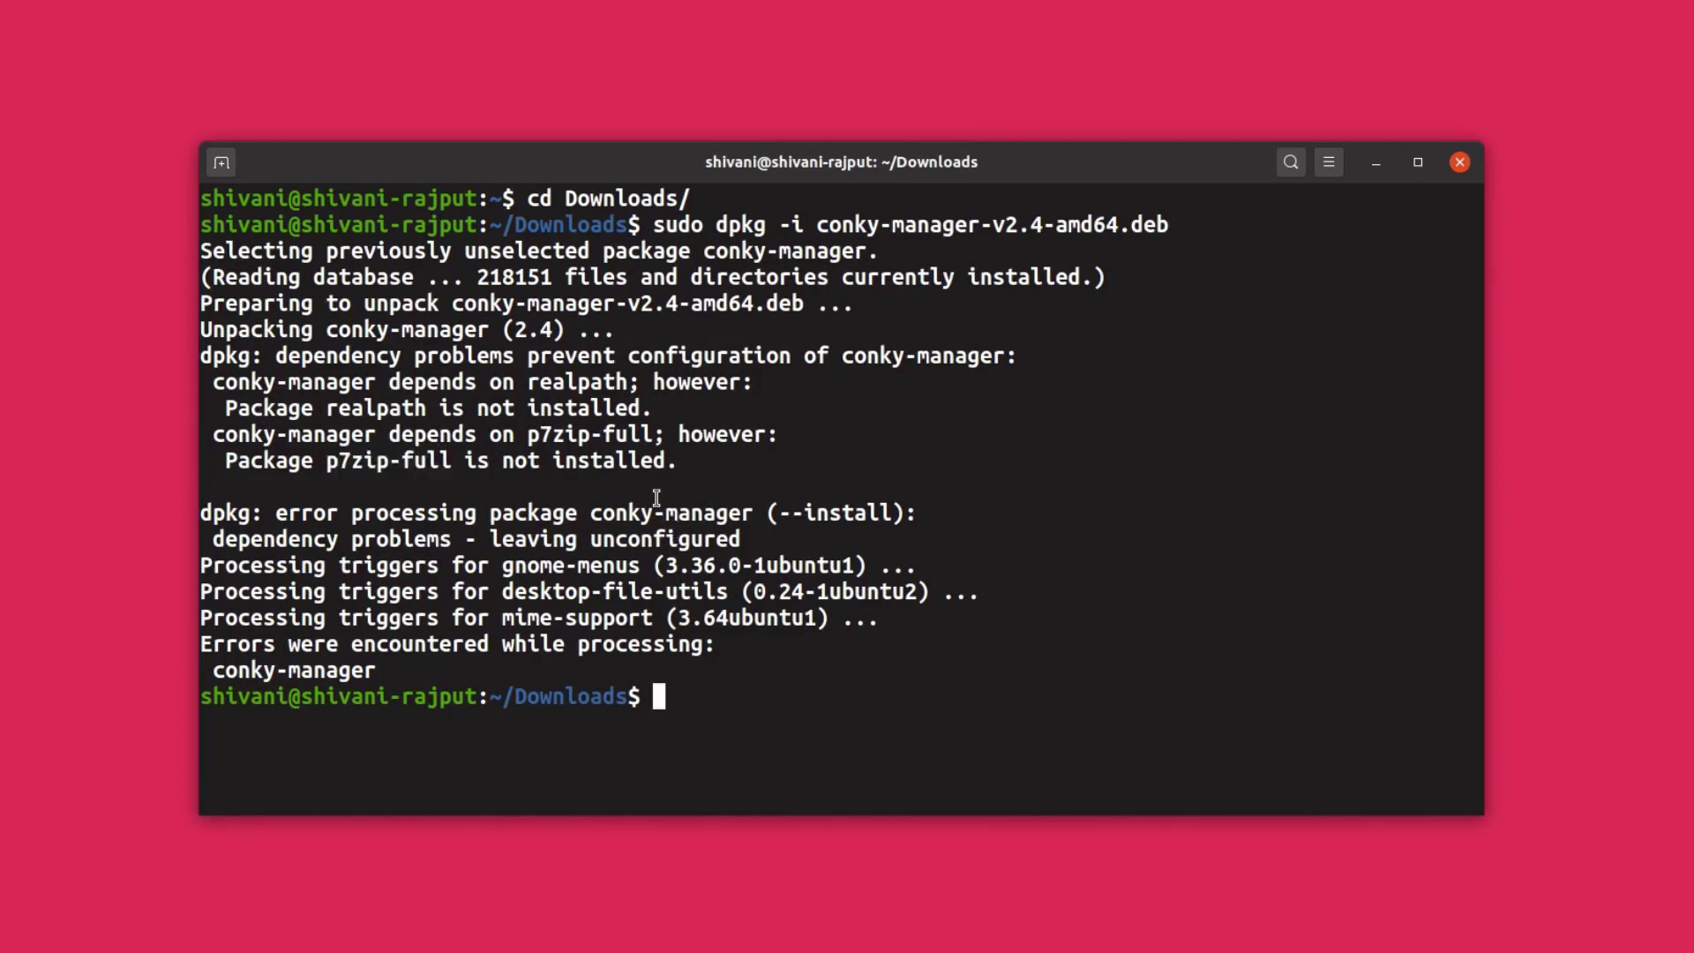
text(sudo apt install -f)
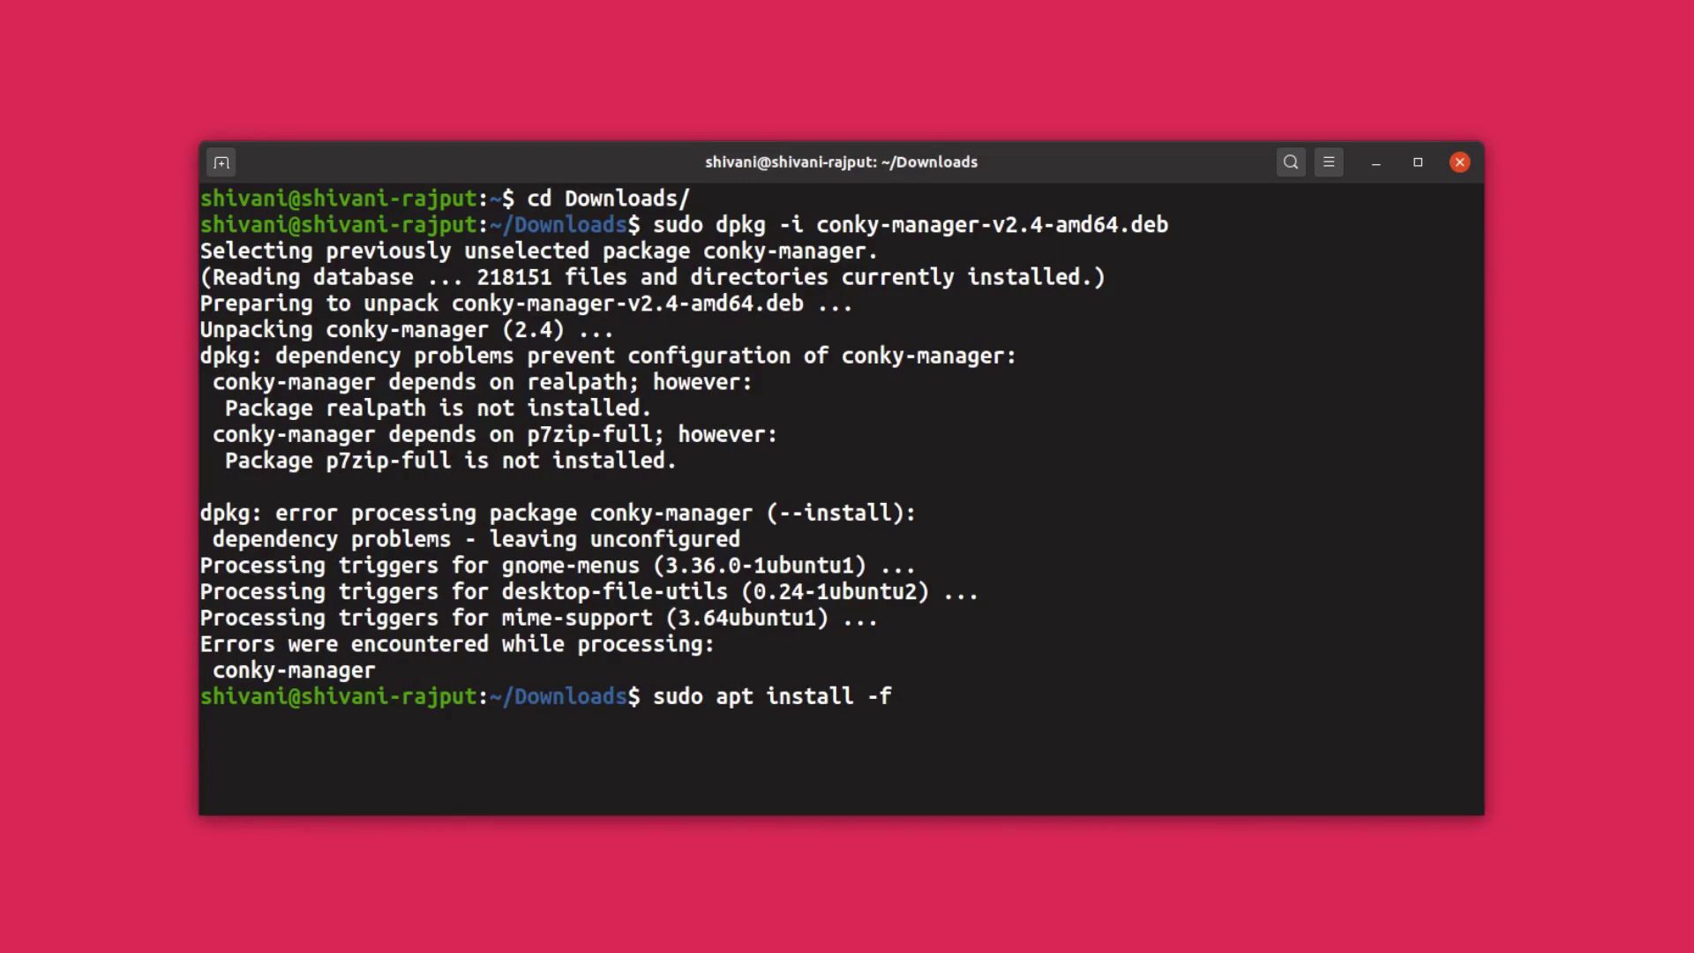
Run sudo apt install -f and confirm installing the p7zip packages.
key(Return)
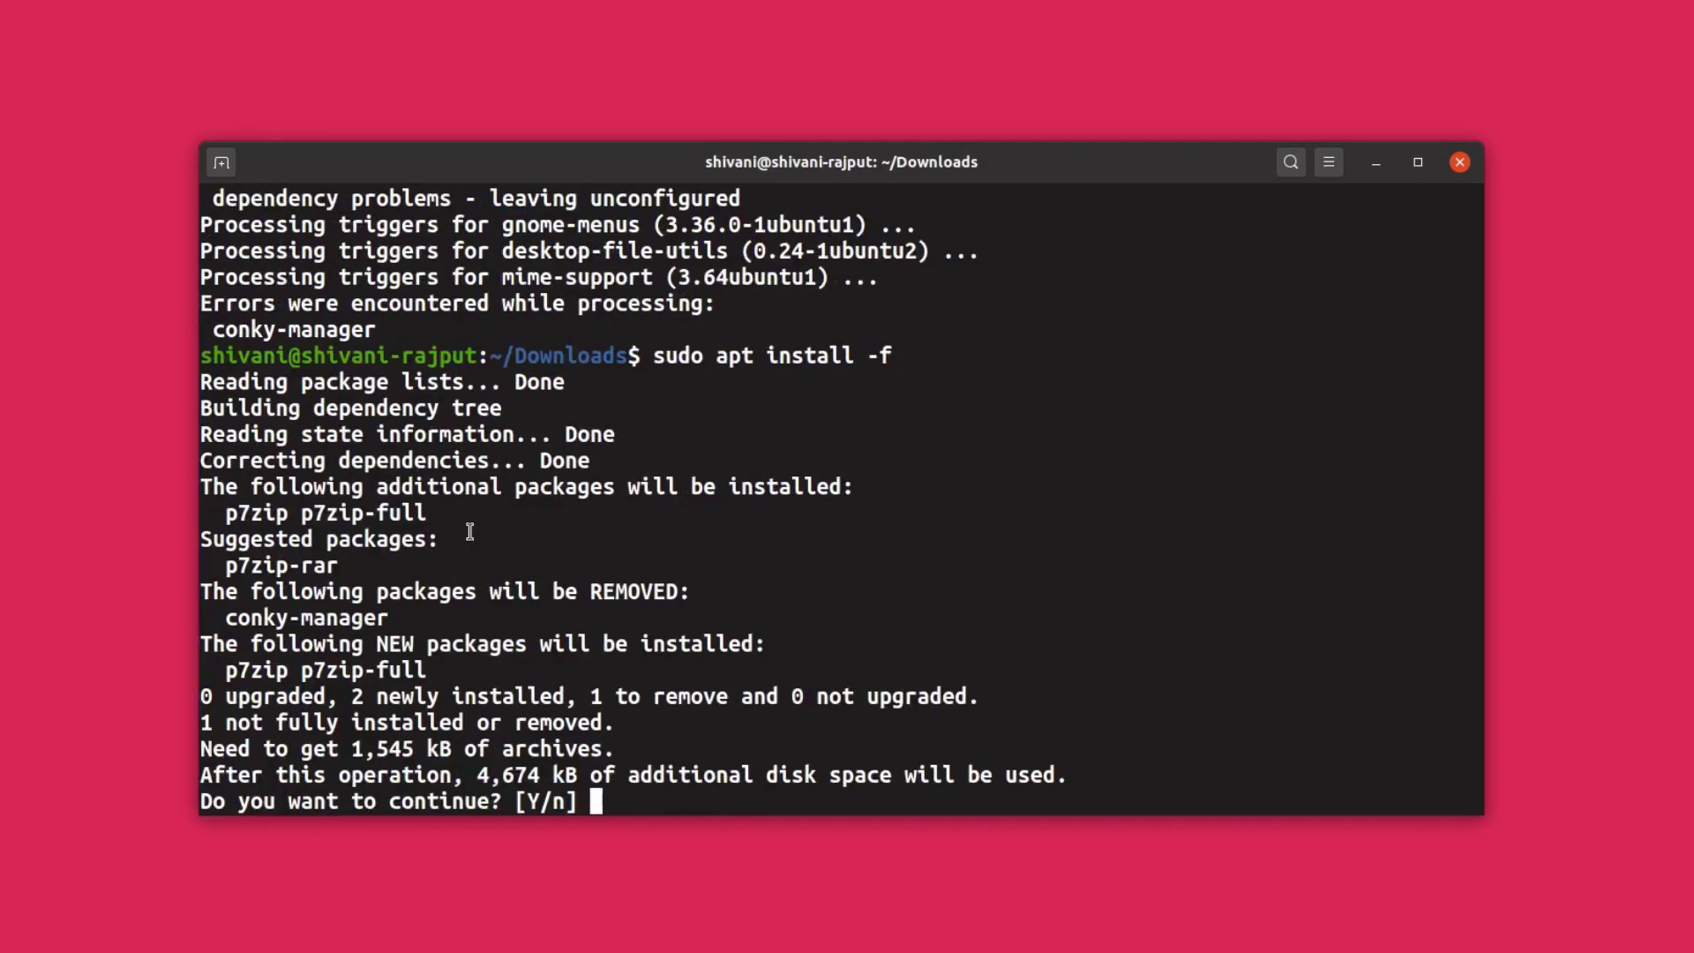
drag(265, 566, 281, 568)
click(281, 568)
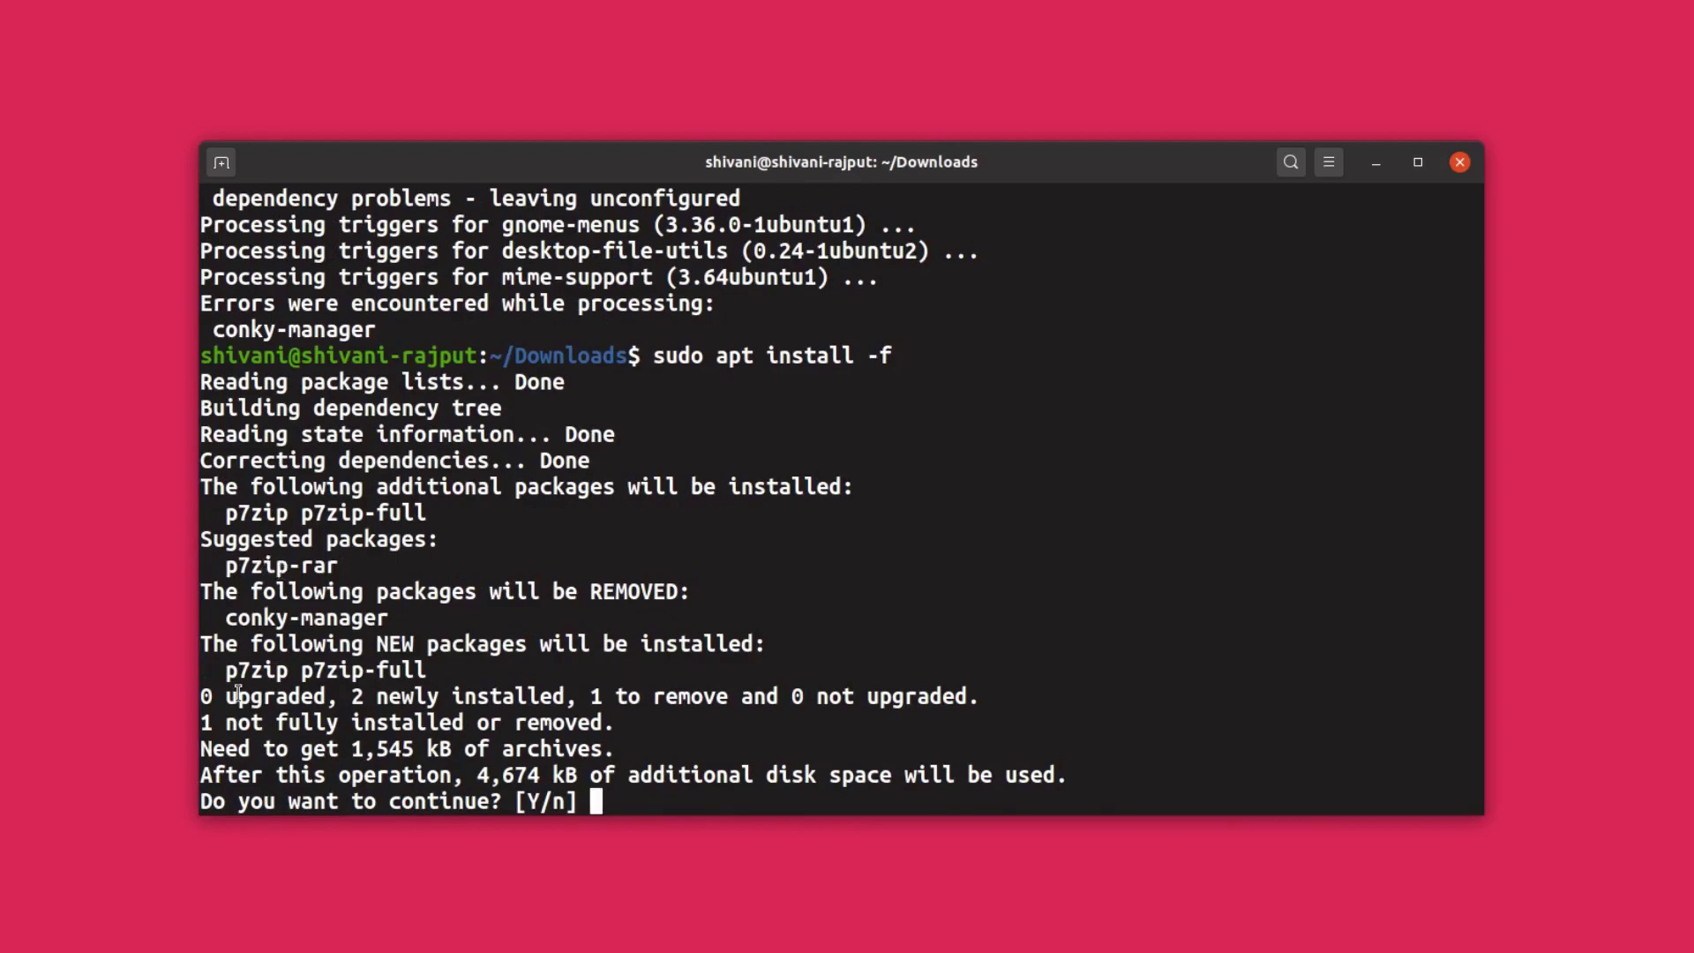
double_click(305, 620)
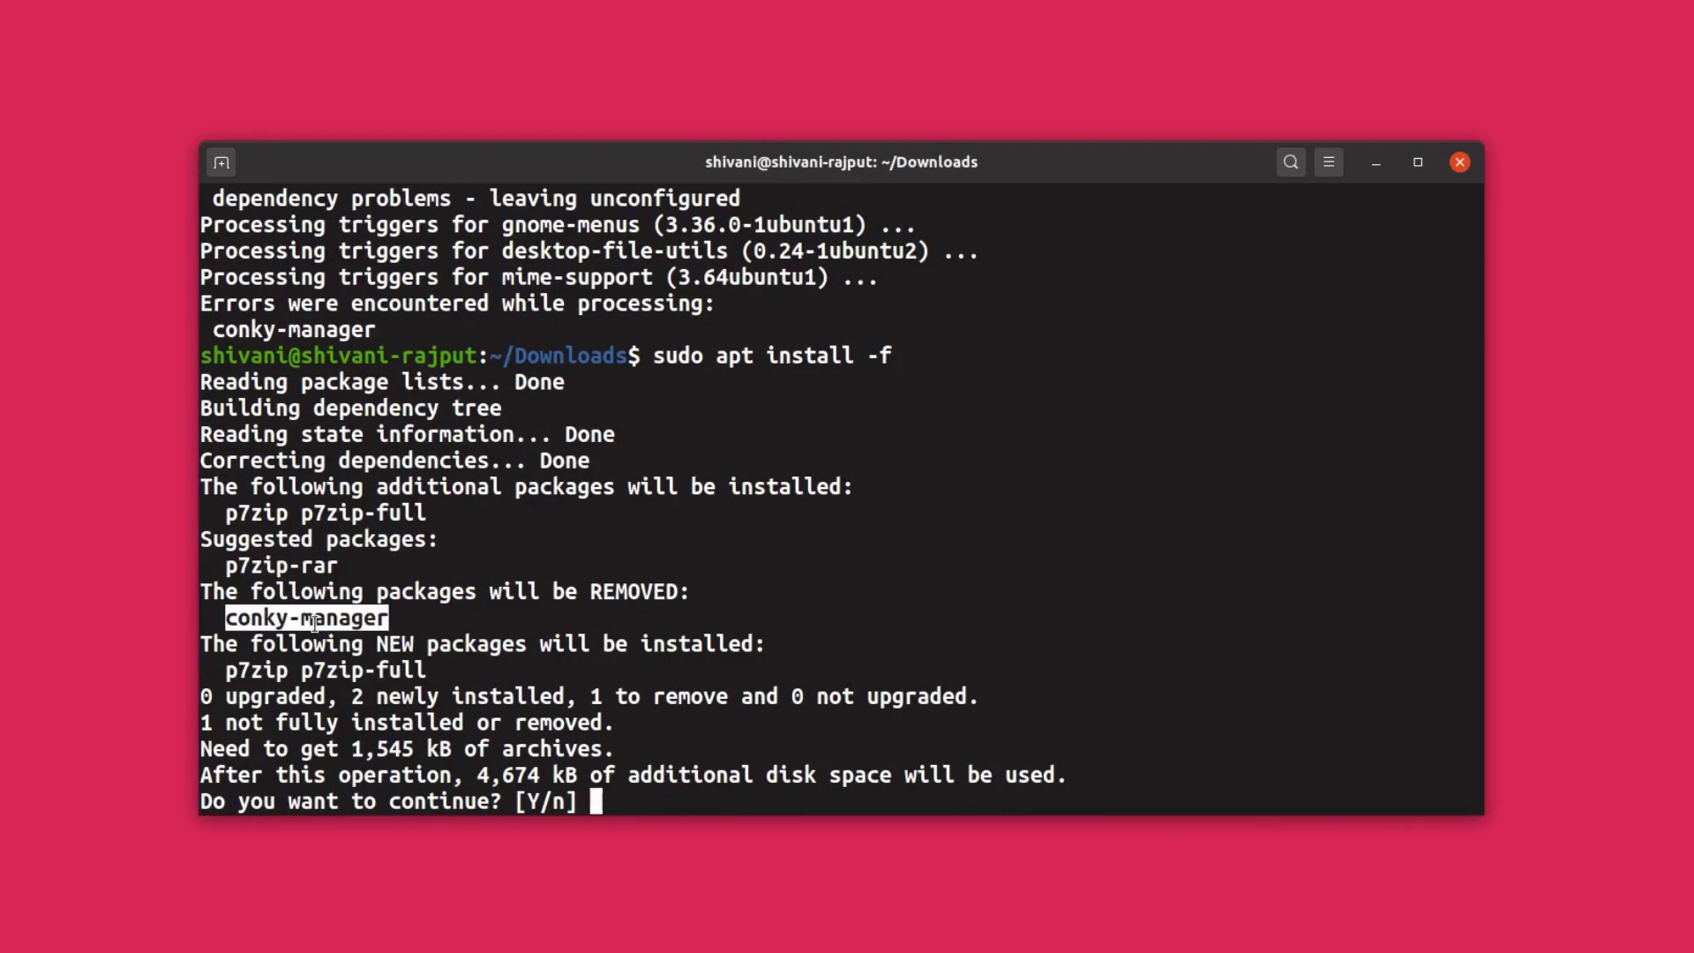
scroll(398, 608, up, 6)
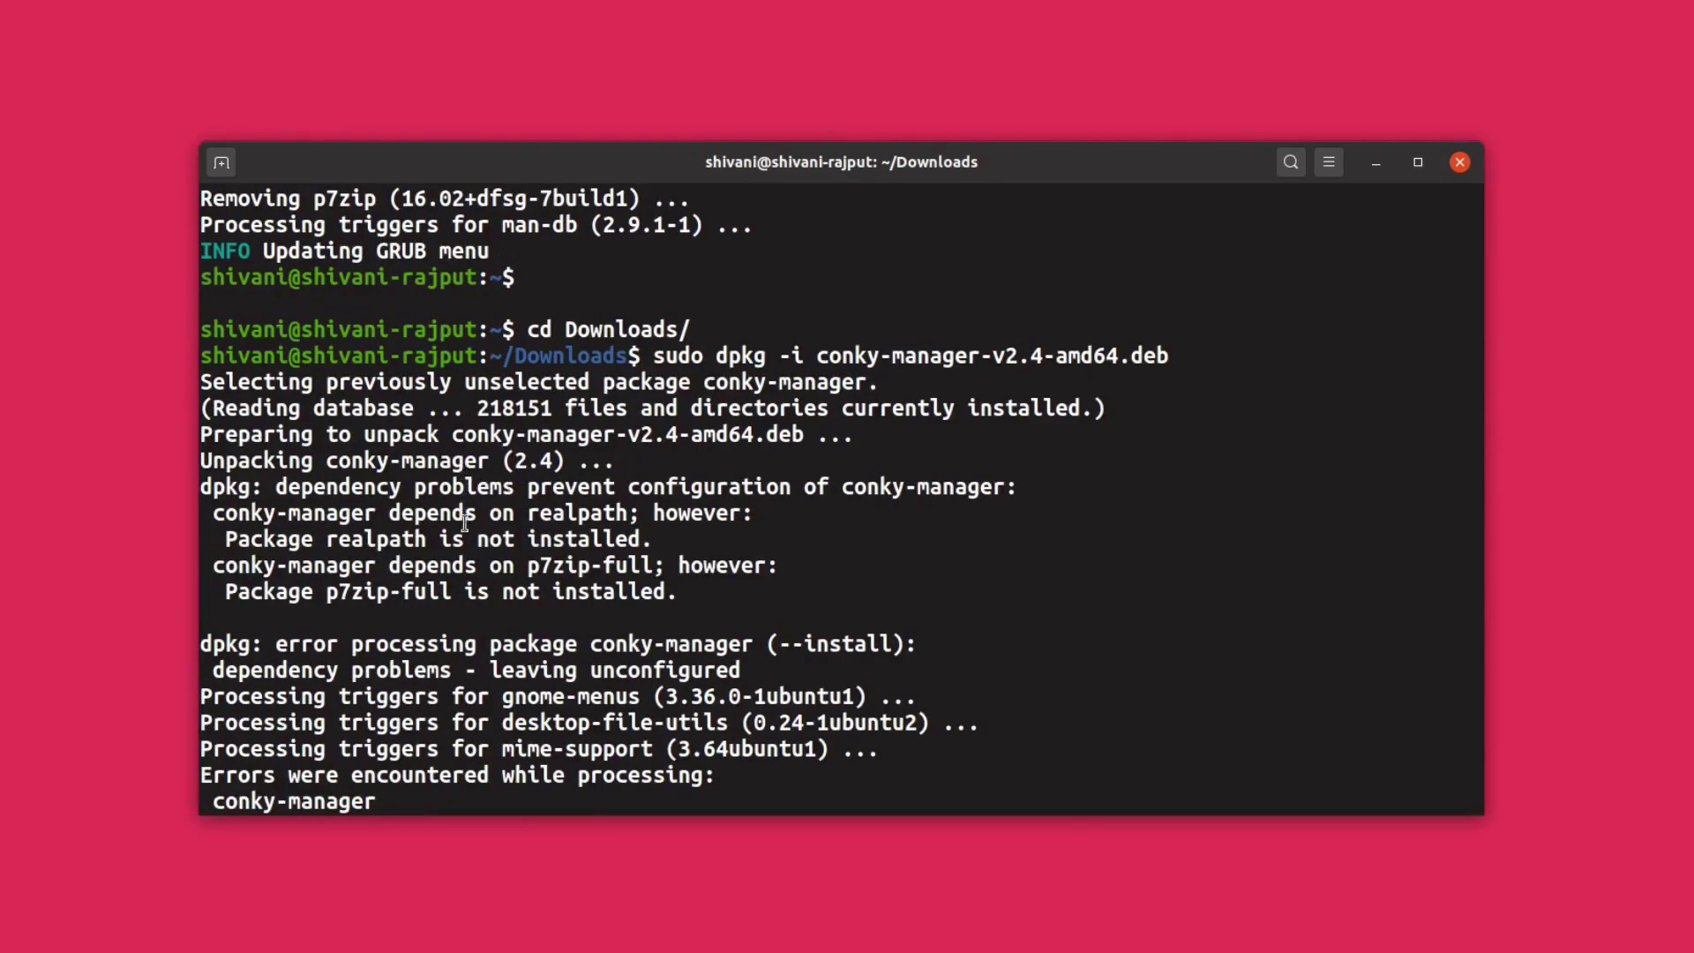
double_click(404, 539)
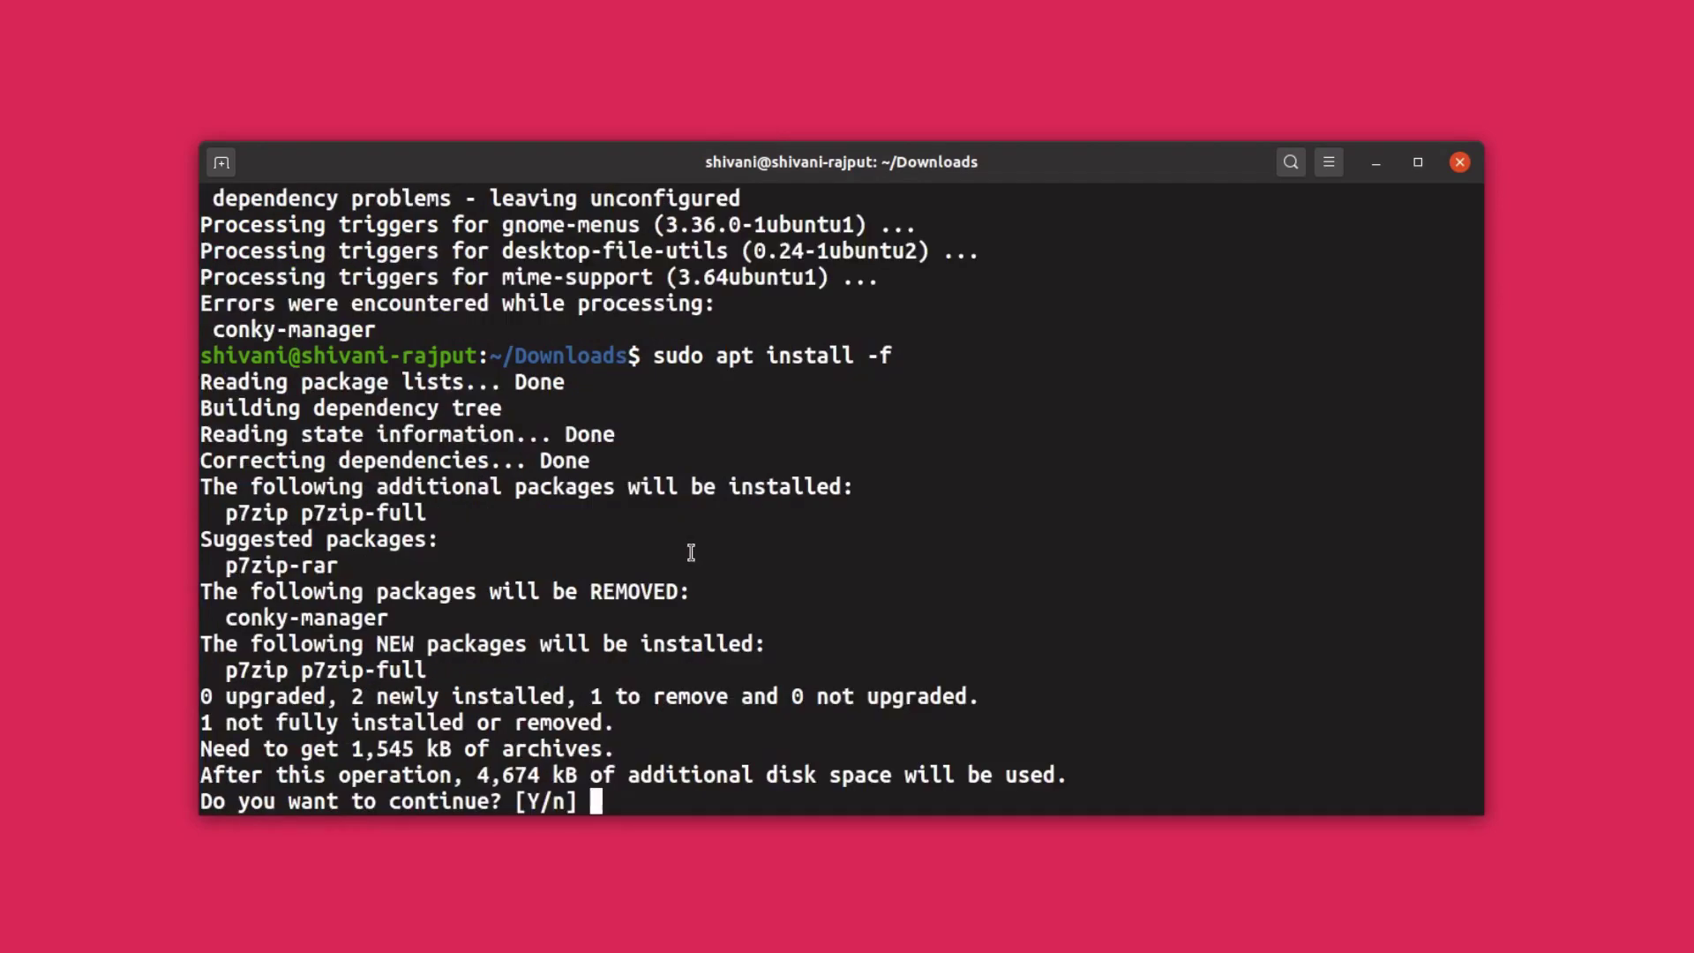
key(Return)
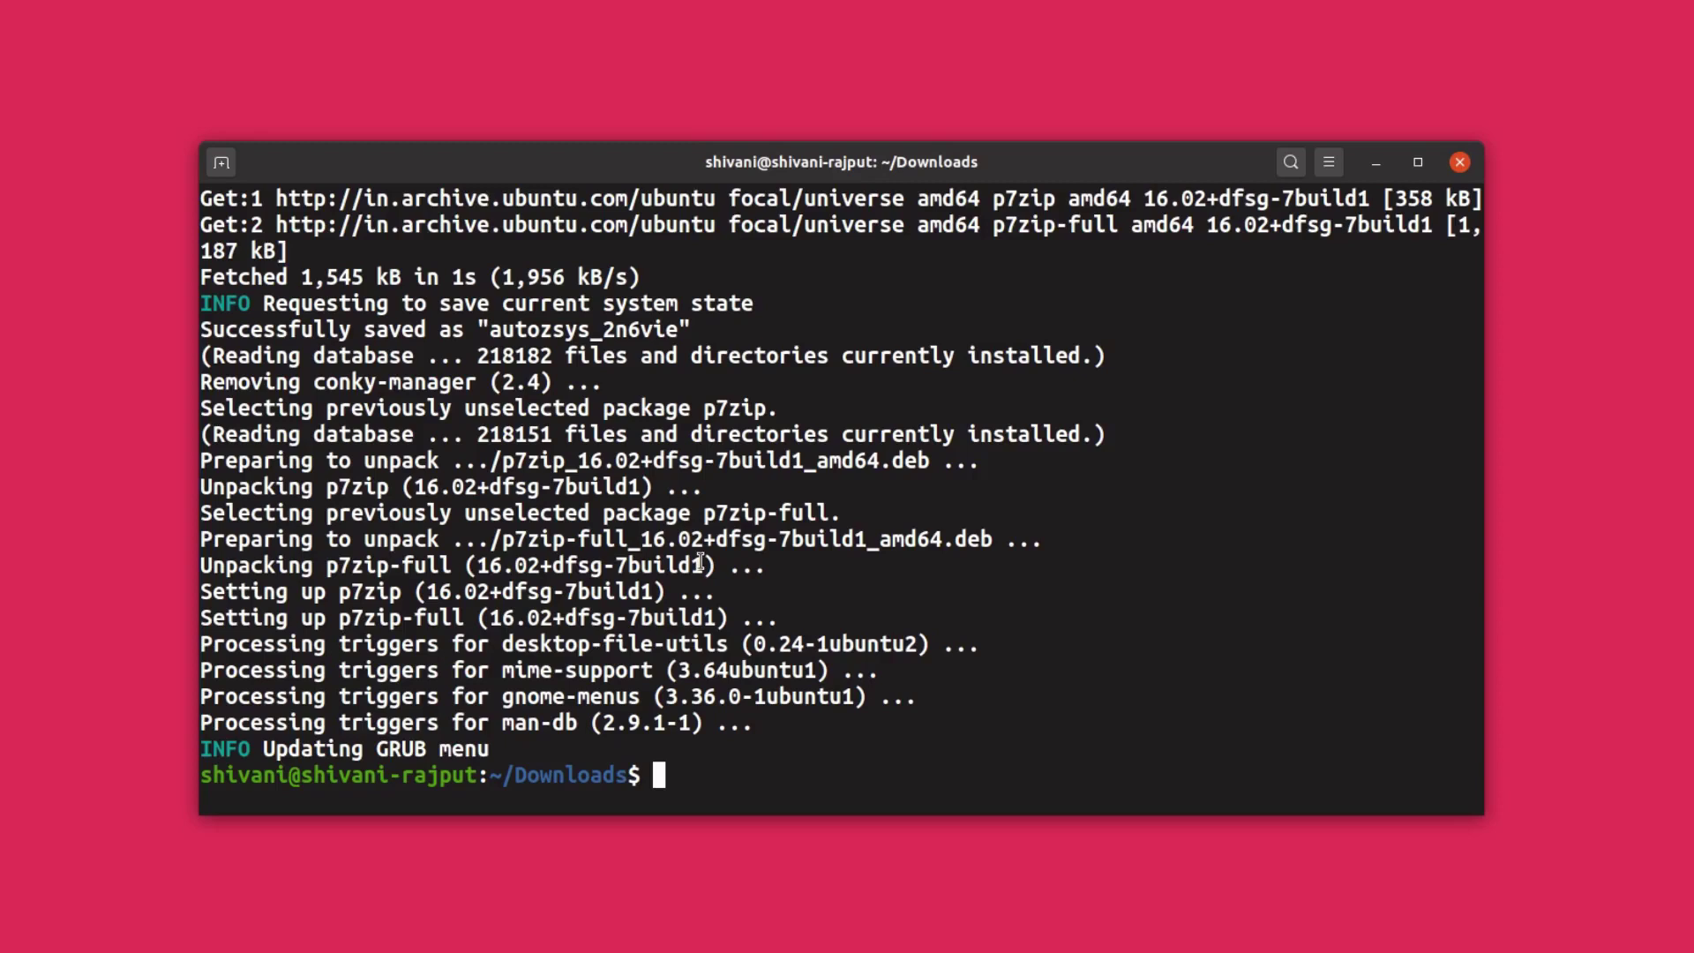
Install realpath_8.25-2ubuntu2_all.deb, then rerun the conky-manager-v2.4-amd64.deb install.
text(sudo dpkg -i re)
key(Tab)
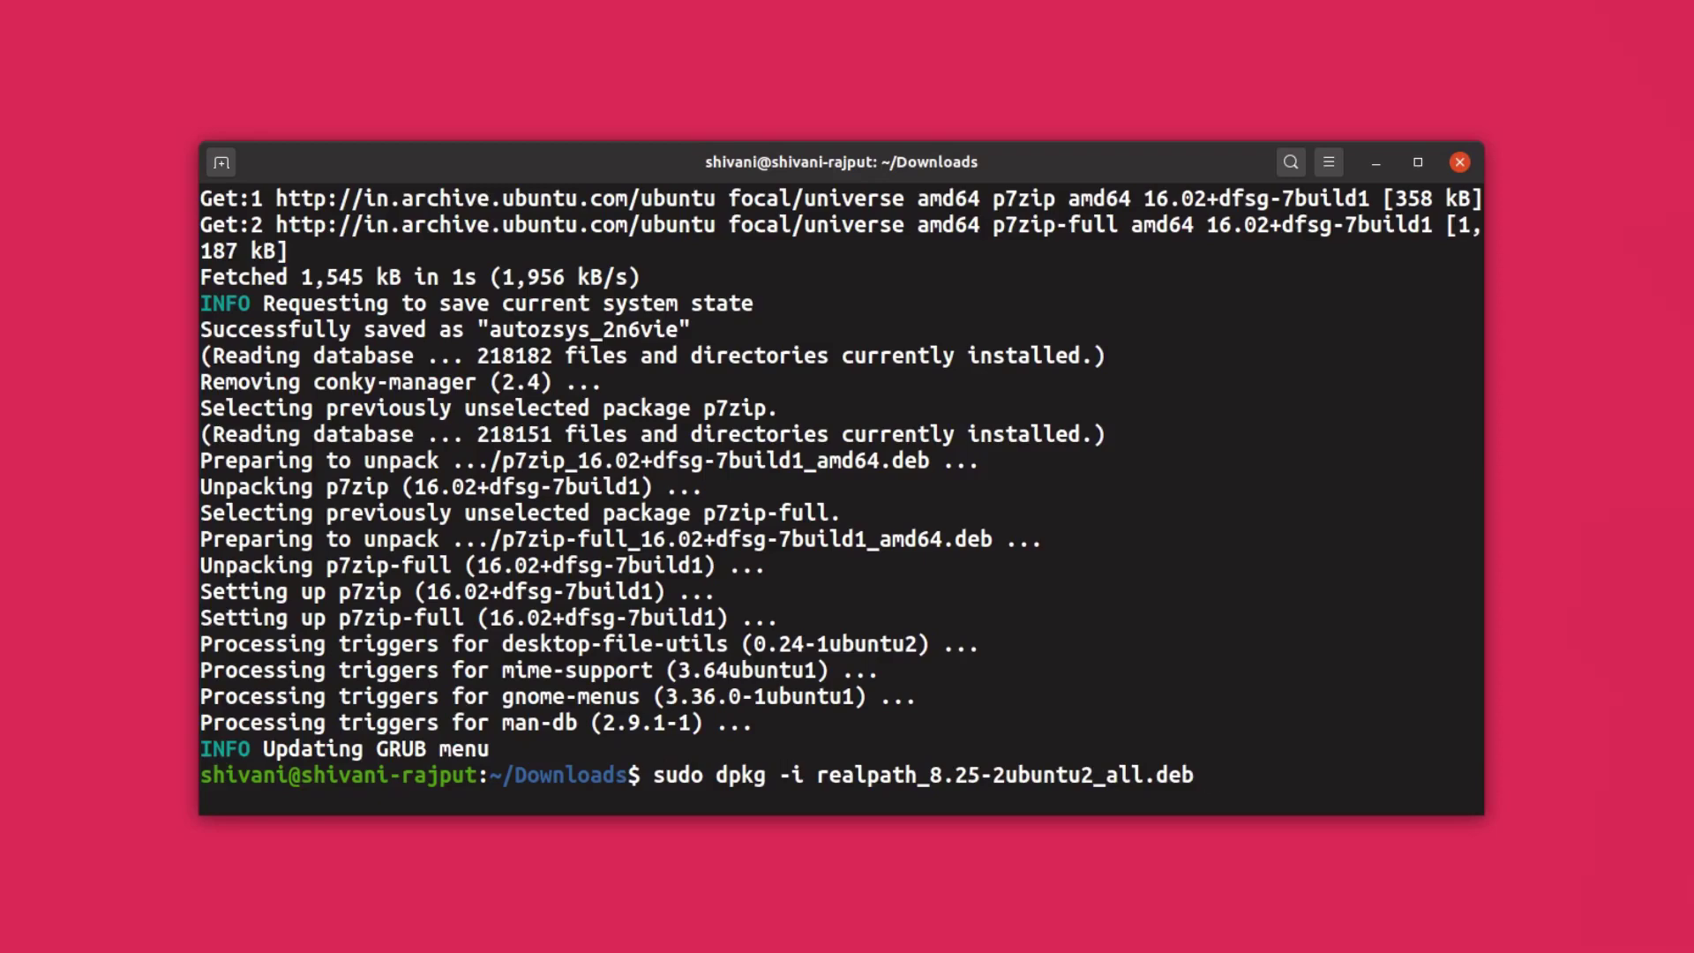
key(Return)
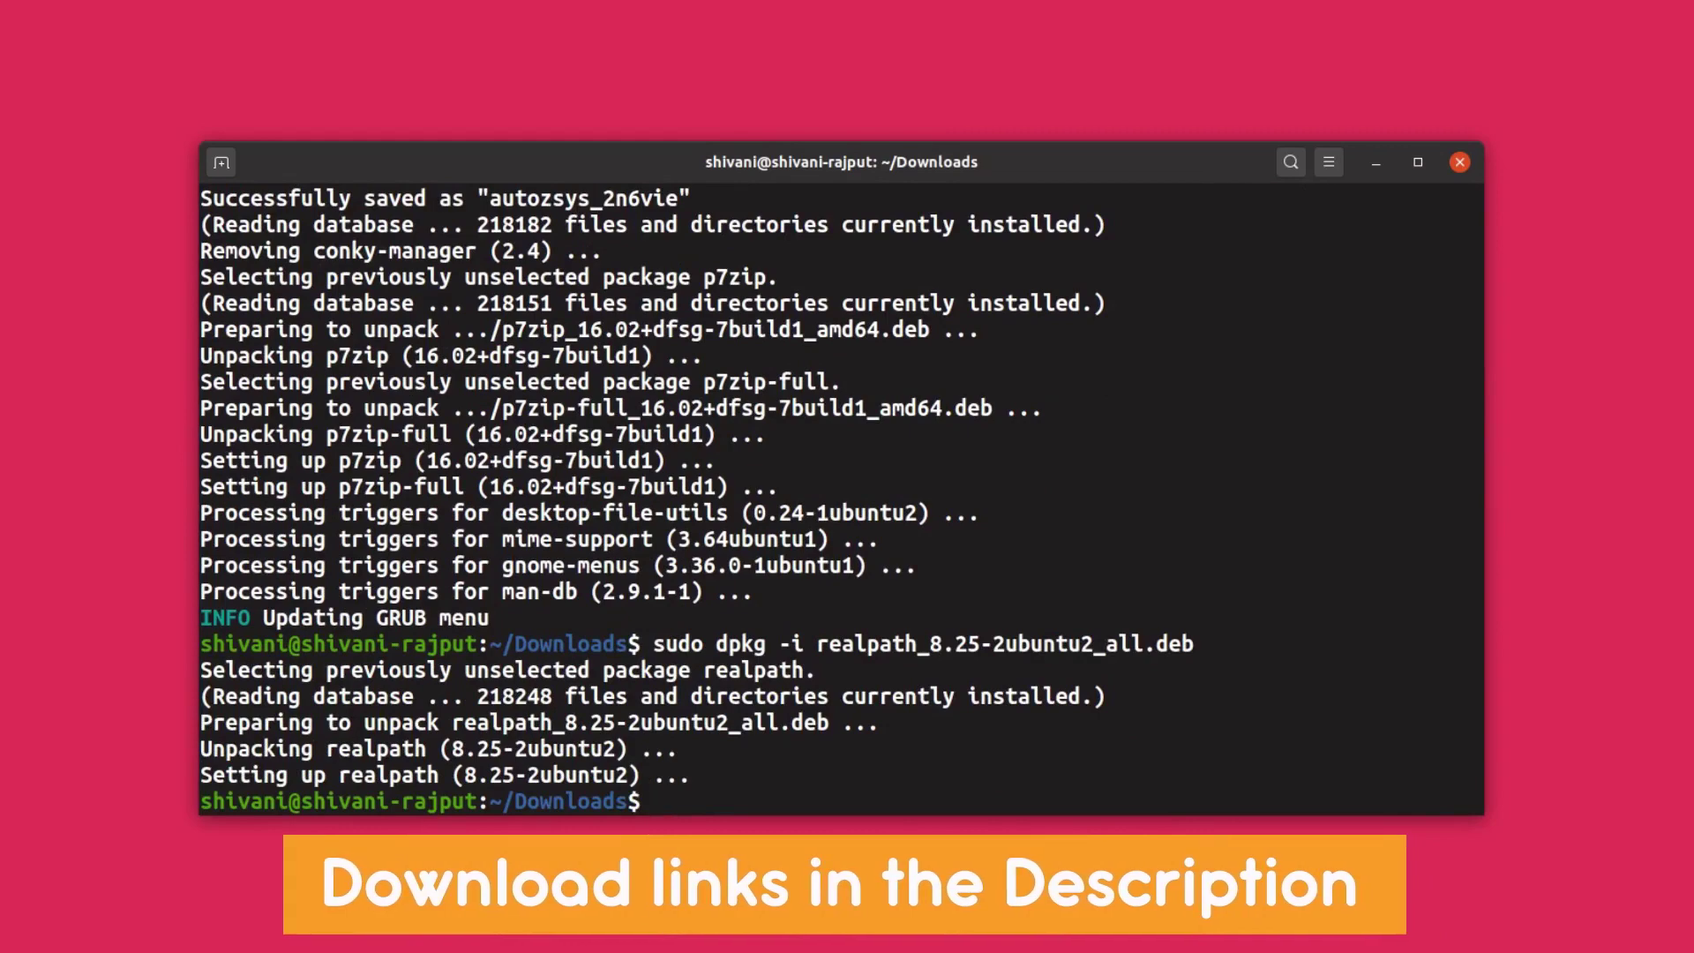
key(Up)
key(Up)
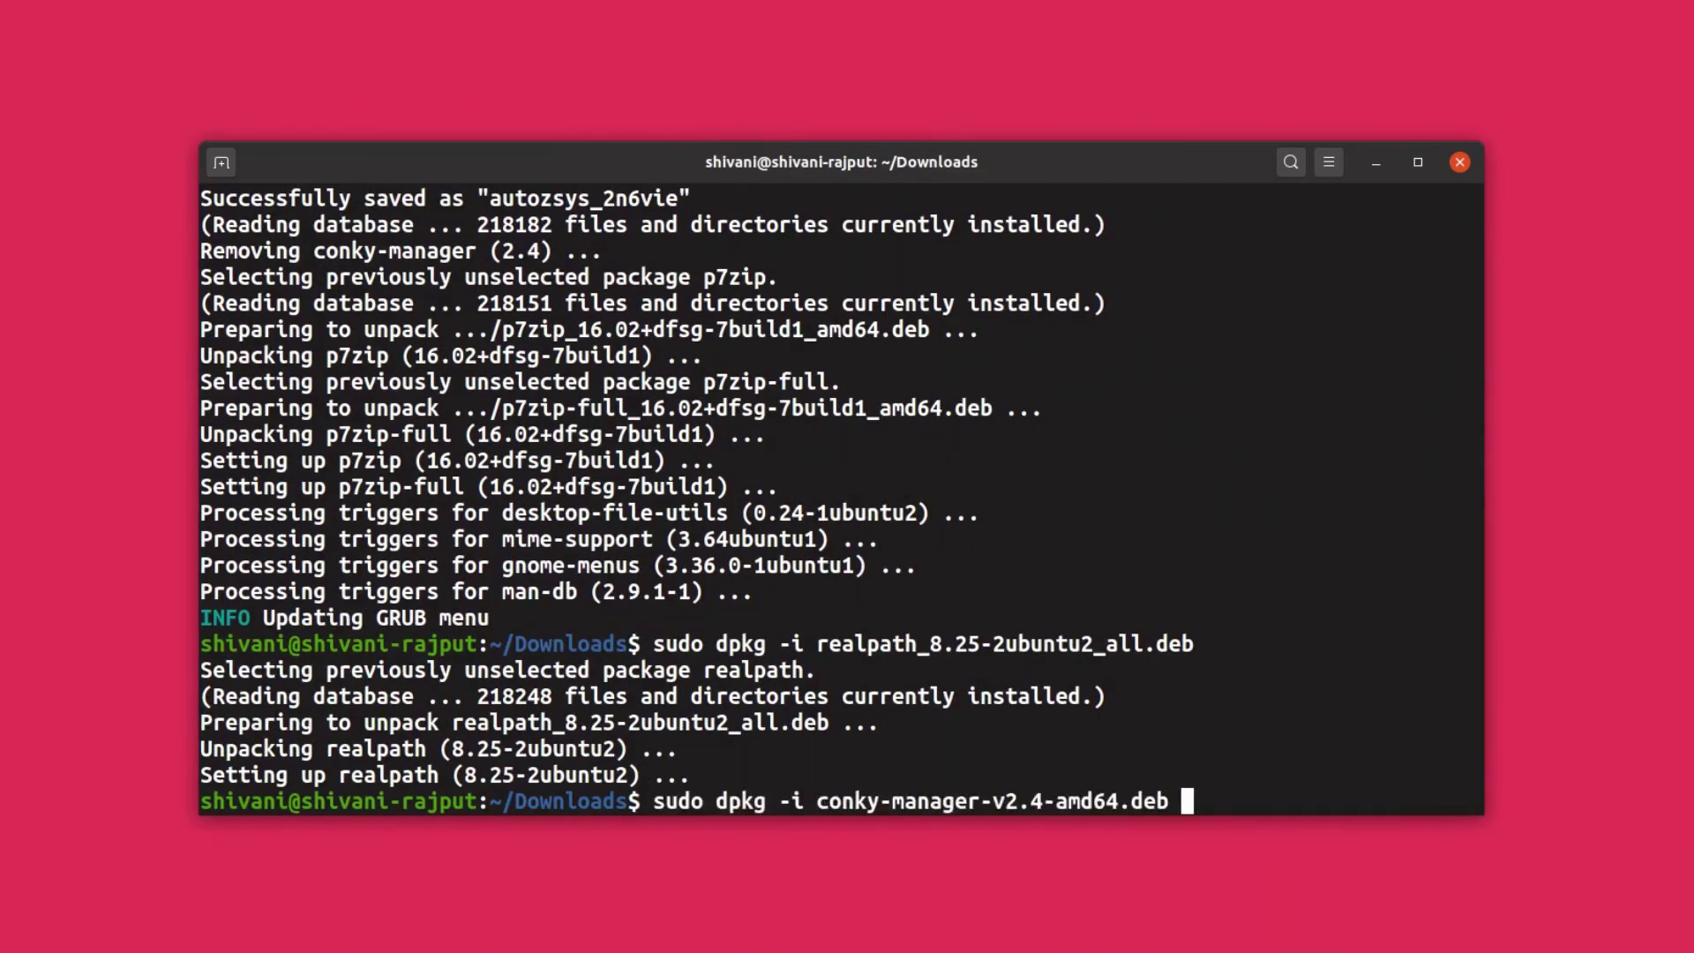
key(Return)
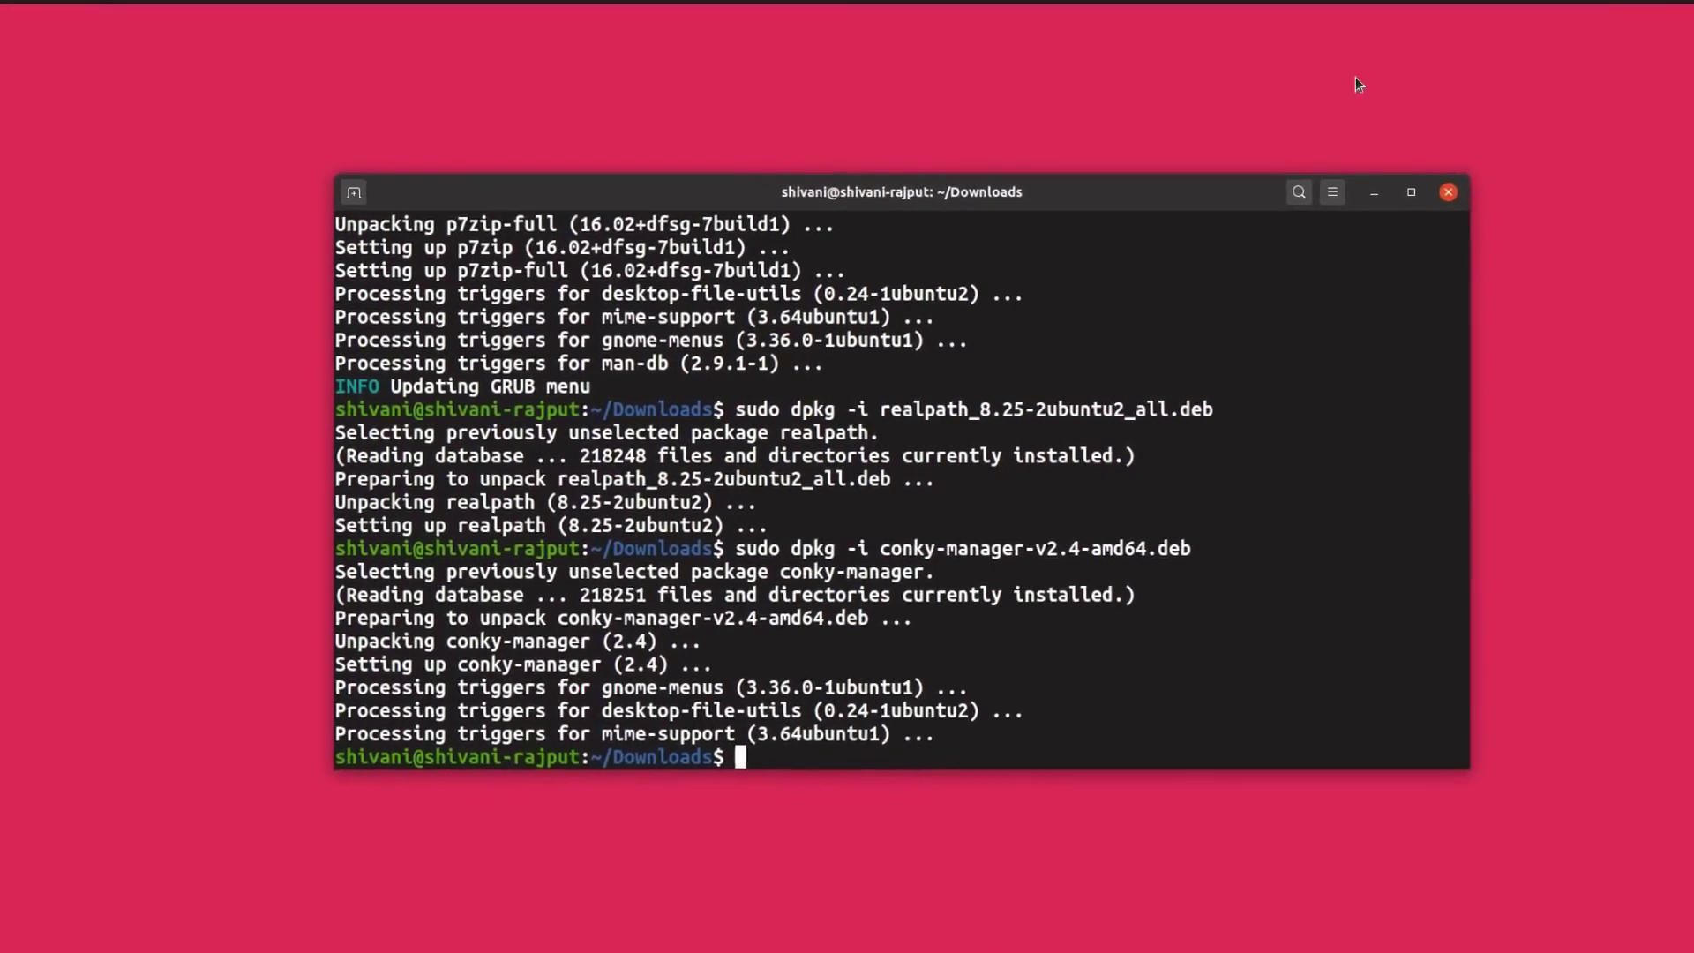
click(1374, 192)
click(32, 920)
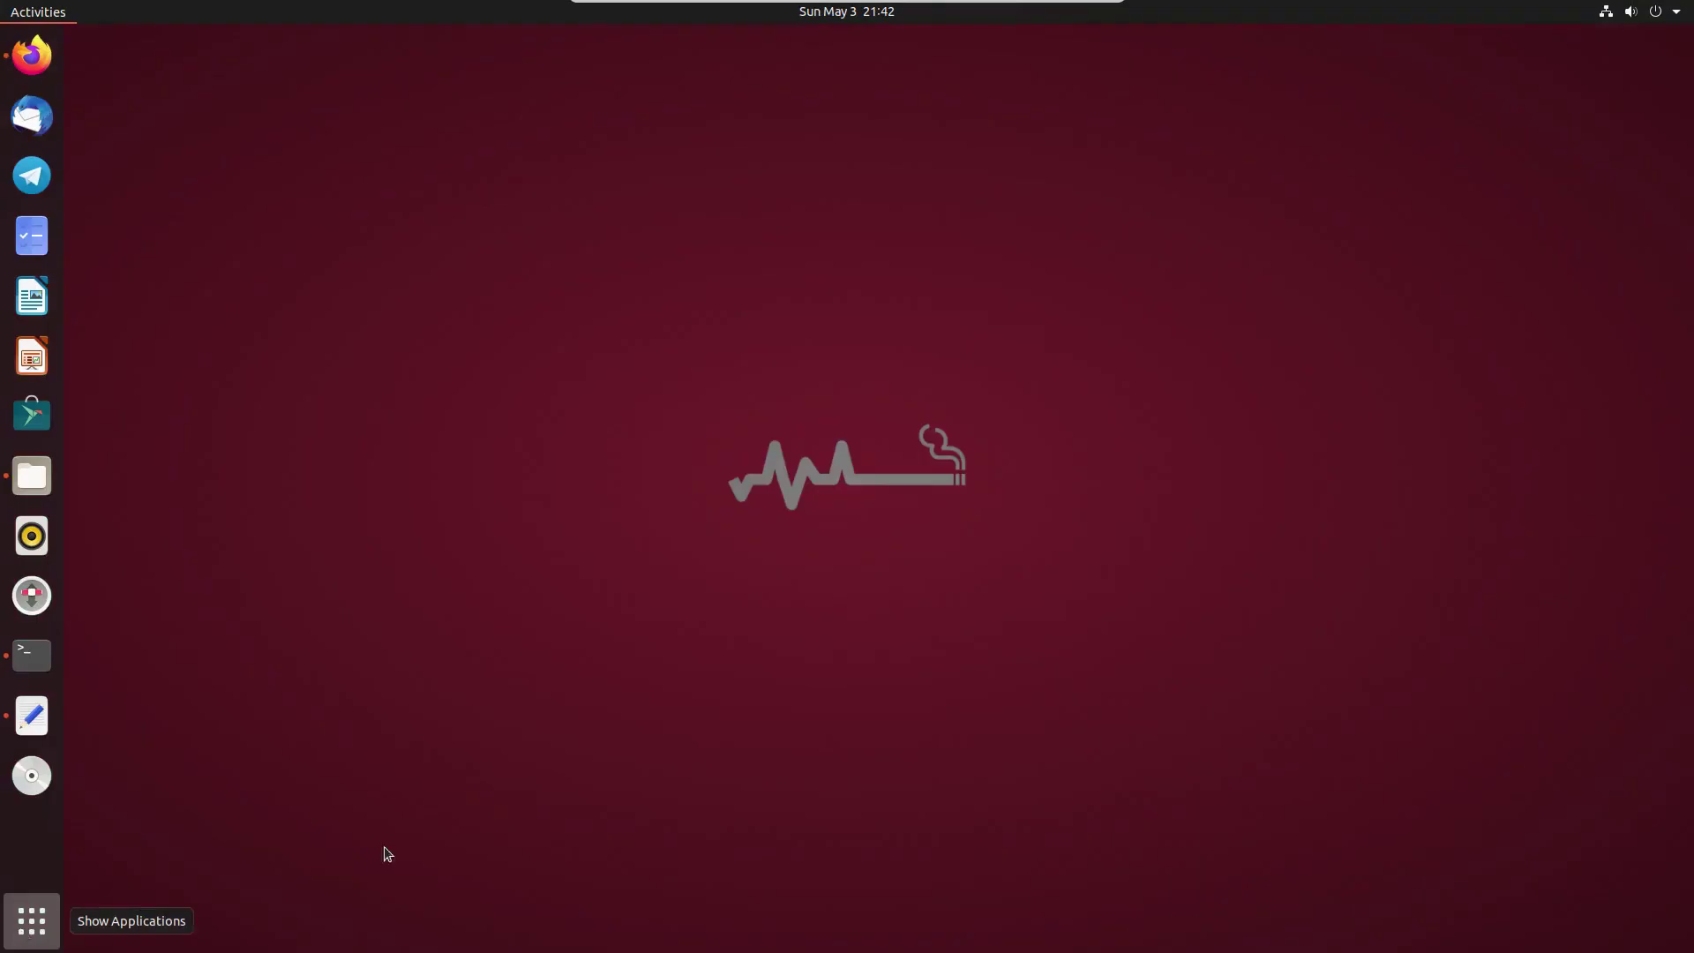
Launch Conky Manager, enable ~/.conky/Gotham/Gotham, and open its Edit Widget settings.
click(788, 218)
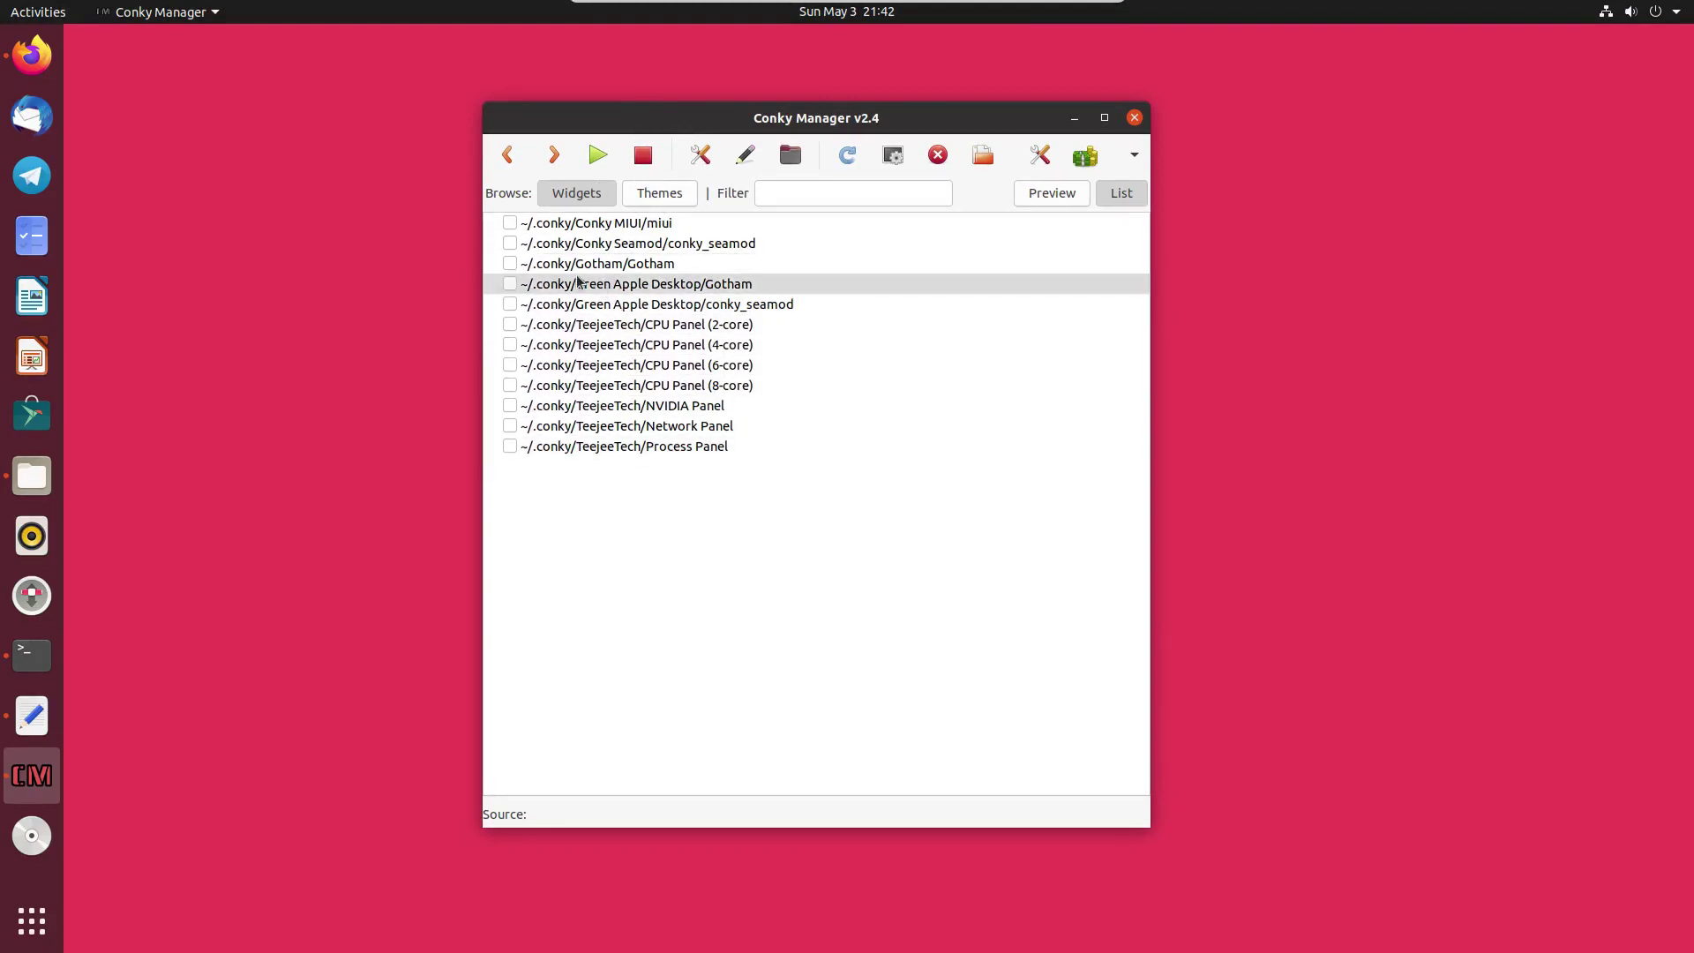
click(510, 264)
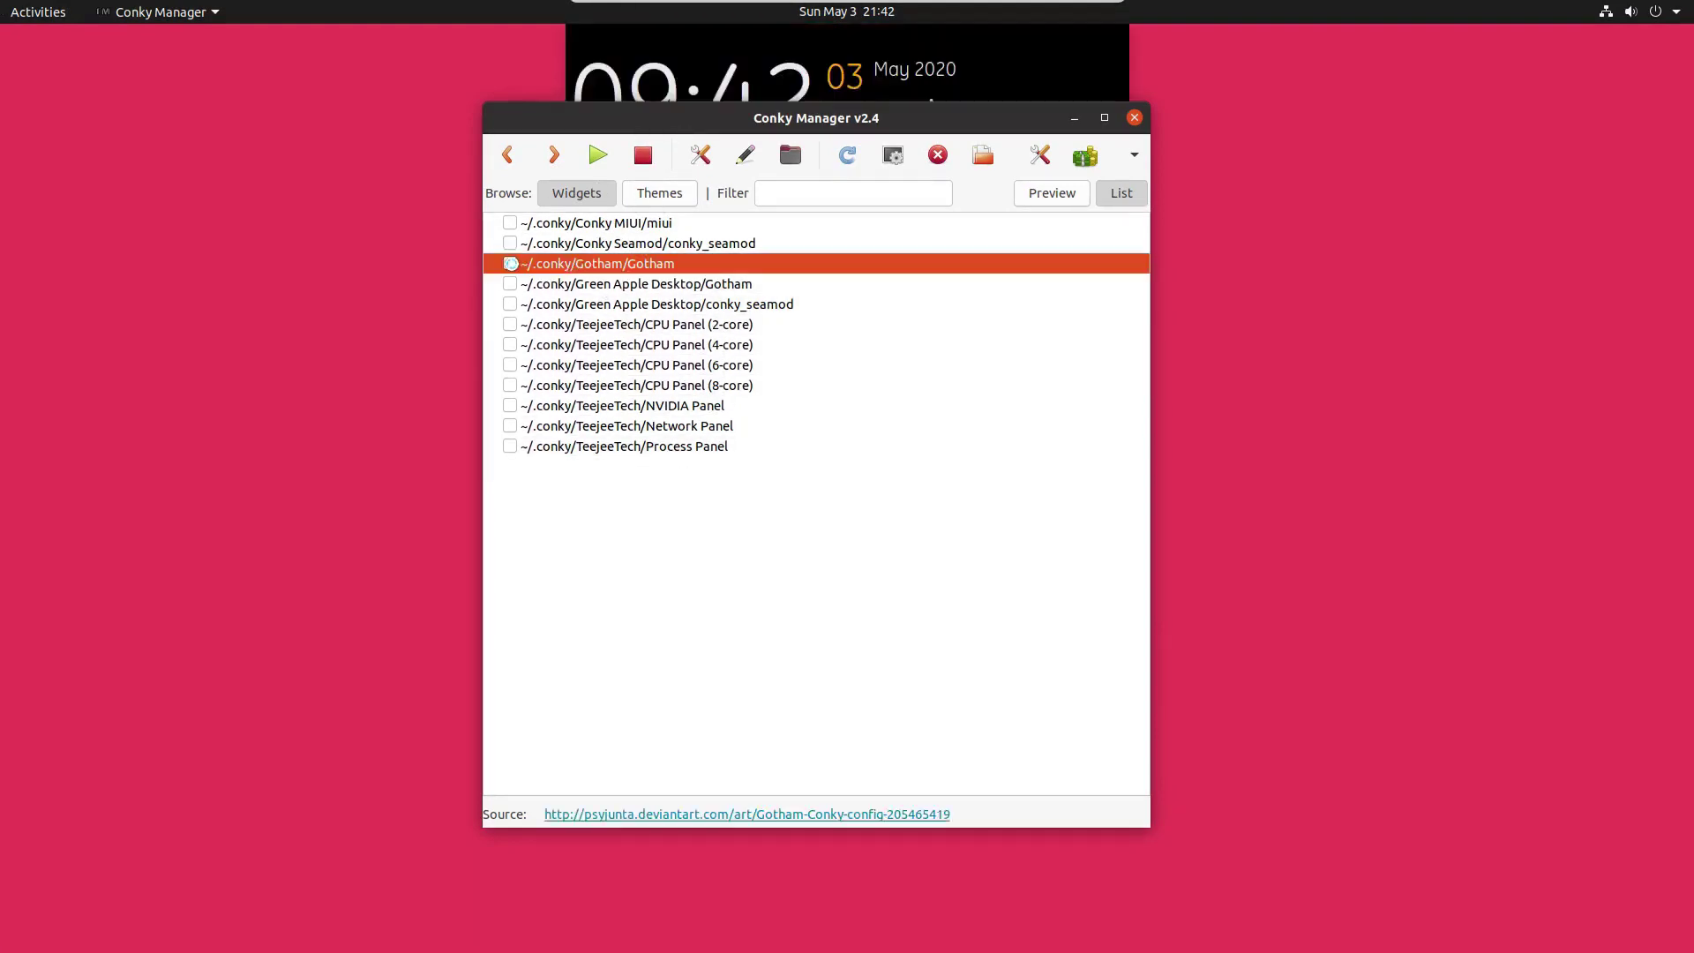
drag(845, 118, 860, 298)
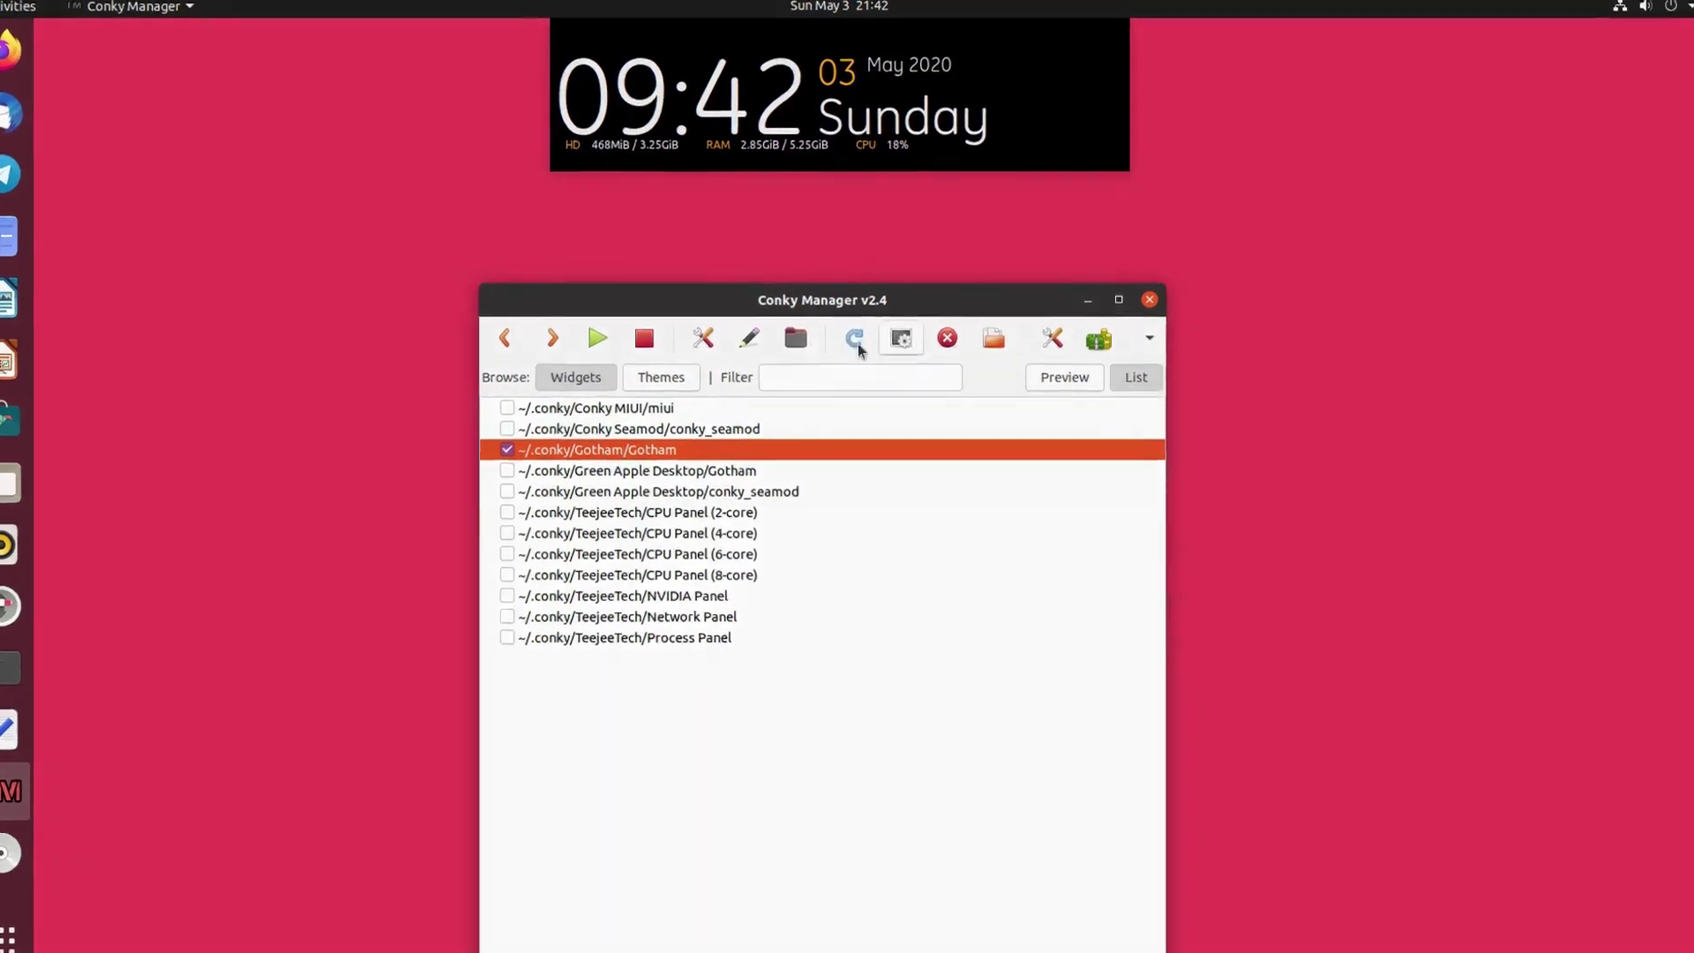
click(703, 338)
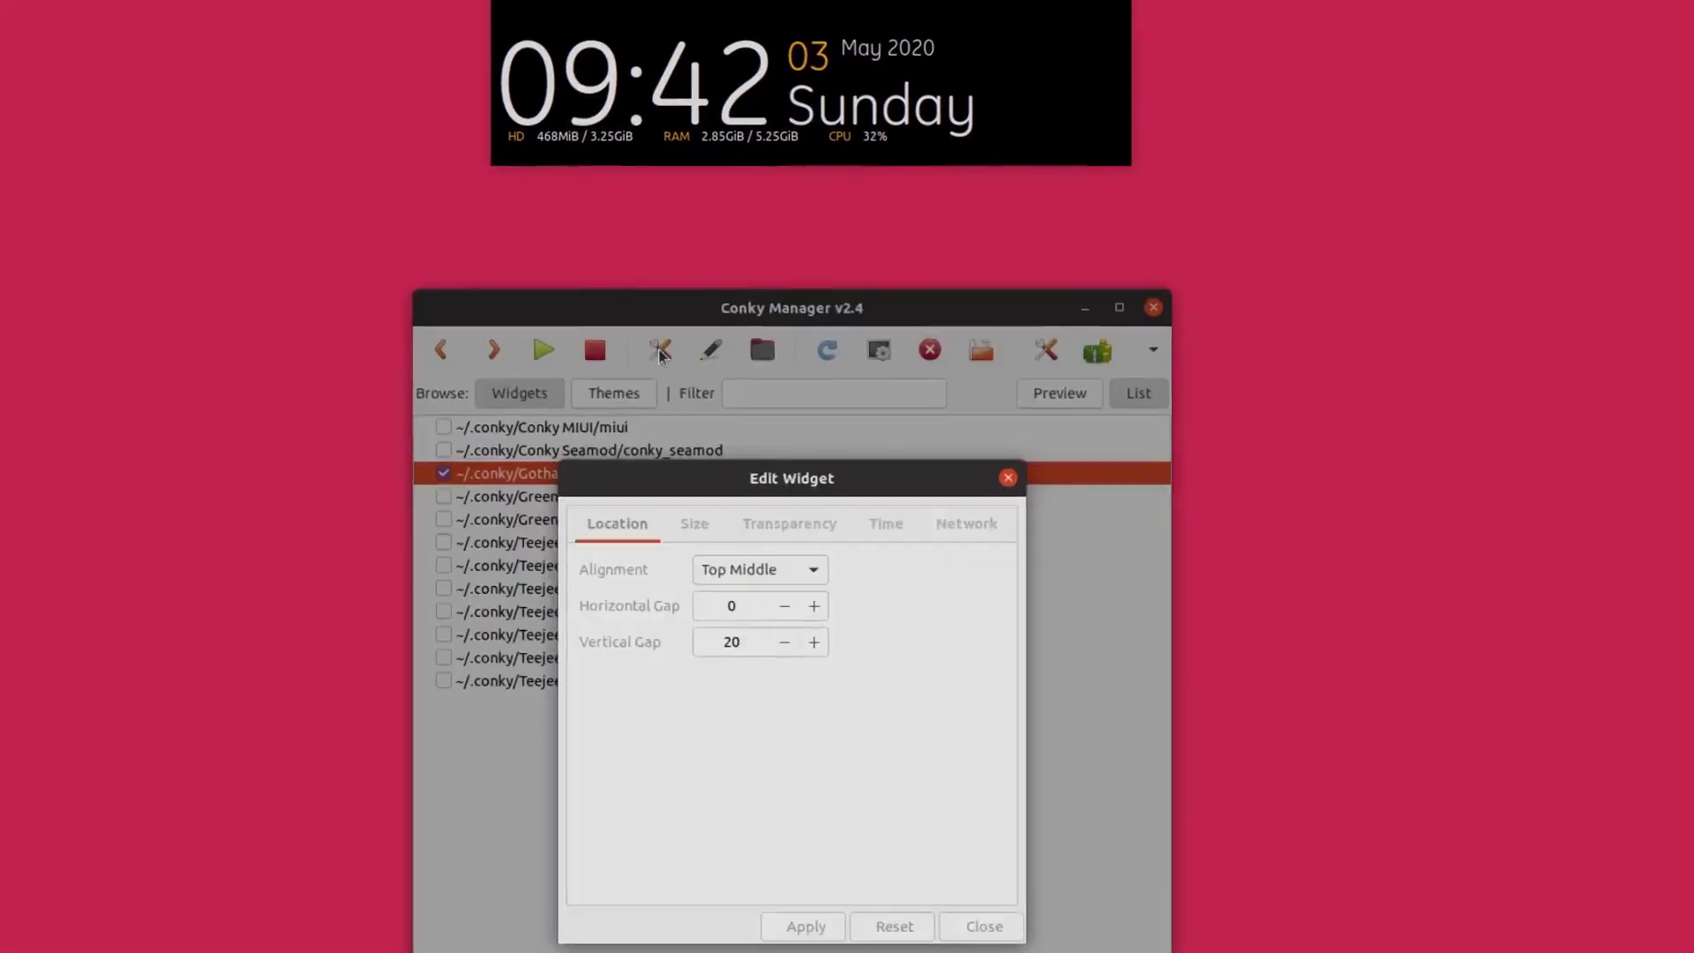
Apply Top Right alignment, then apply the Transparent background type to the clock.
click(764, 573)
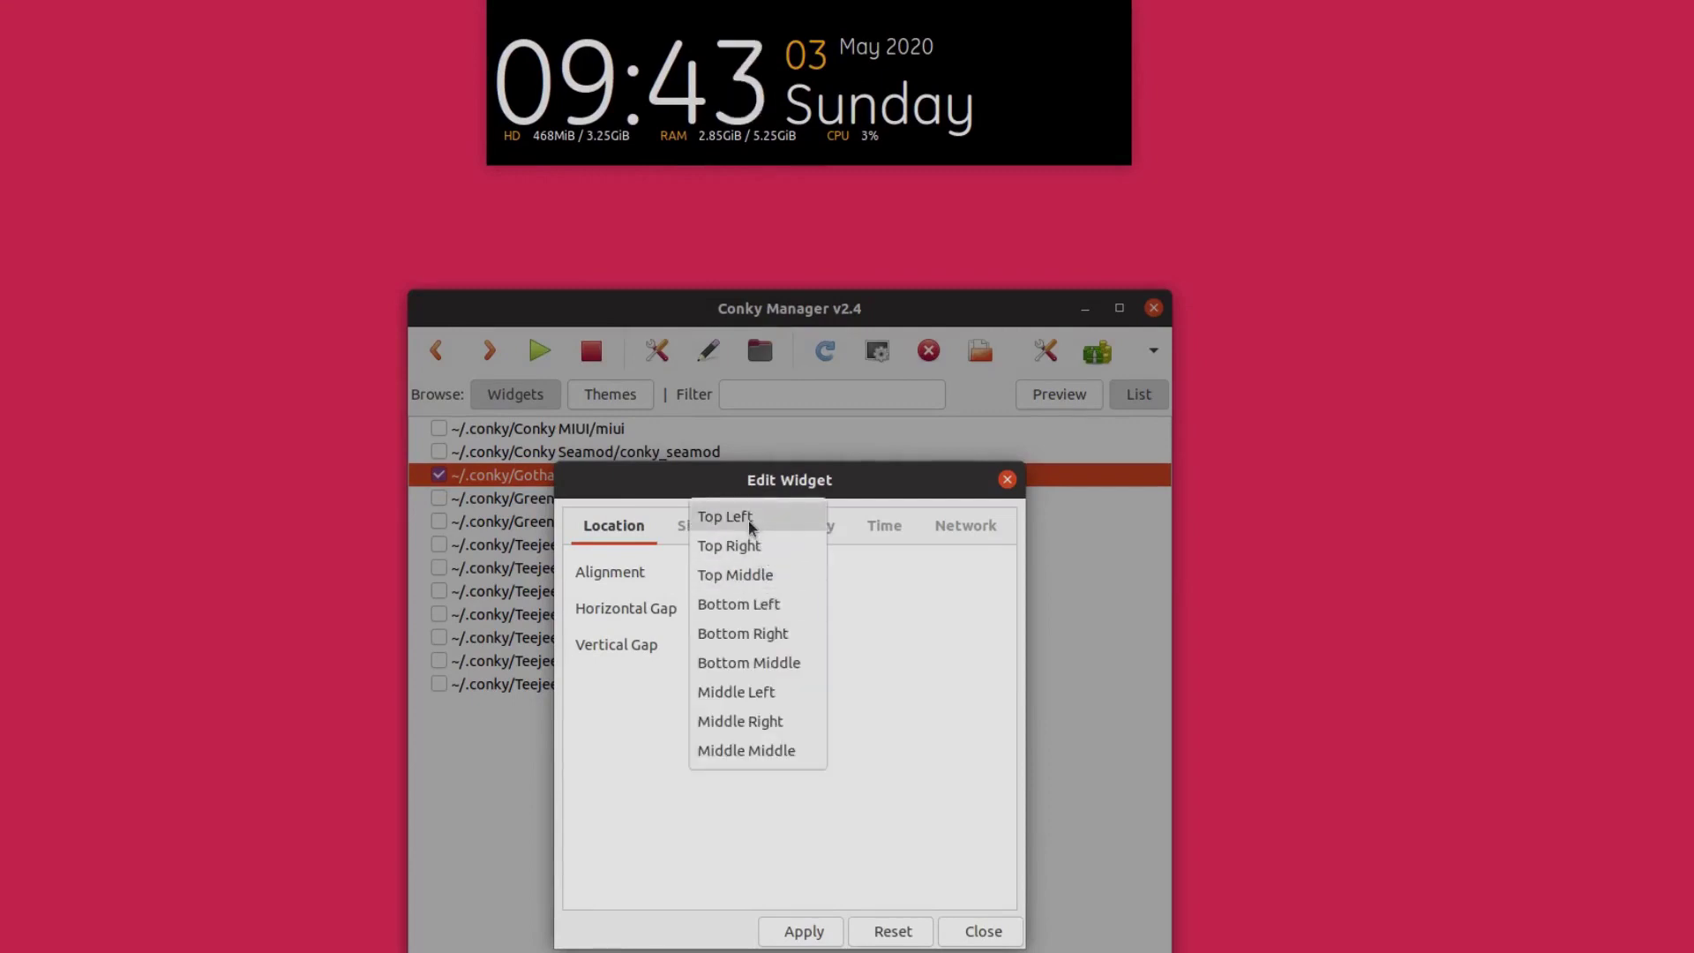
click(758, 547)
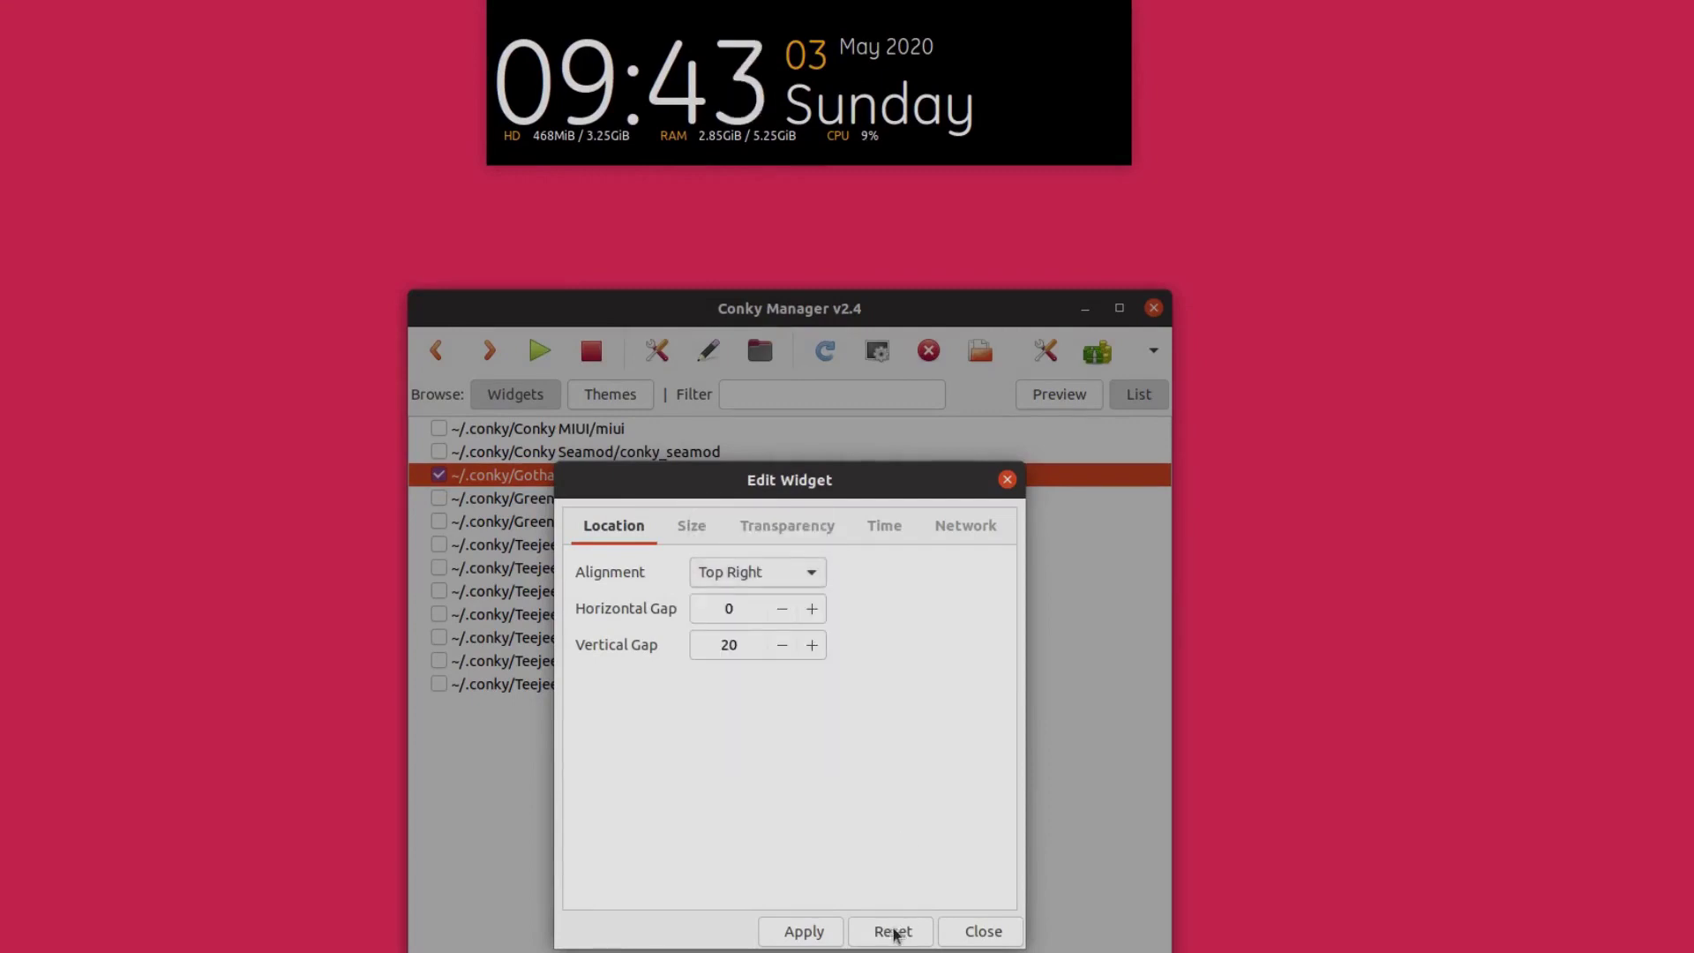
click(827, 938)
click(788, 529)
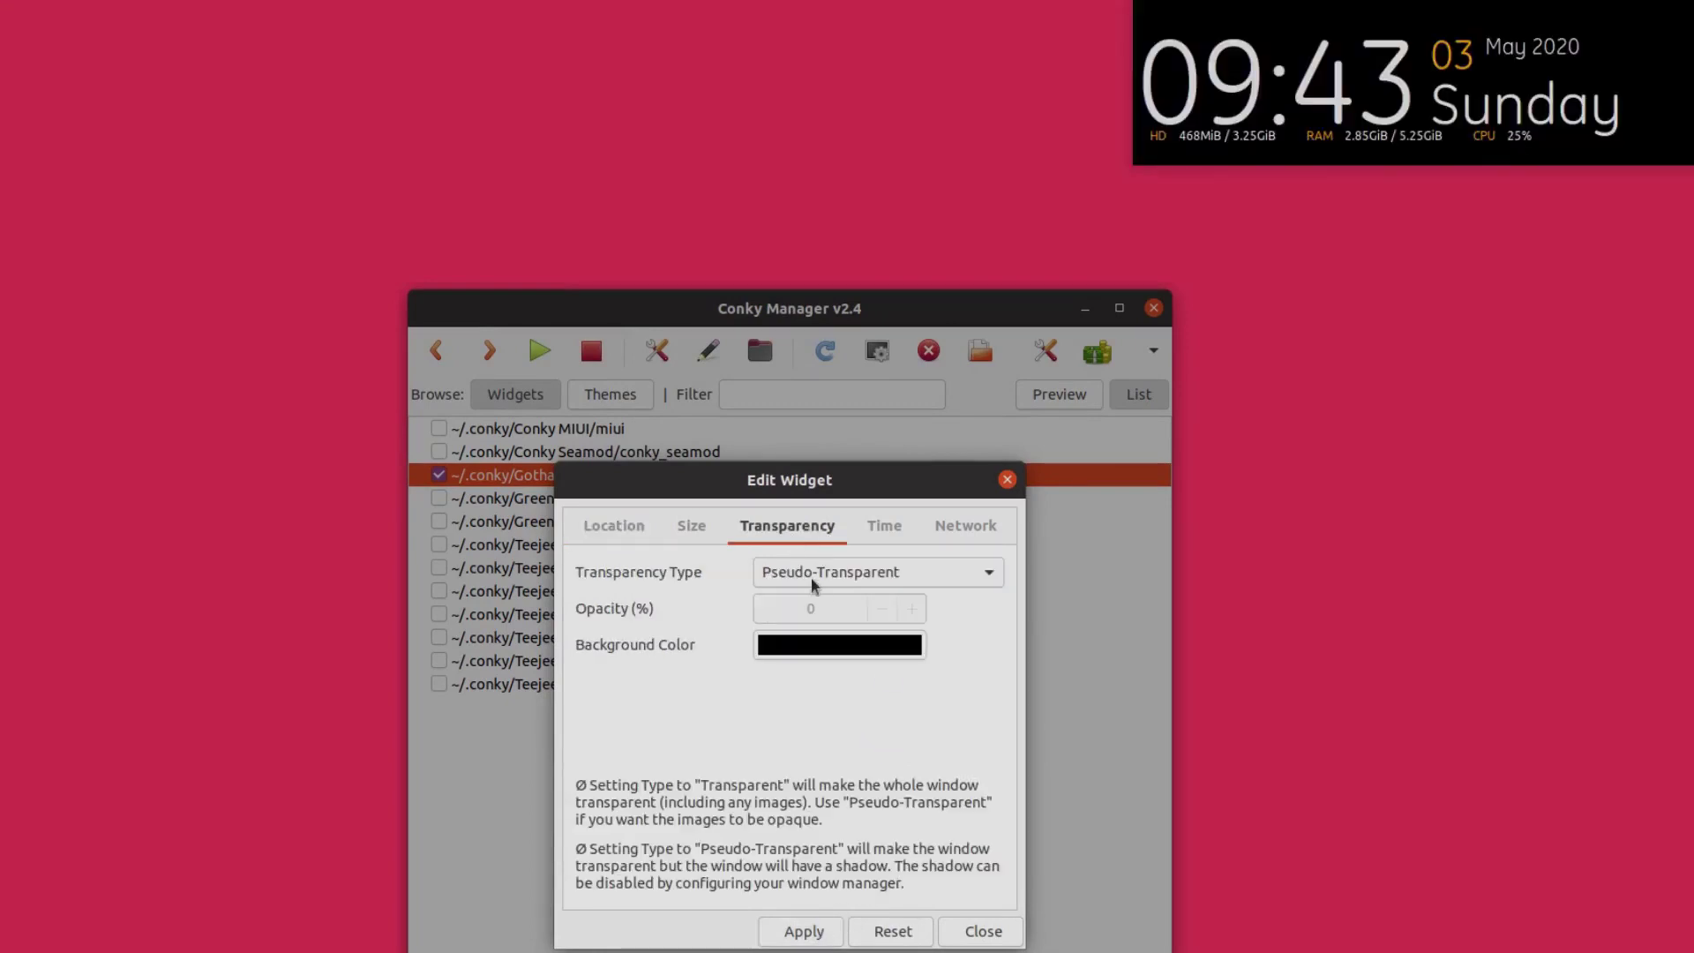
click(875, 574)
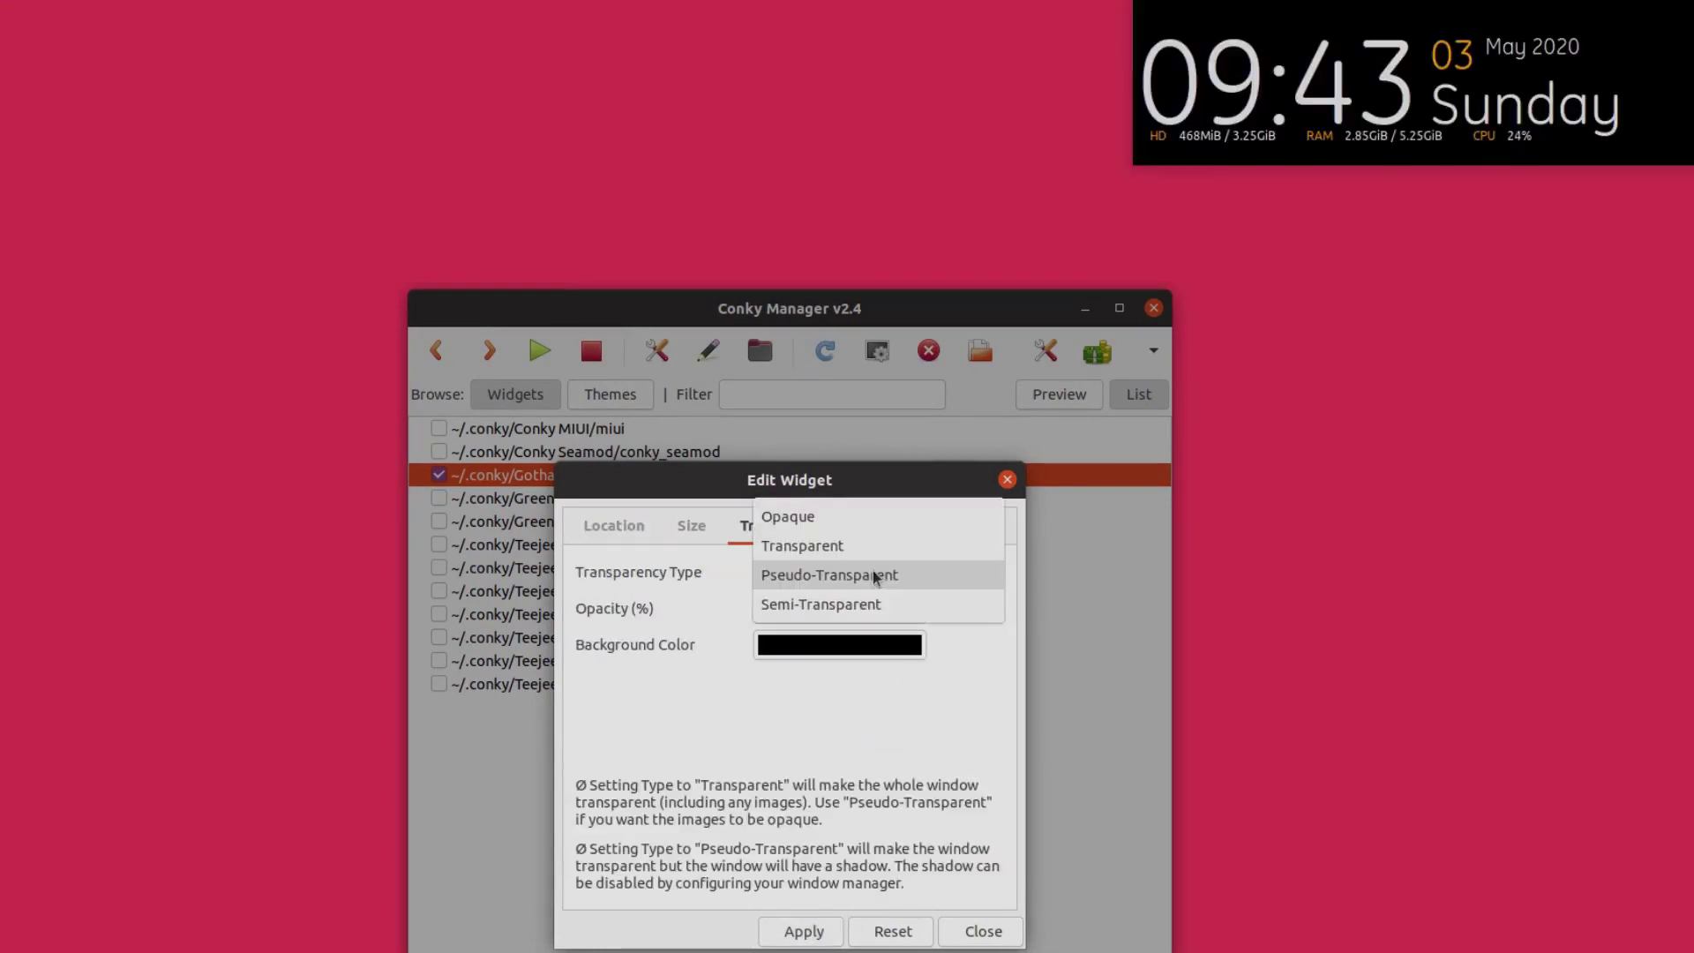
click(862, 547)
click(799, 930)
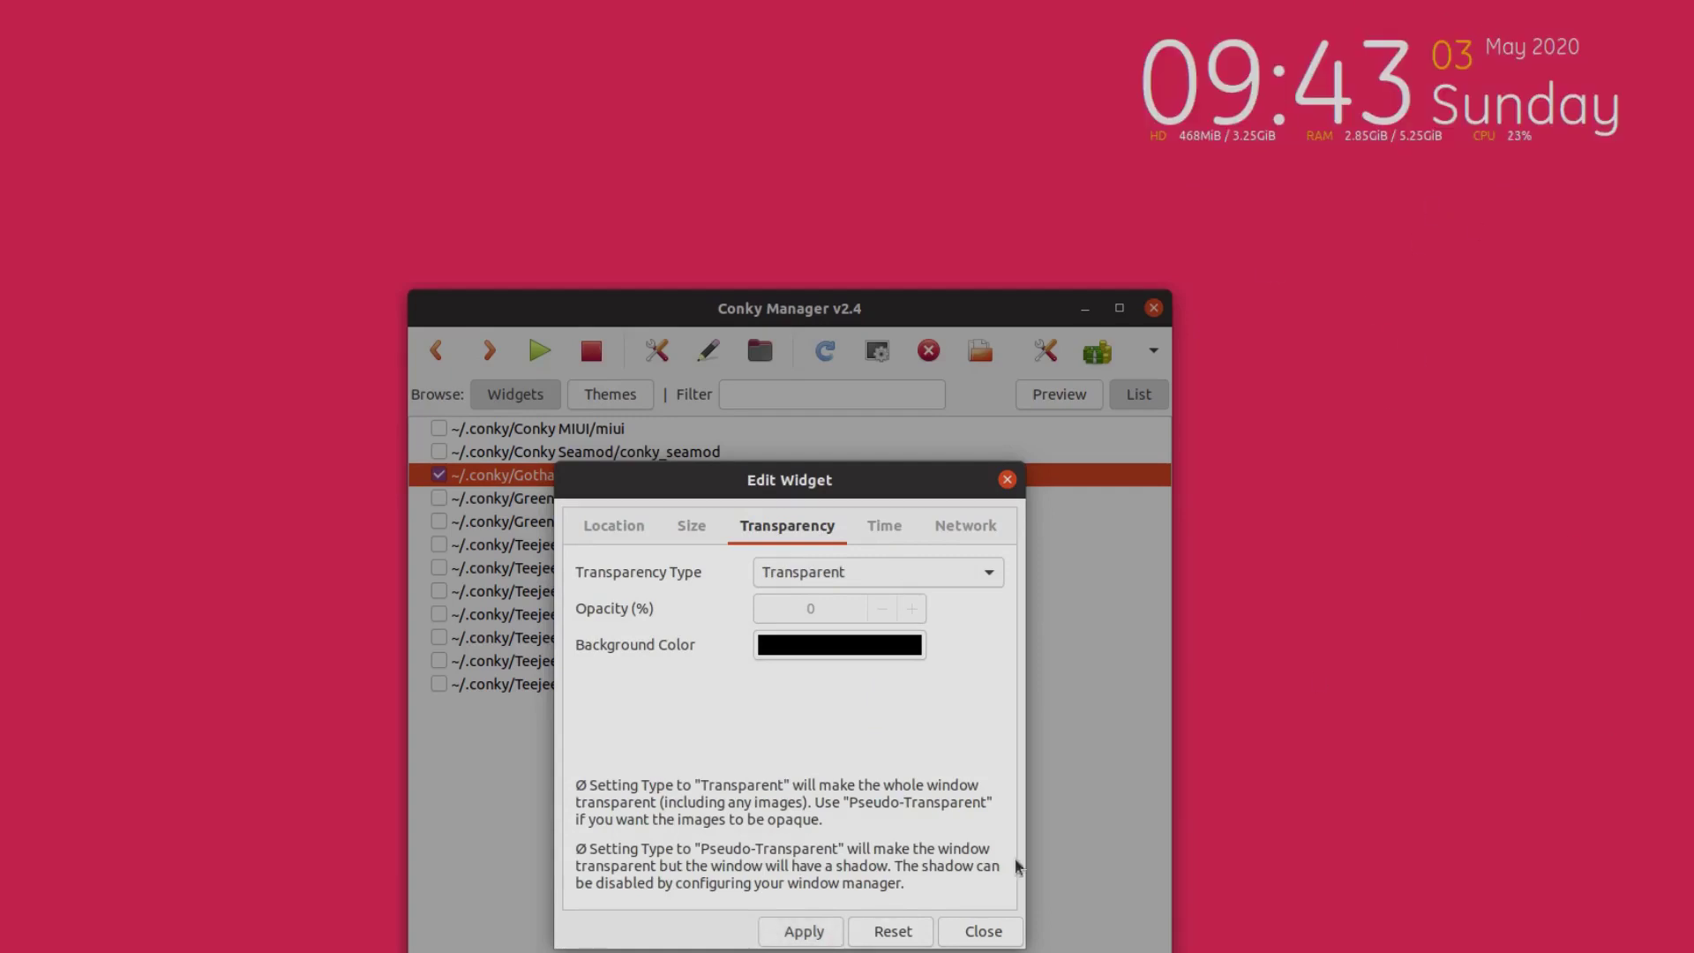
Restore Top Middle alignment, apply it, and close Conky Manager's windows.
click(614, 526)
click(757, 572)
click(741, 602)
click(803, 932)
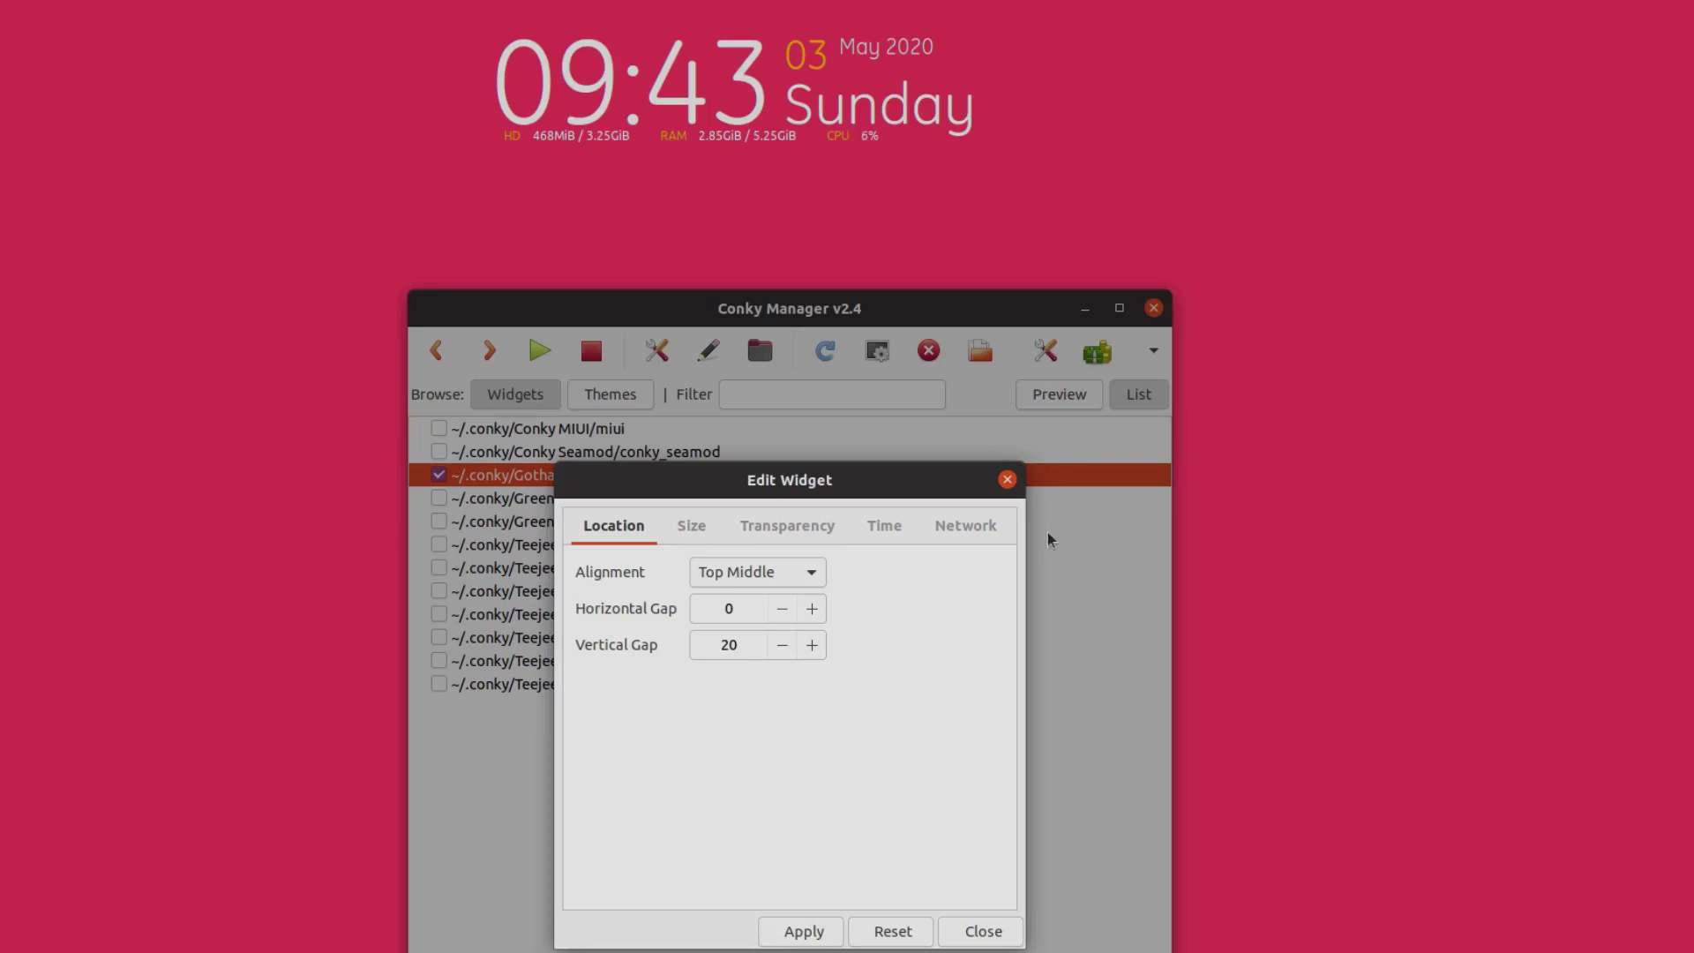
click(1006, 481)
click(564, 615)
click(1086, 308)
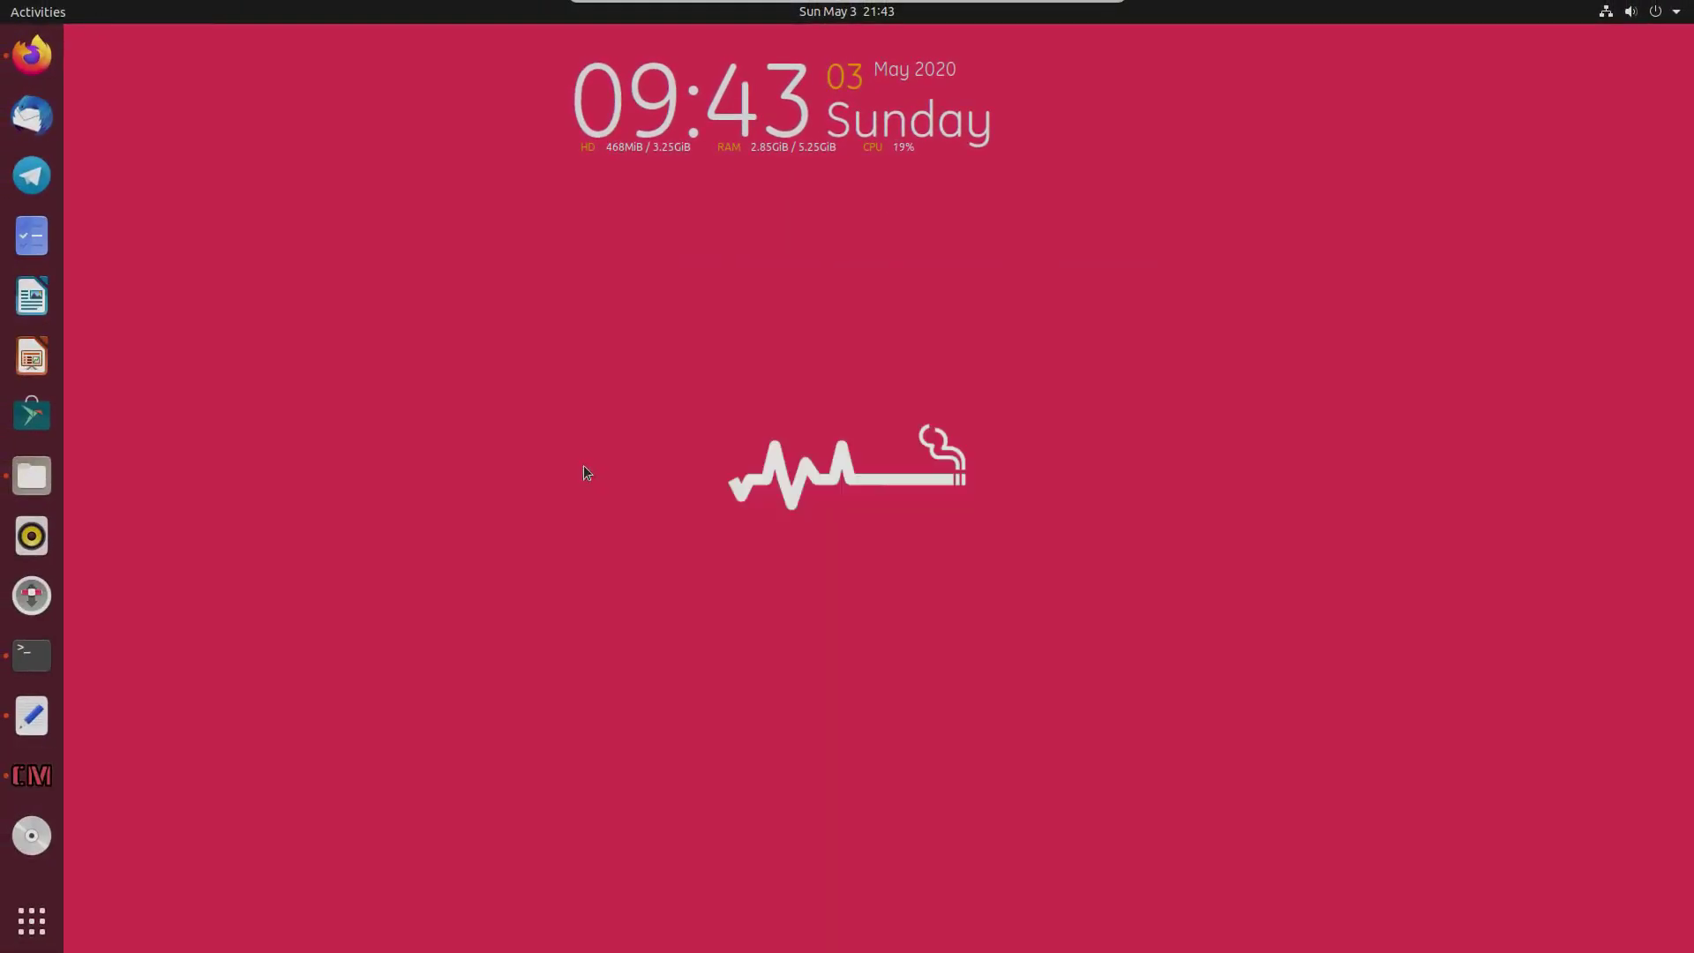
Extract both downloaded widget archives into the Home folder.
click(32, 466)
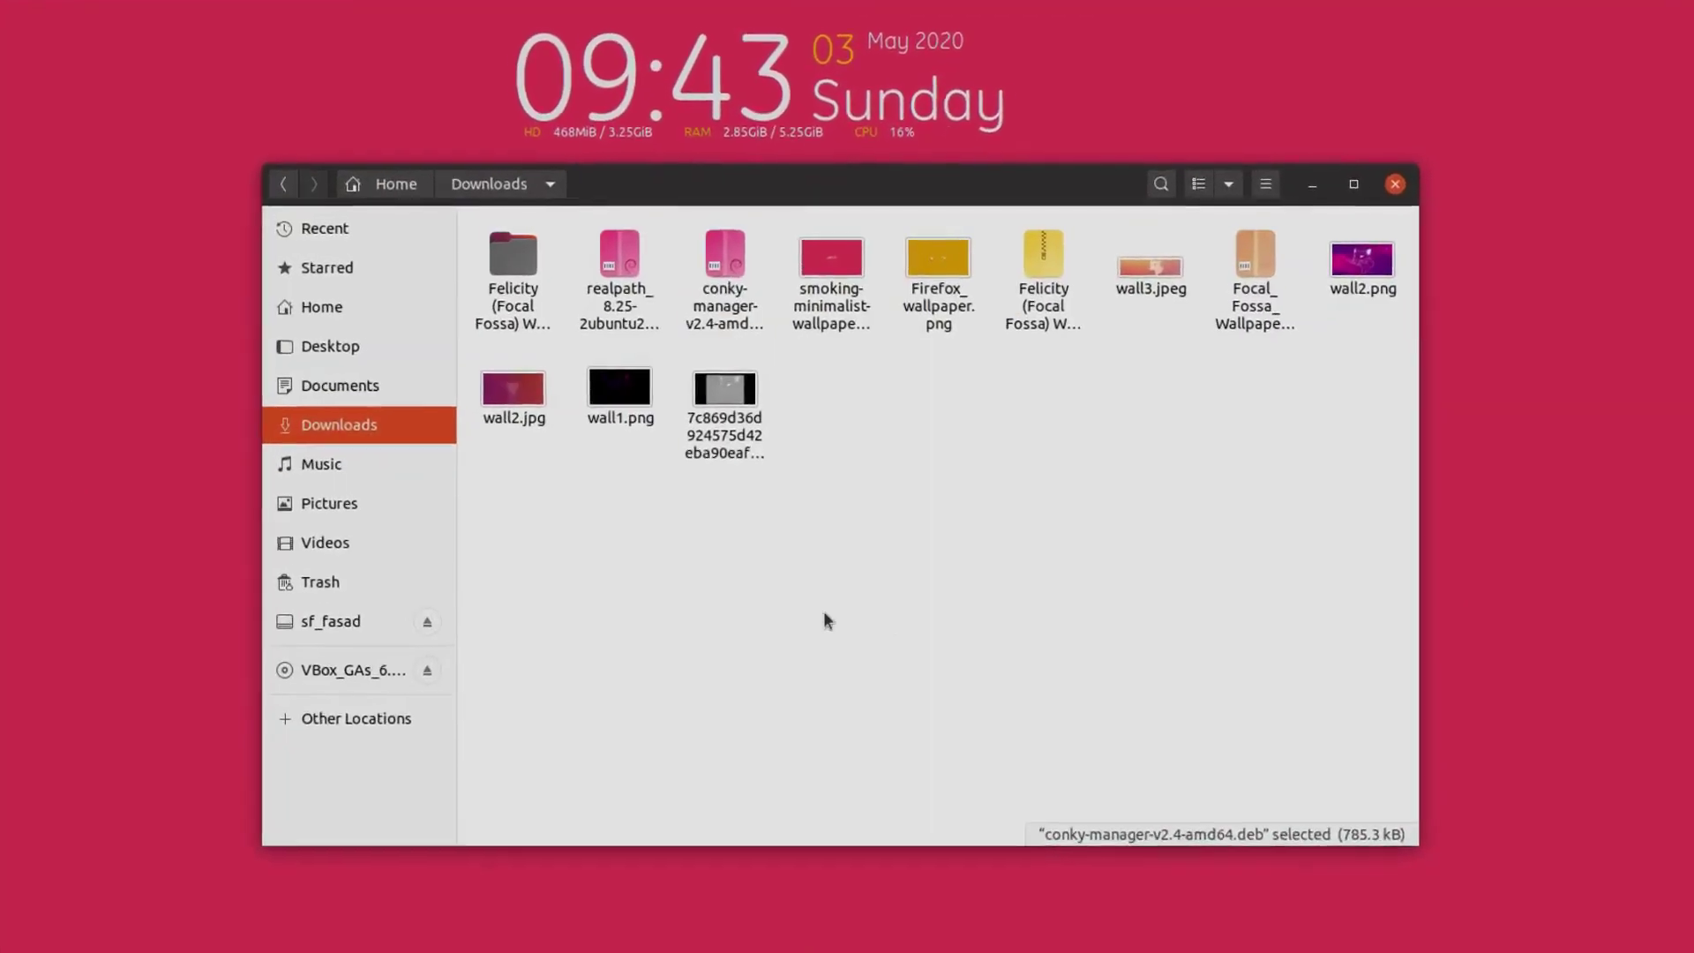
click(345, 308)
drag(906, 593, 706, 313)
right_click(833, 371)
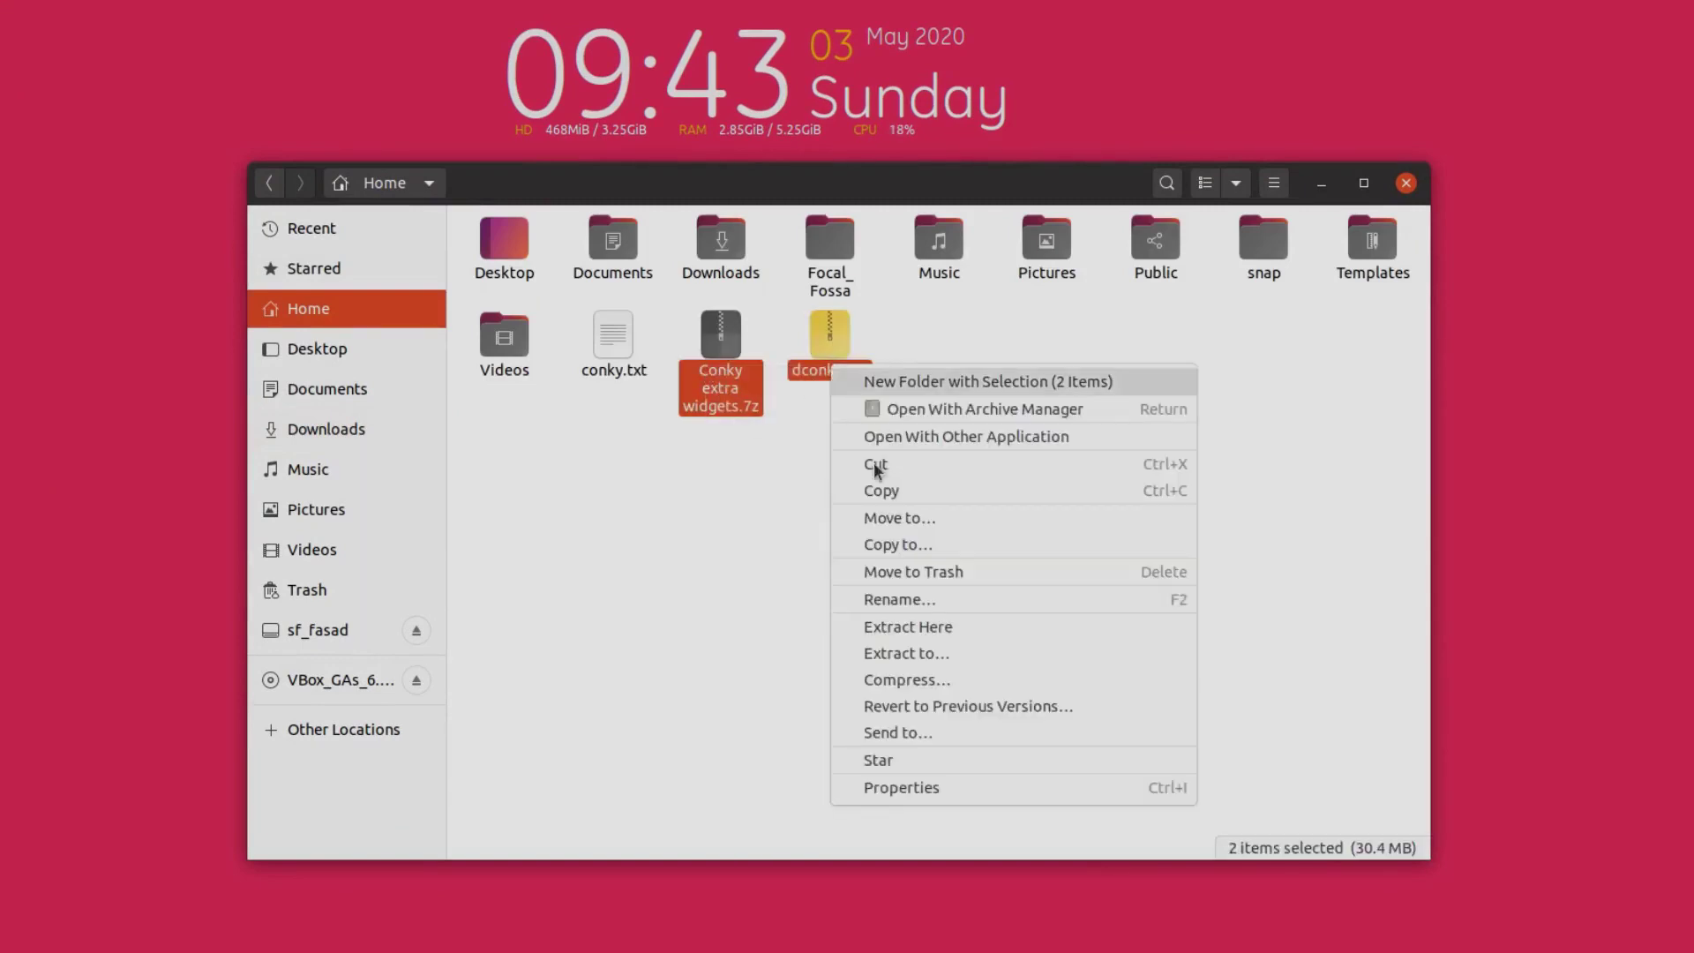
click(934, 627)
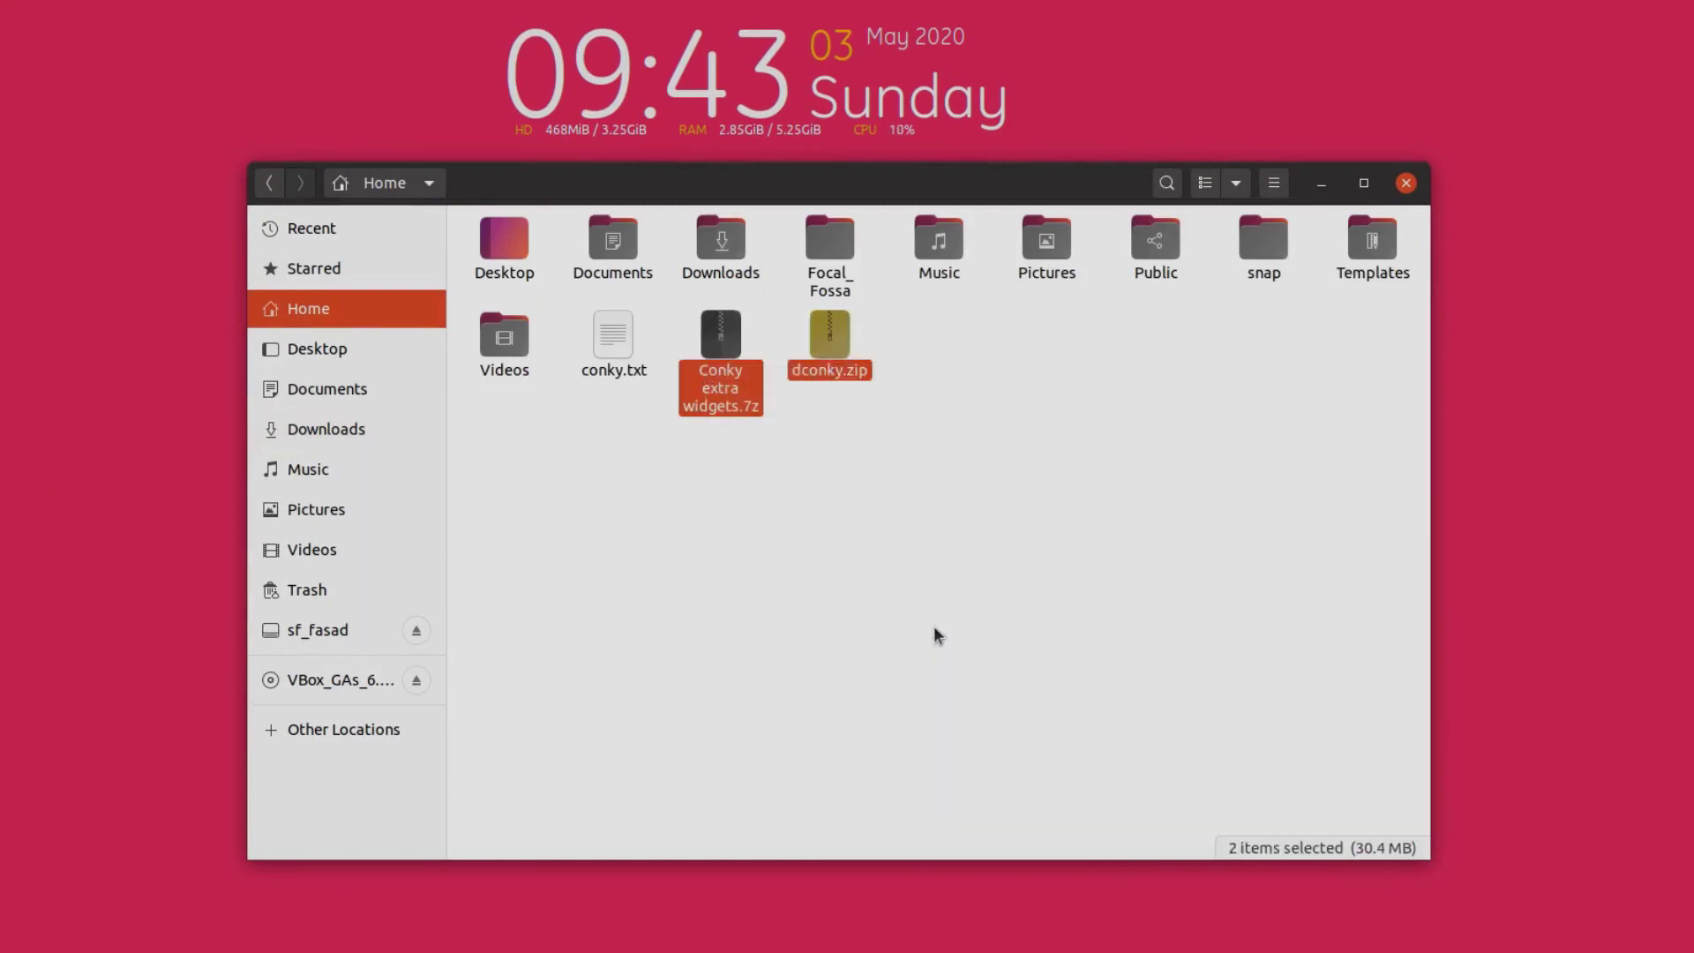
click(785, 582)
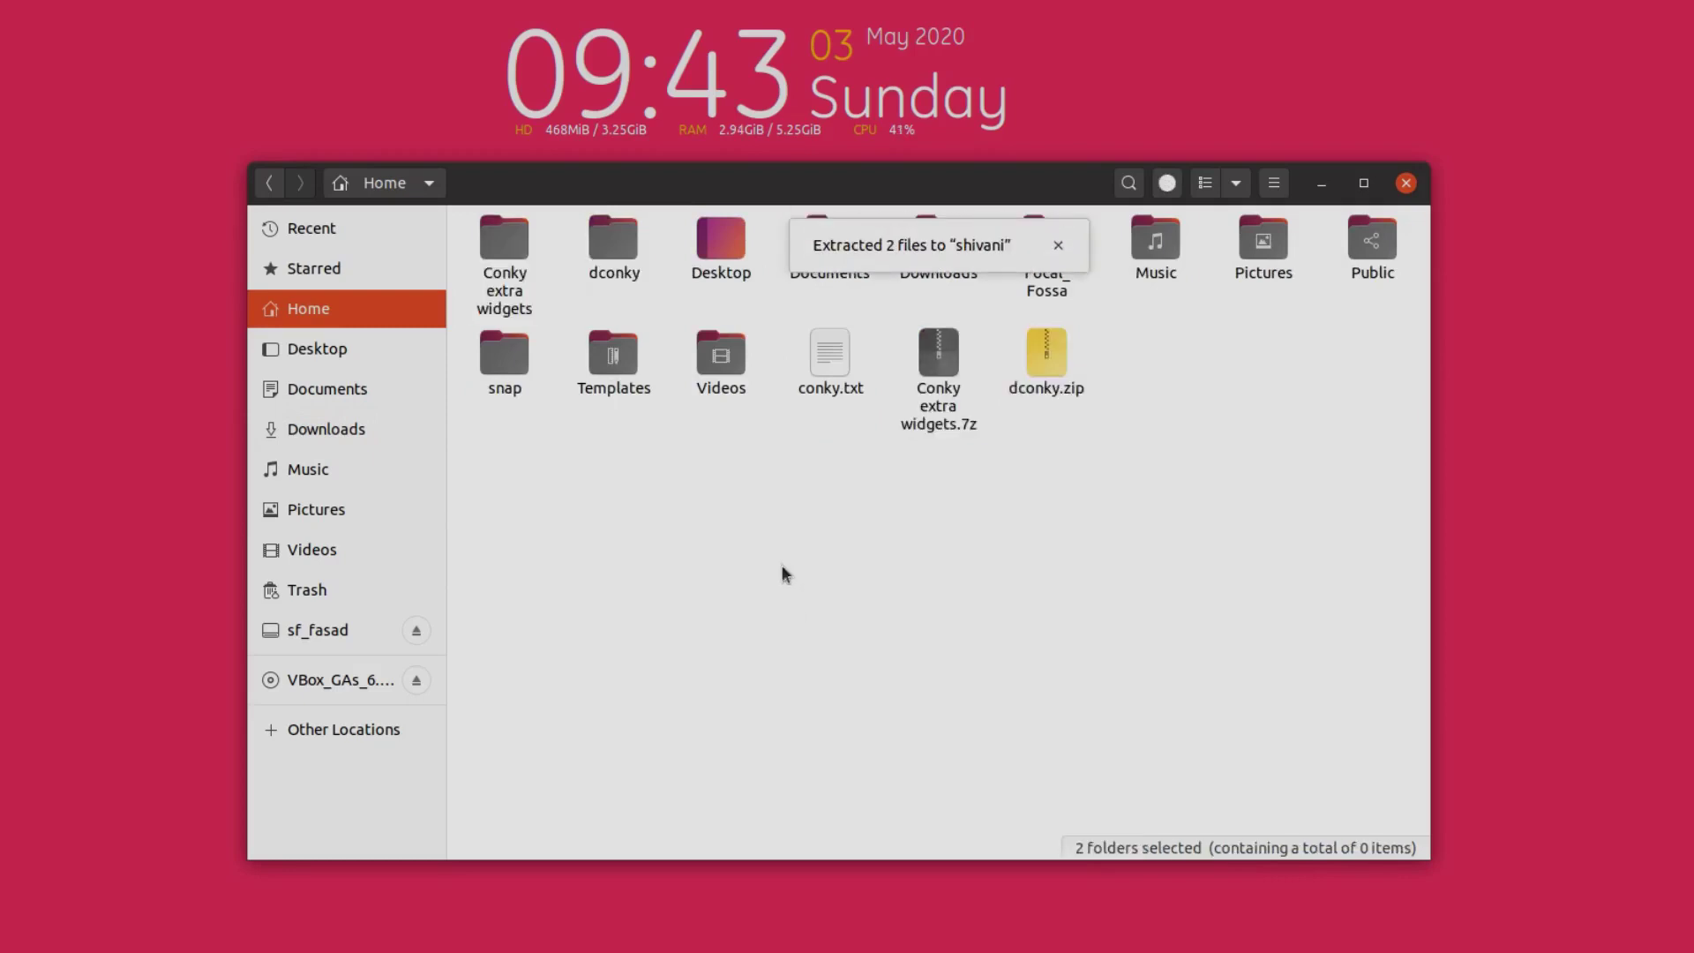
Show hidden files, select all widget packs in dconky/.conky, and return to Home.
double_click(614, 240)
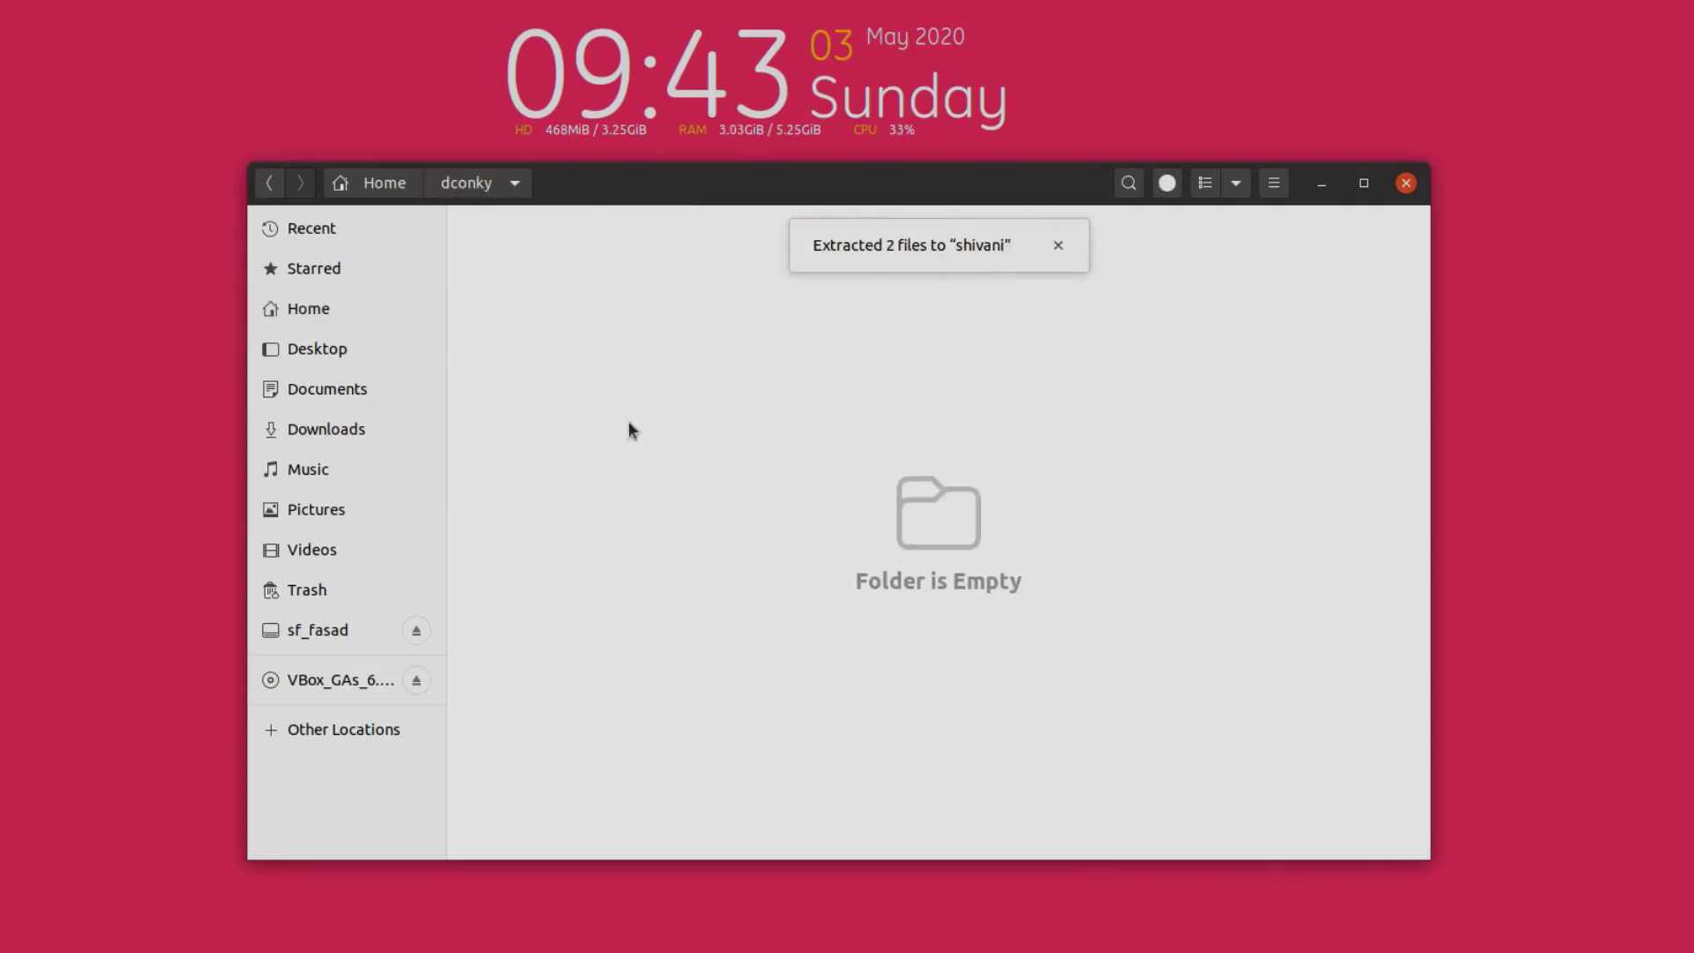
key(ctrl+h)
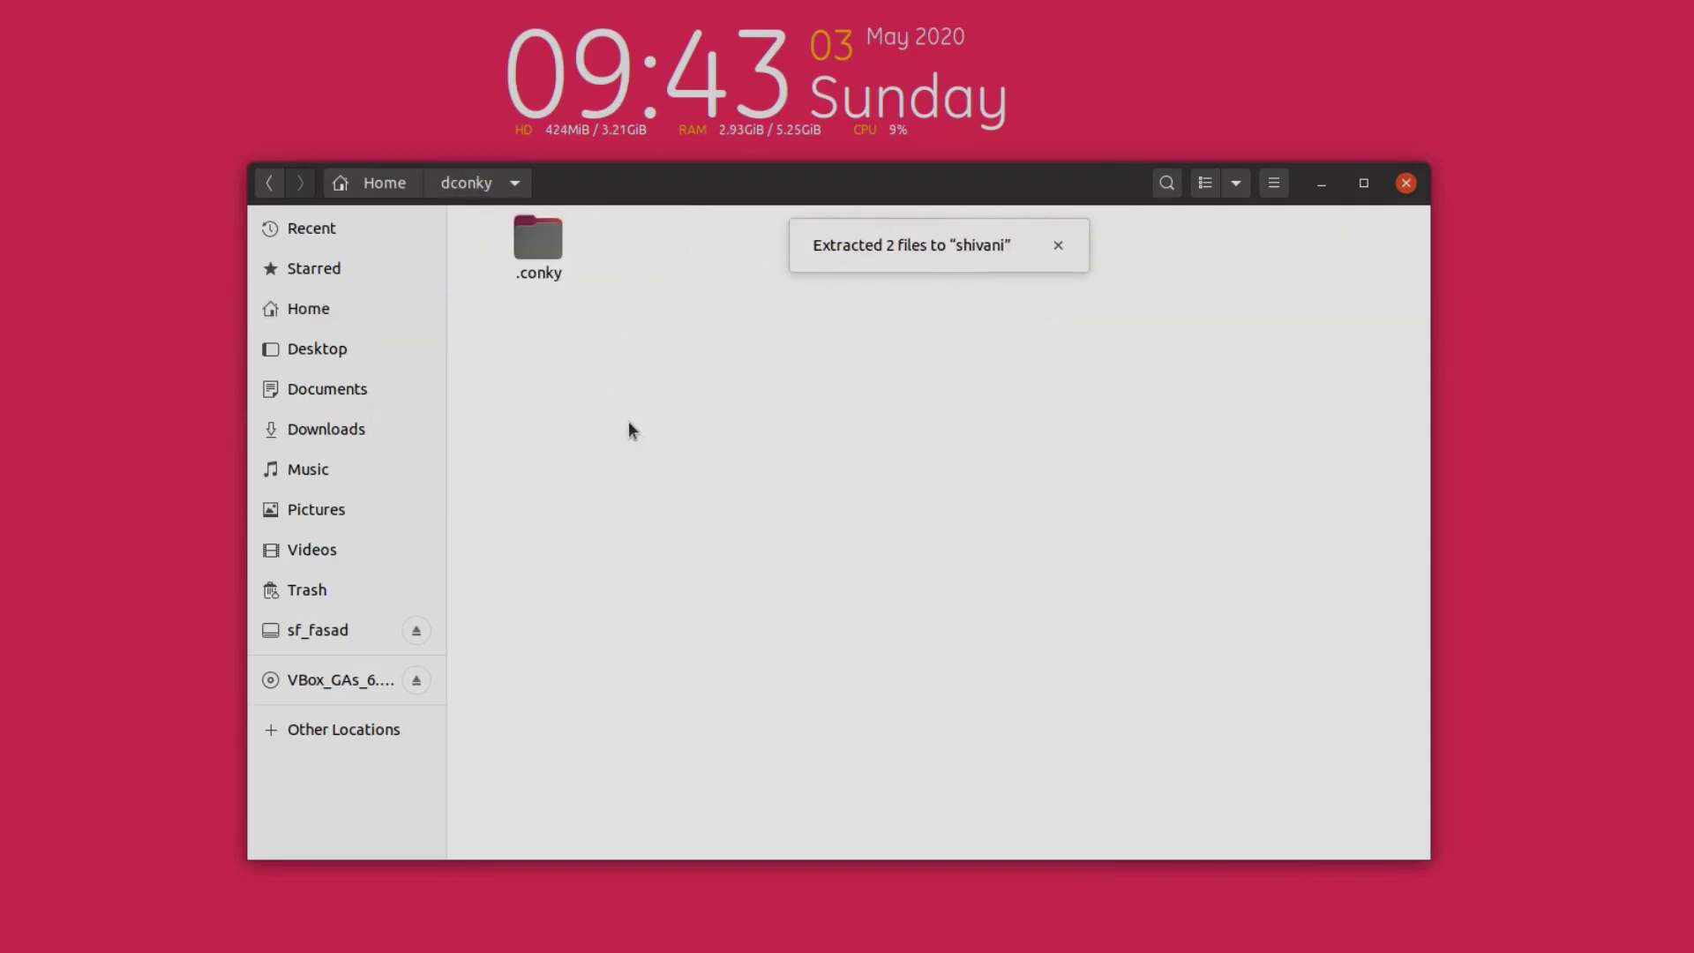
double_click(532, 232)
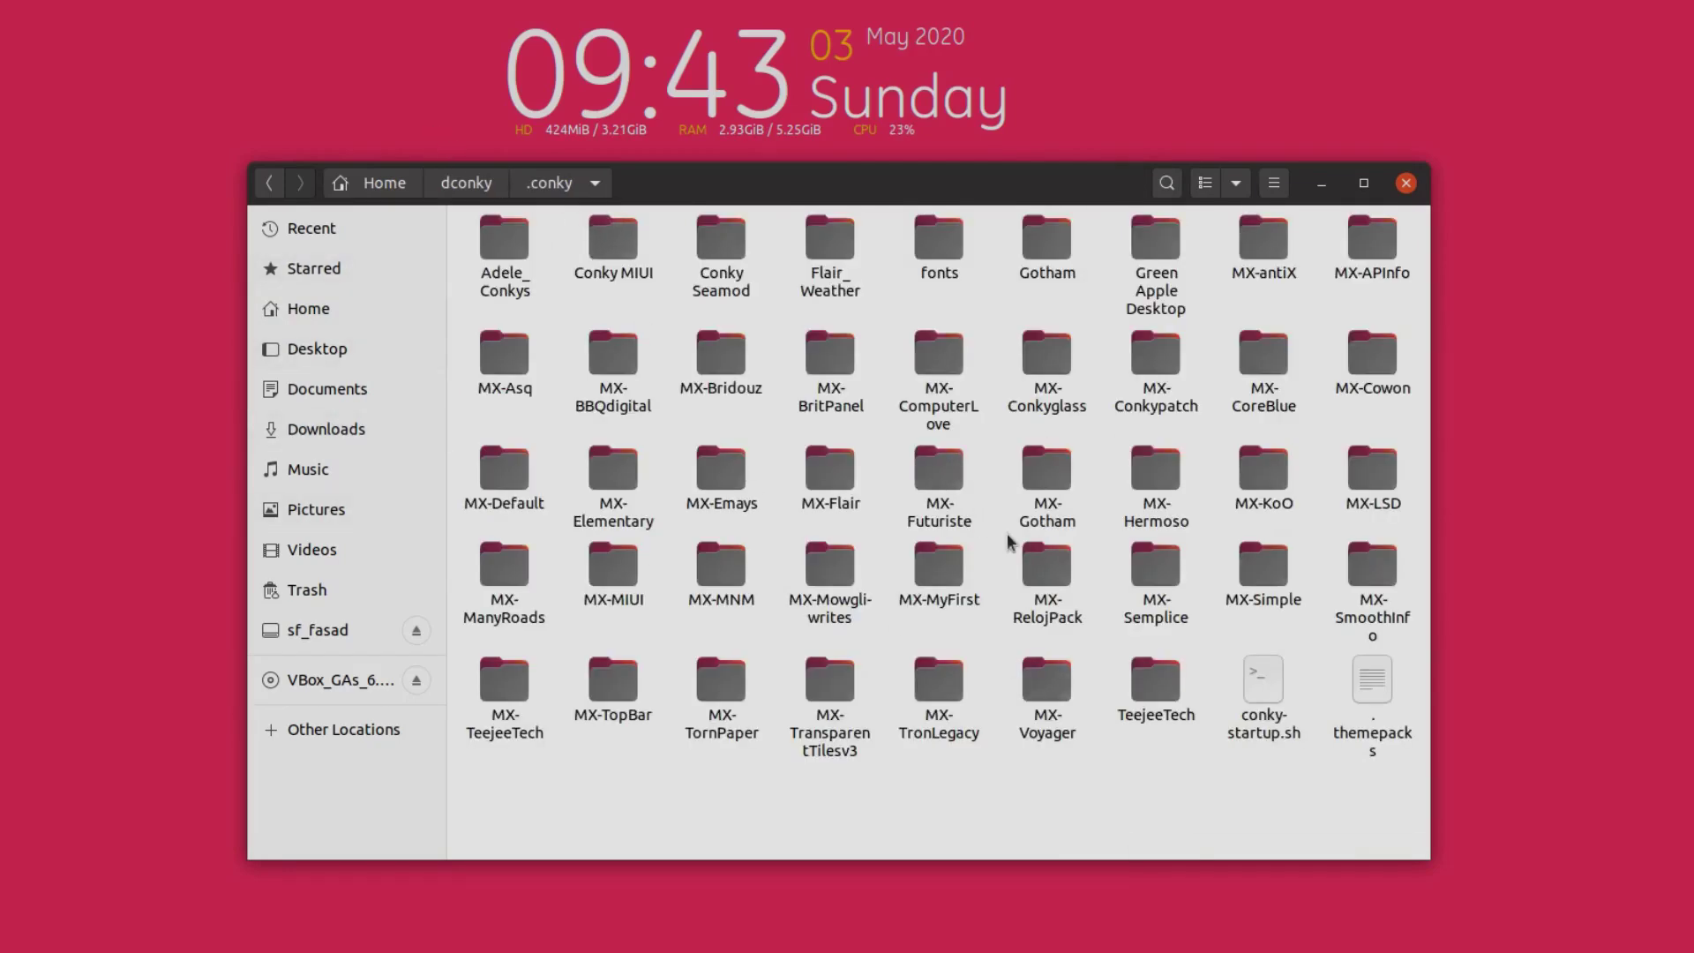
key(ctrl+a)
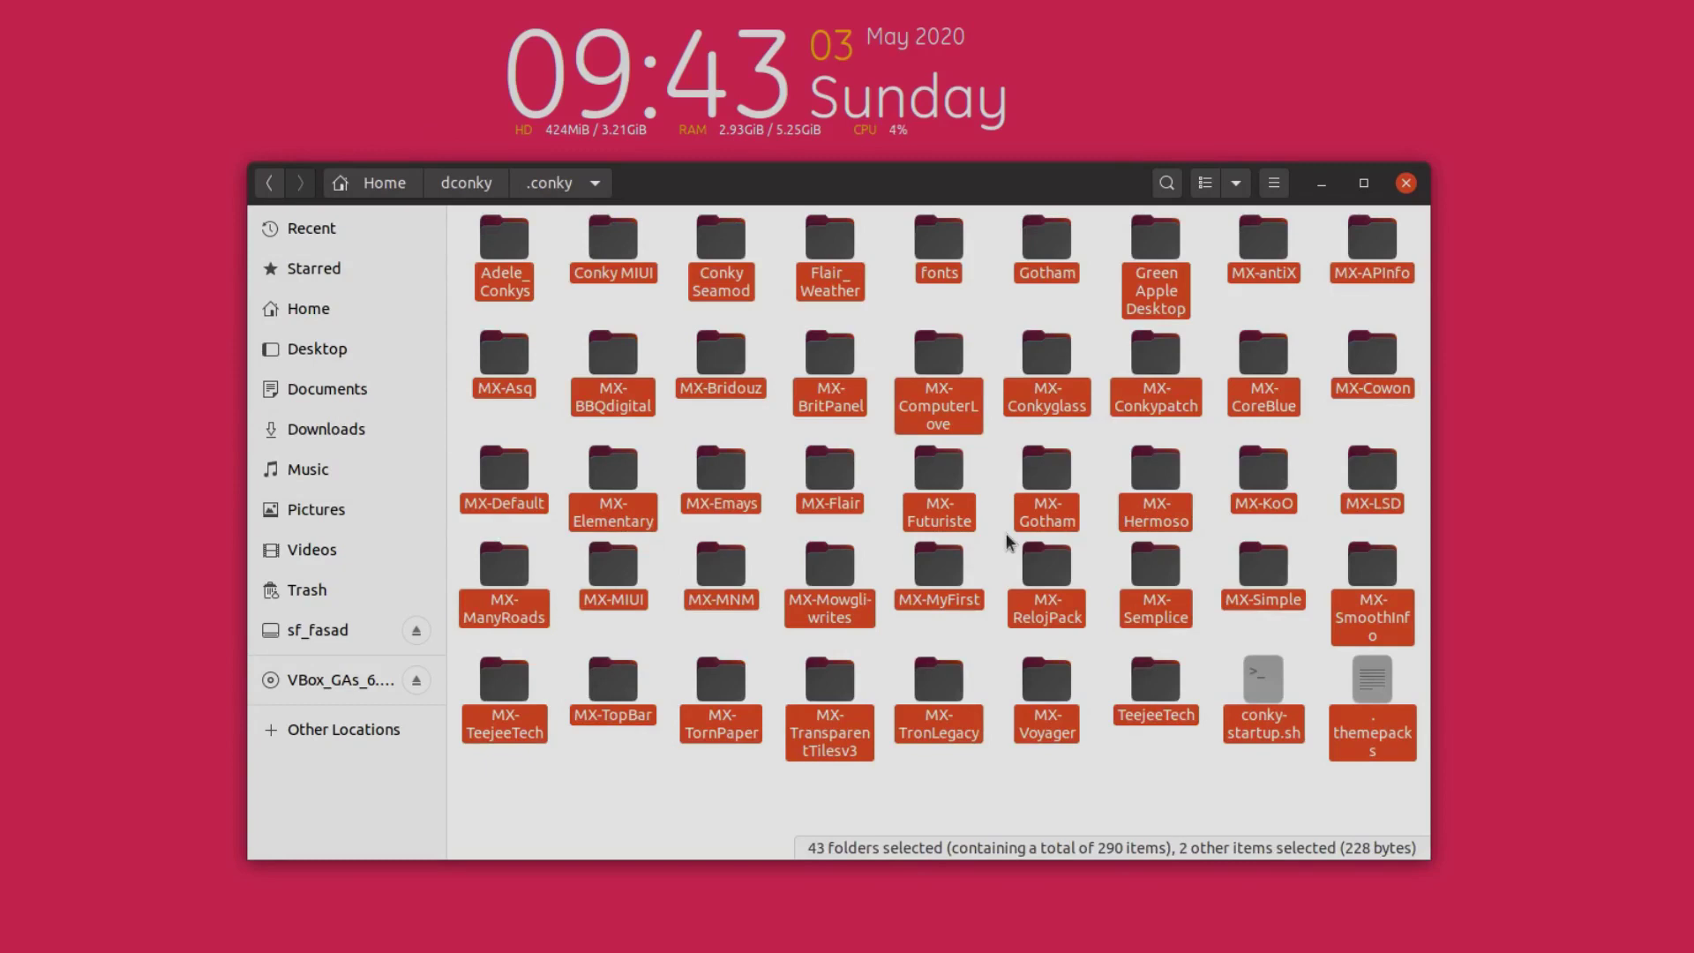
click(487, 190)
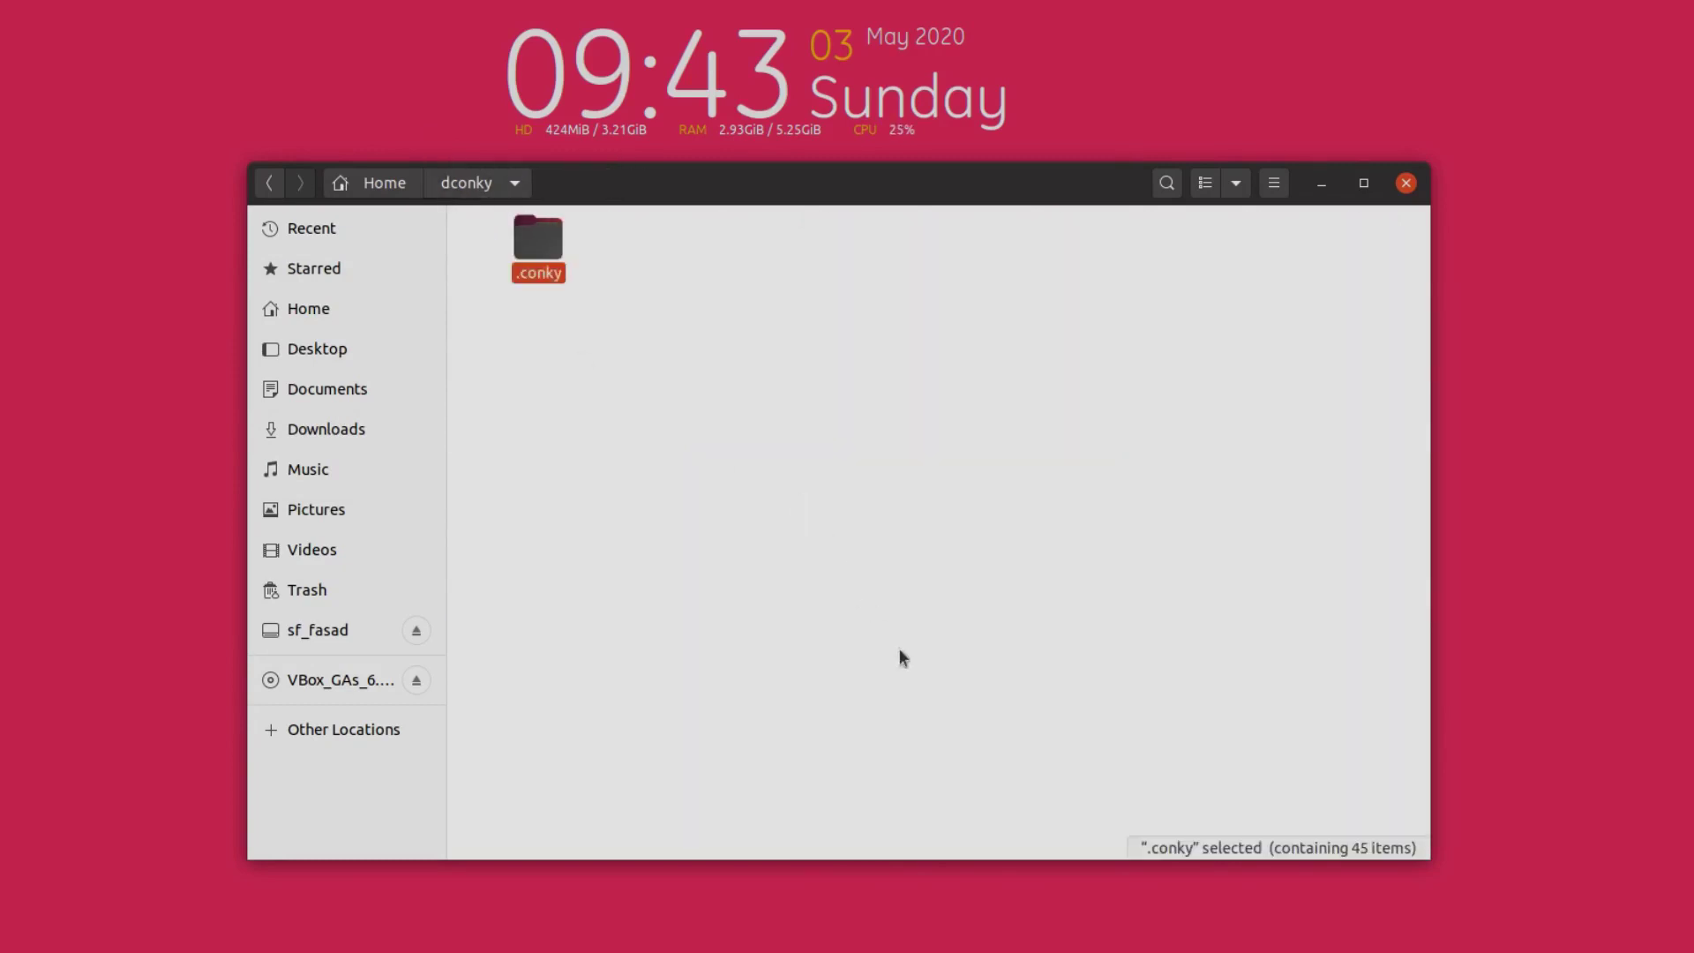
click(385, 182)
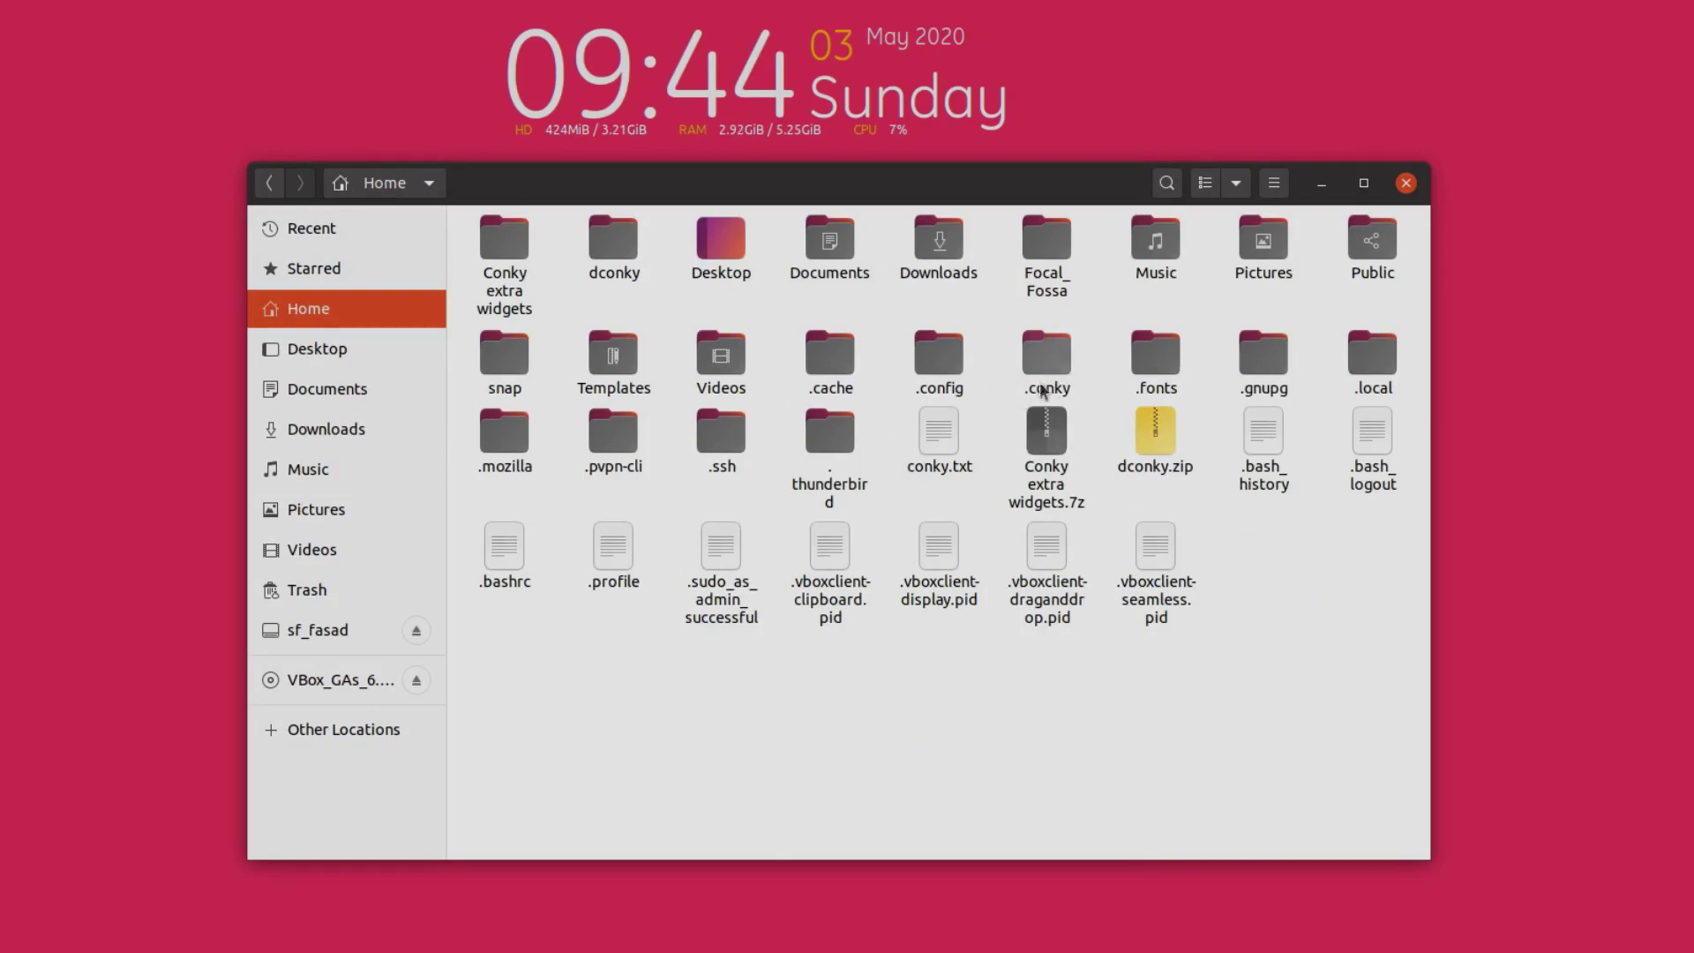
Paste the copied widget packs into the home .conky folder.
click(1059, 356)
click(383, 181)
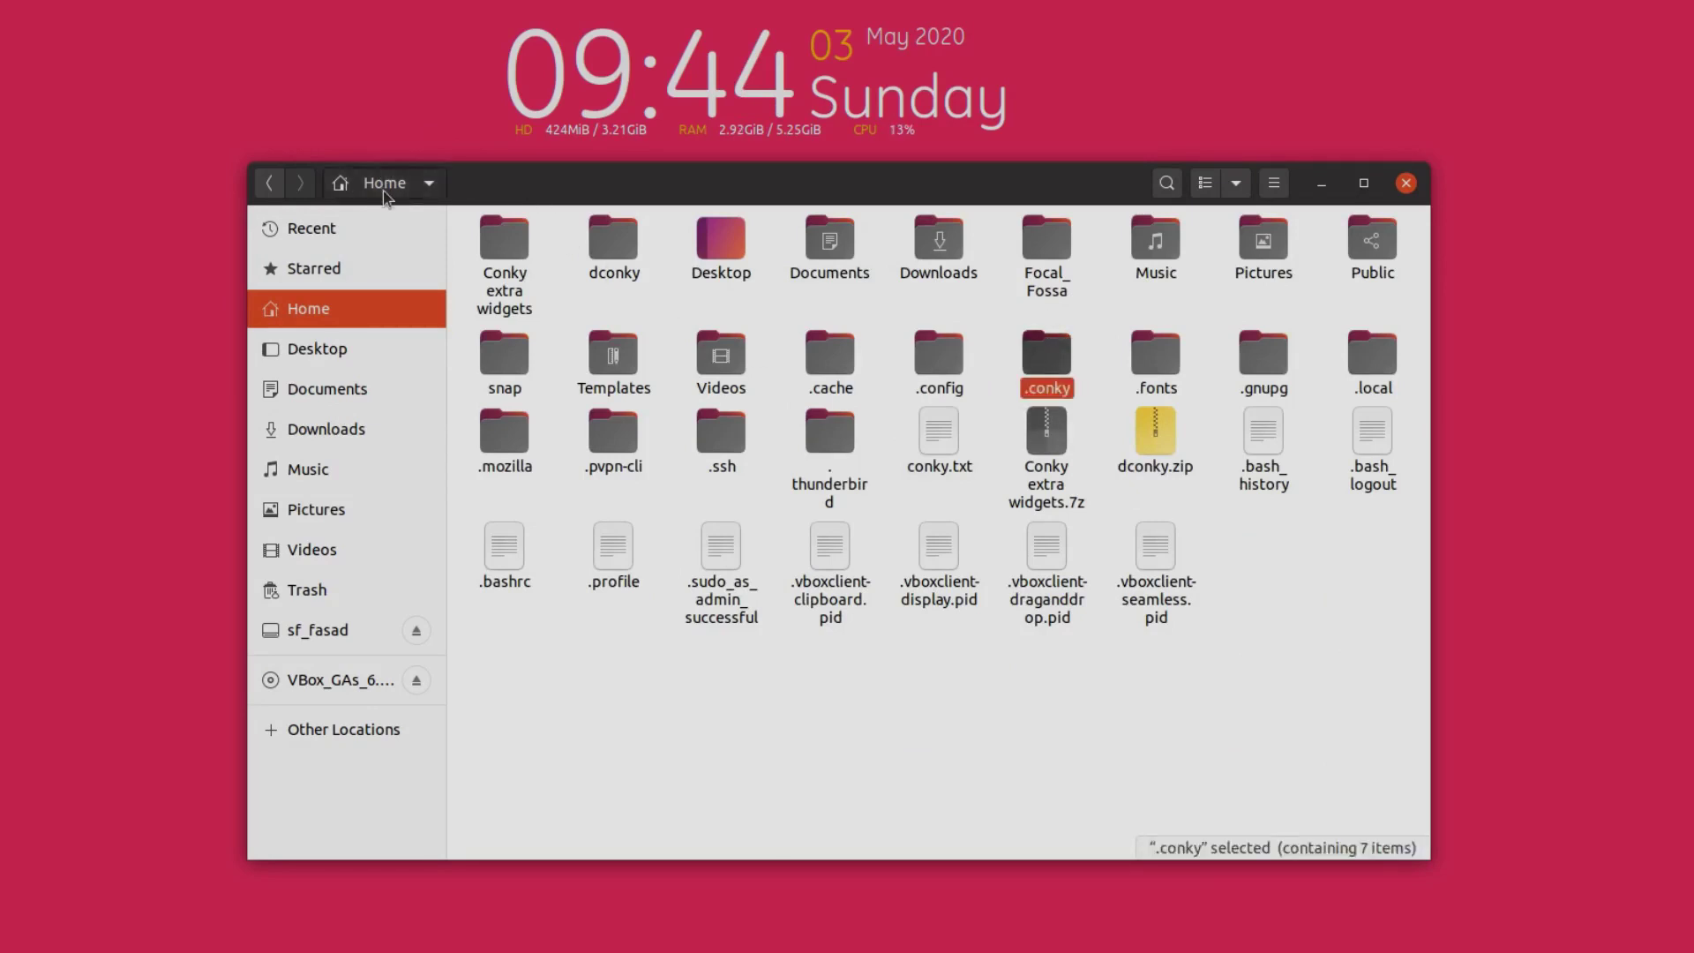
key(Escape)
click(1207, 429)
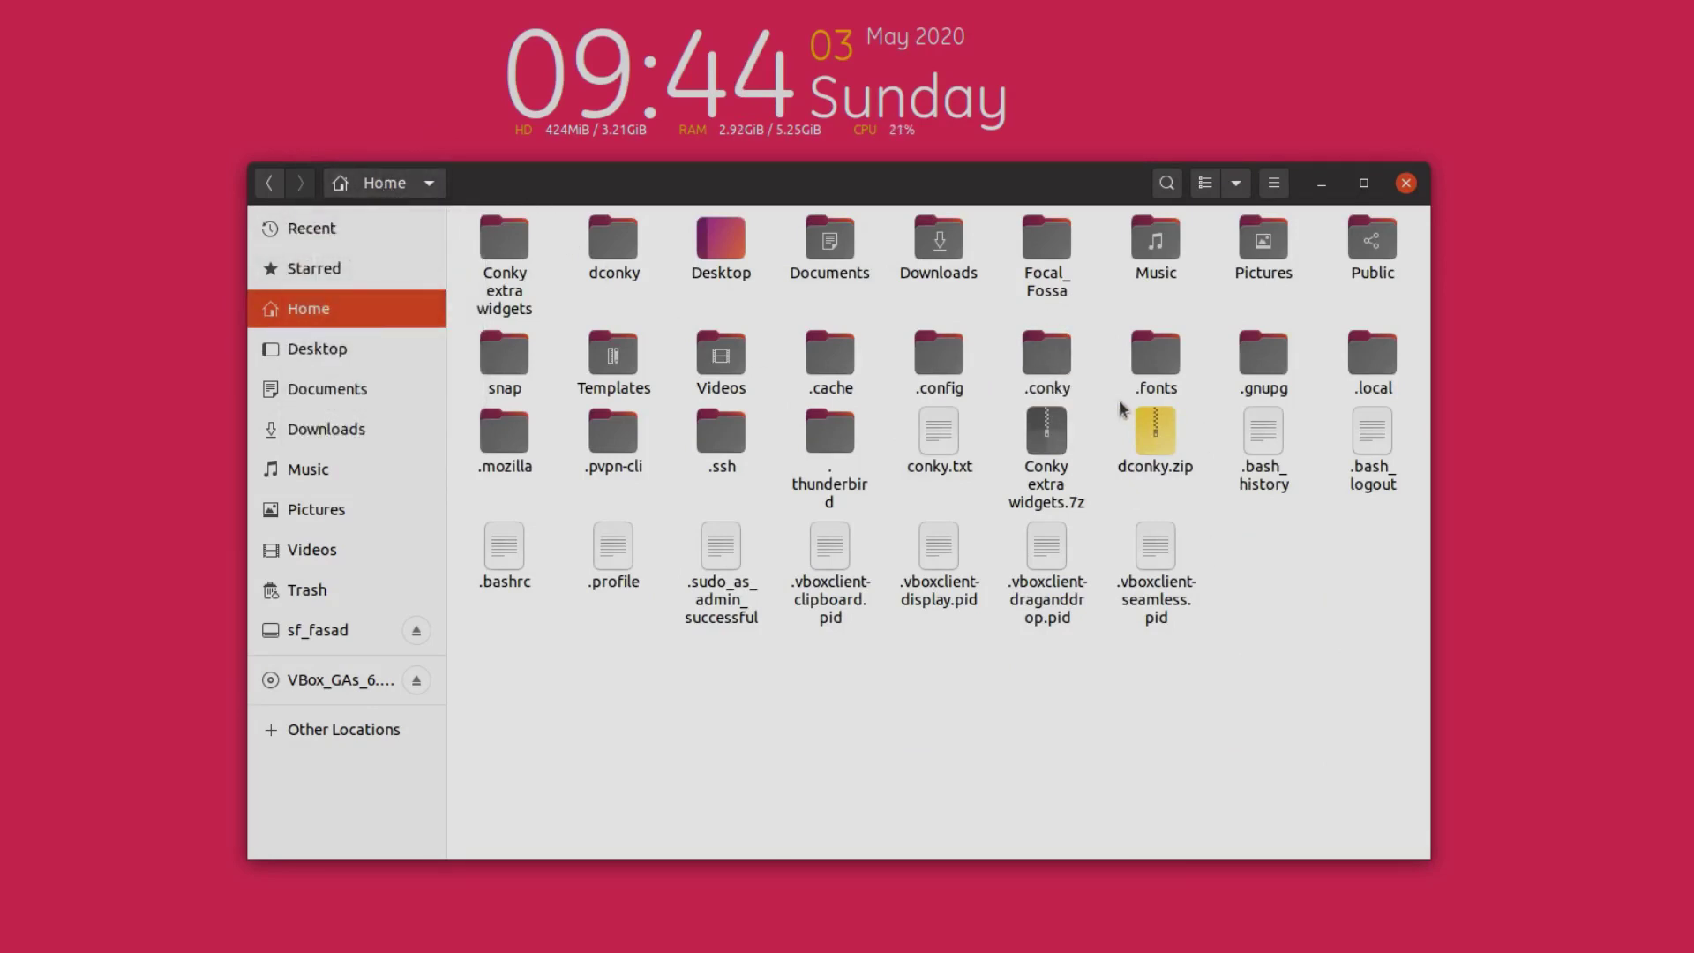
click(1051, 371)
double_click(1051, 366)
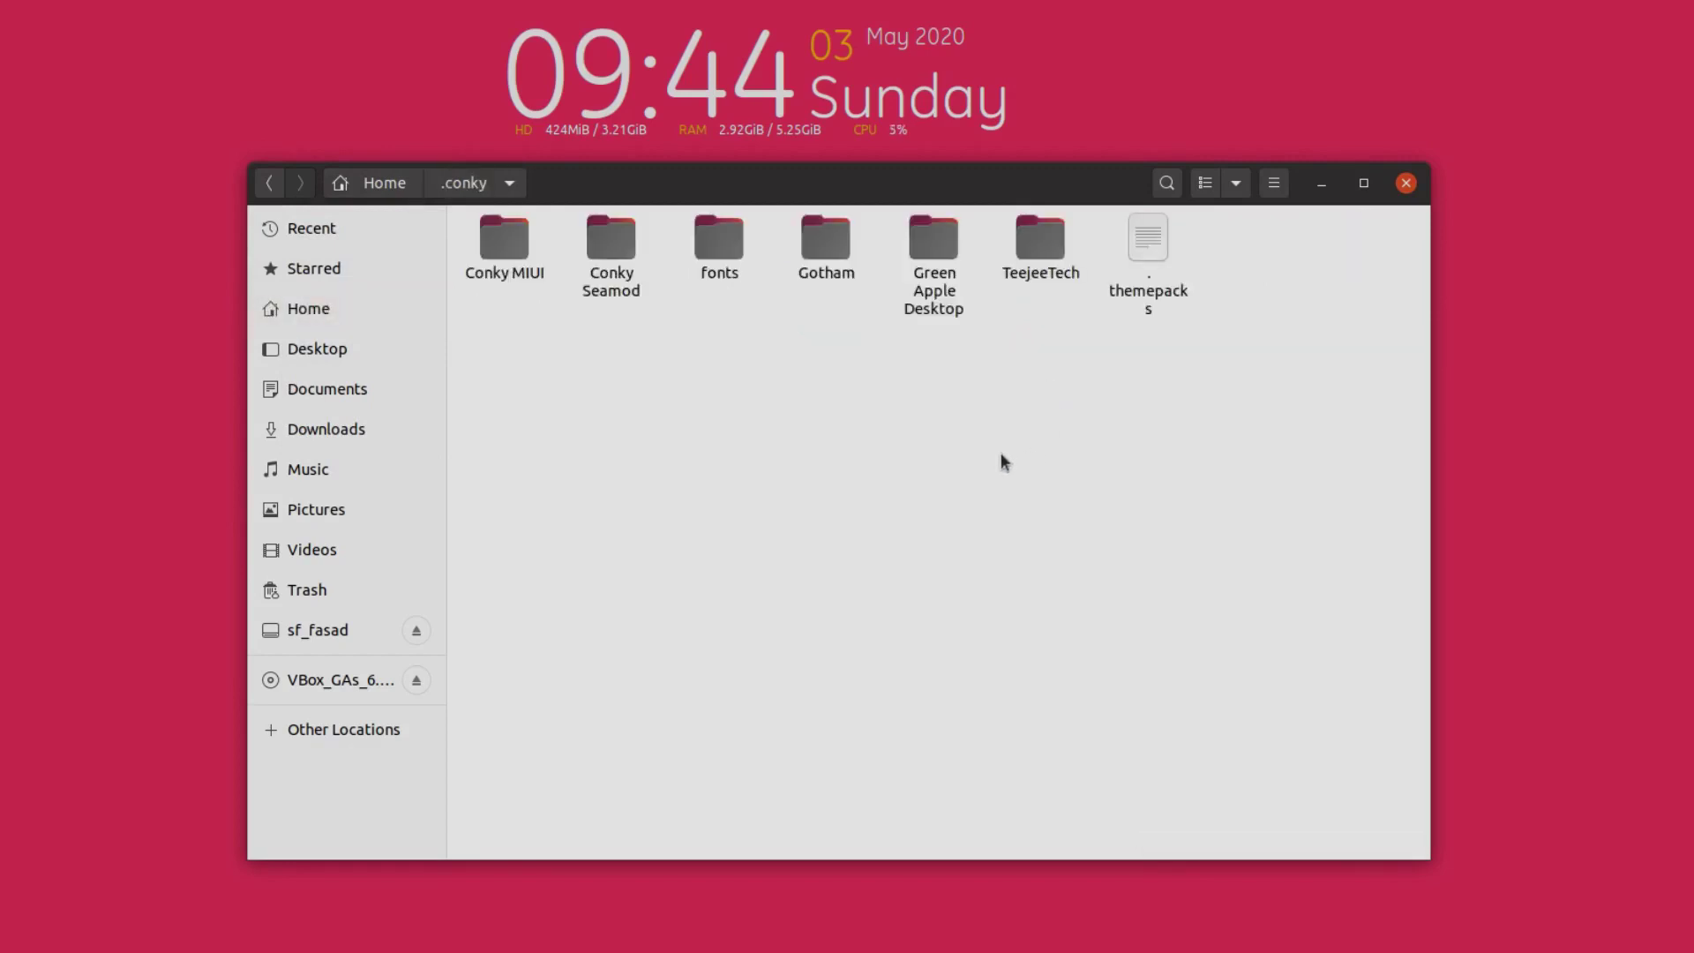
right_click(894, 466)
click(964, 512)
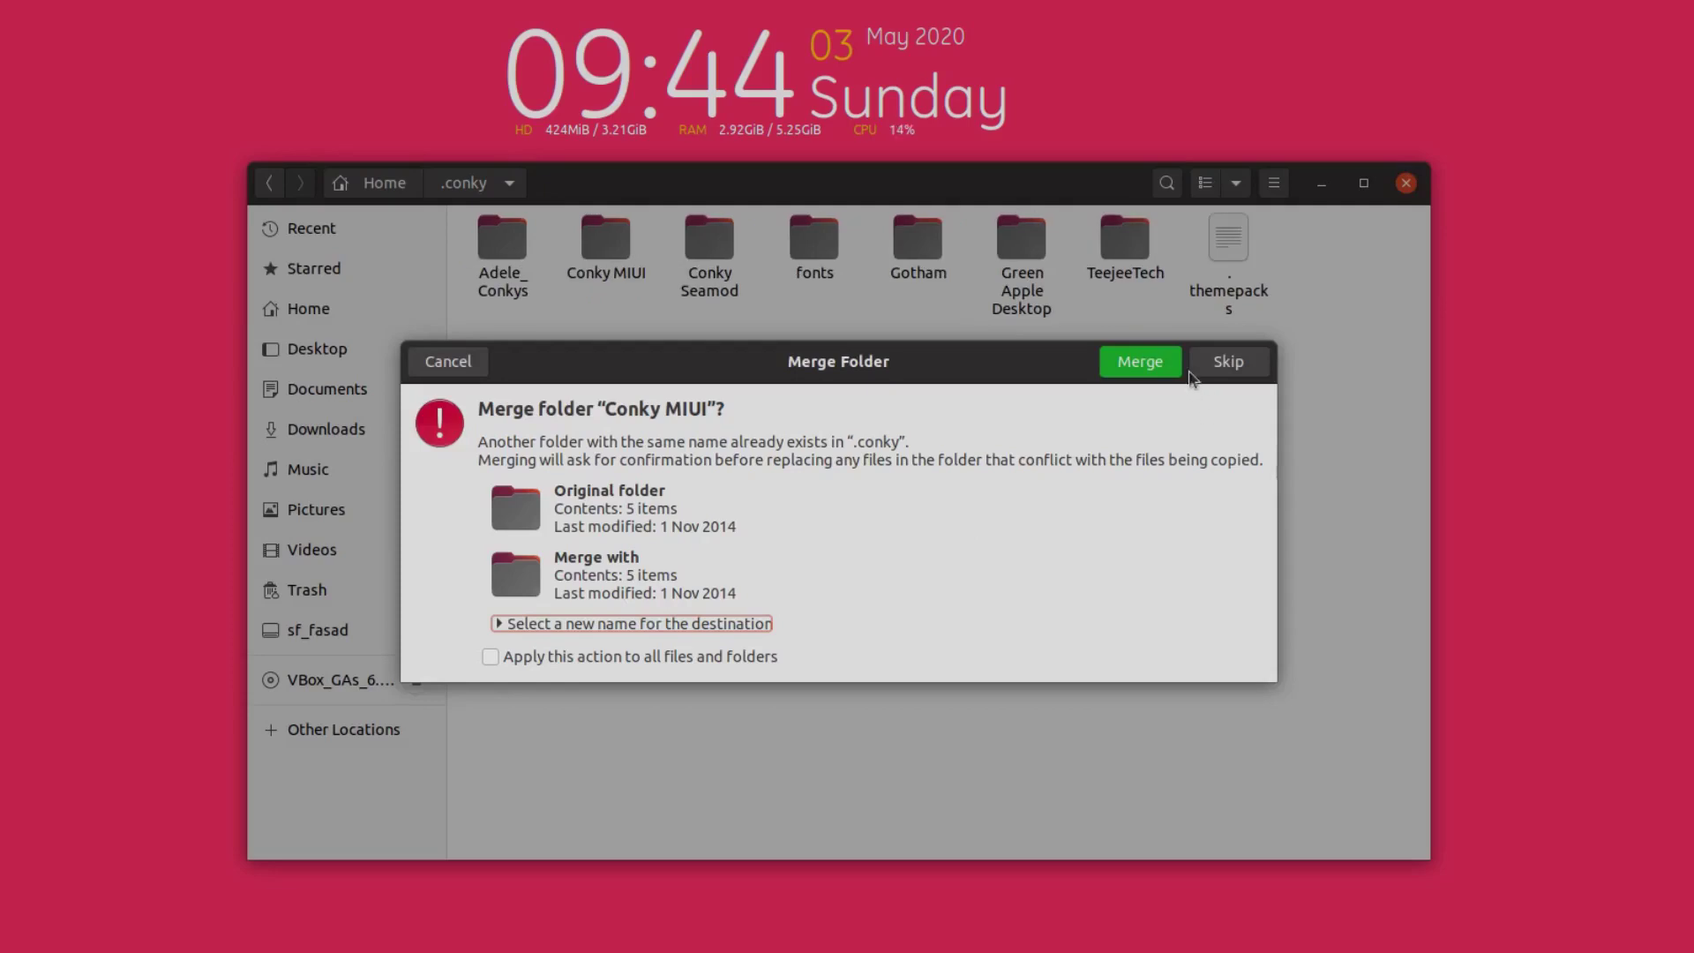
Merge all conflicting folders and replace all conflicting files, then close Files.
click(697, 657)
click(1149, 361)
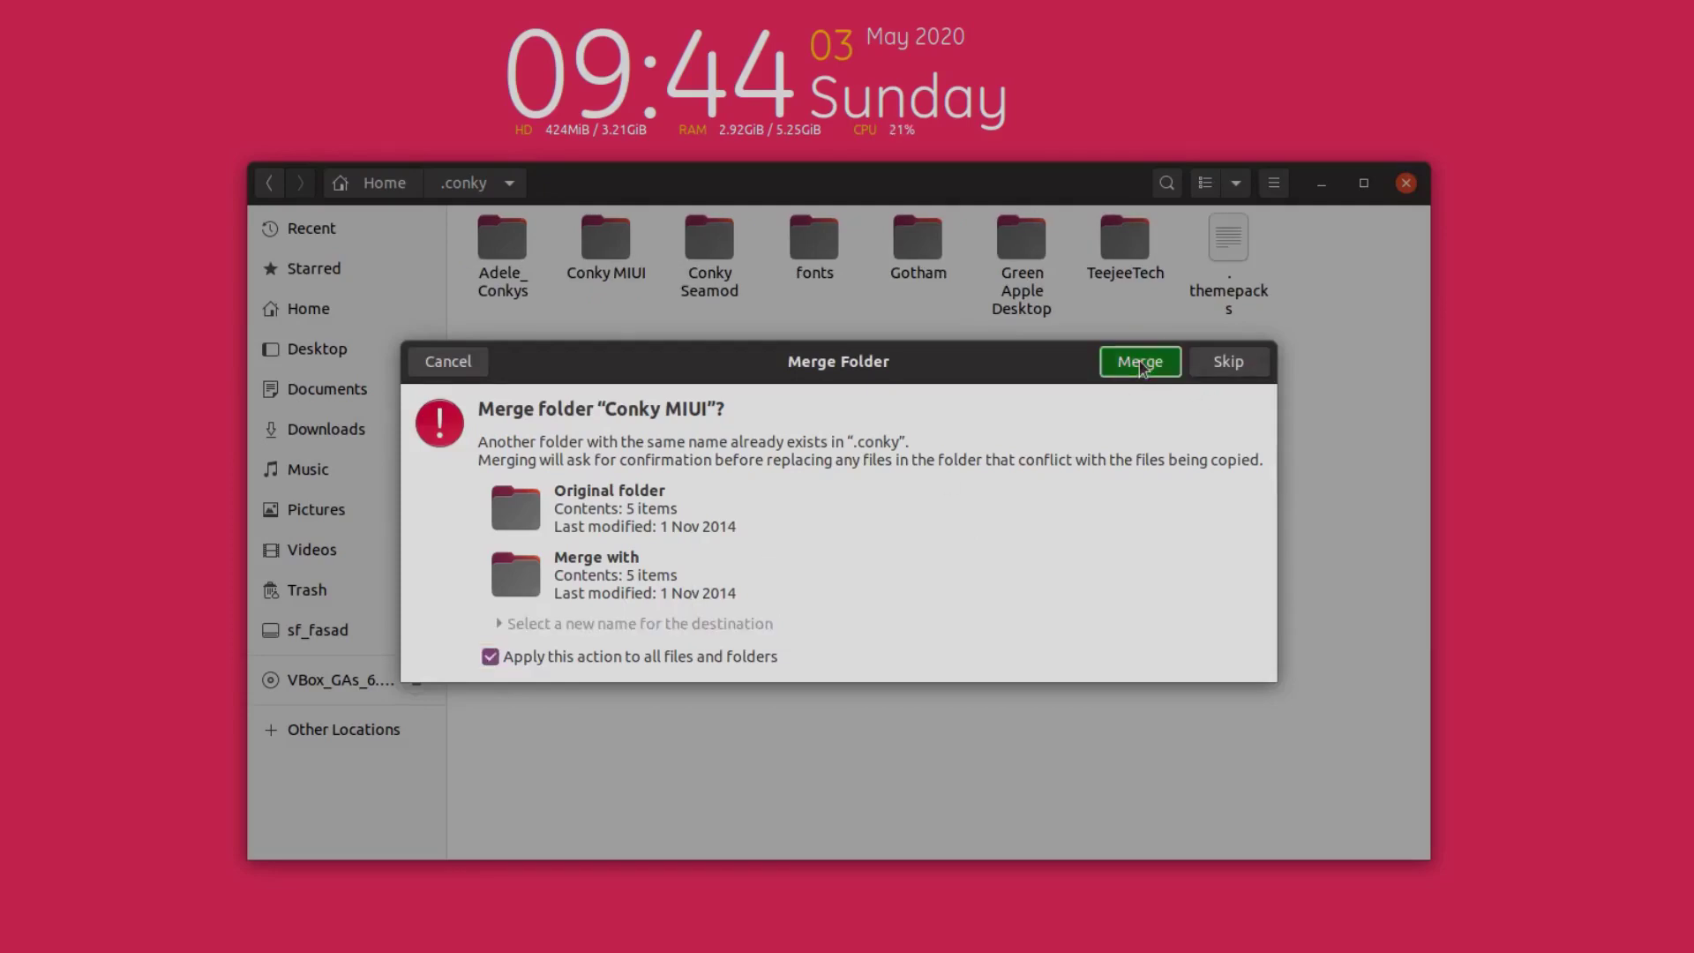
click(704, 660)
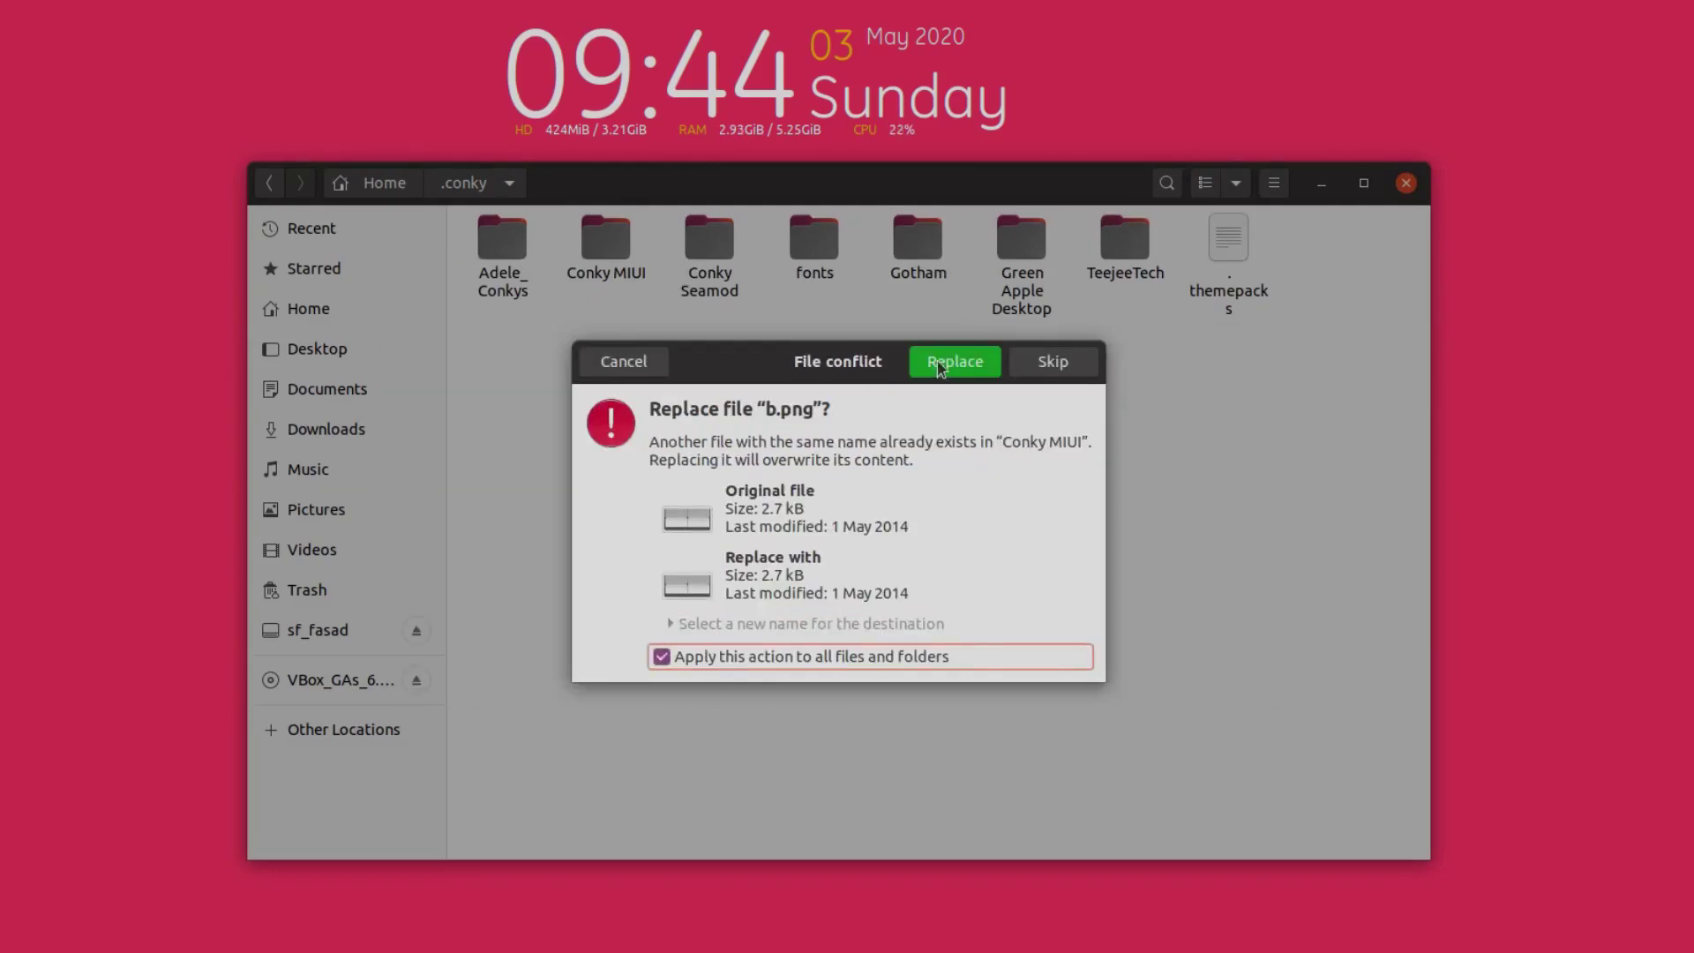
click(937, 362)
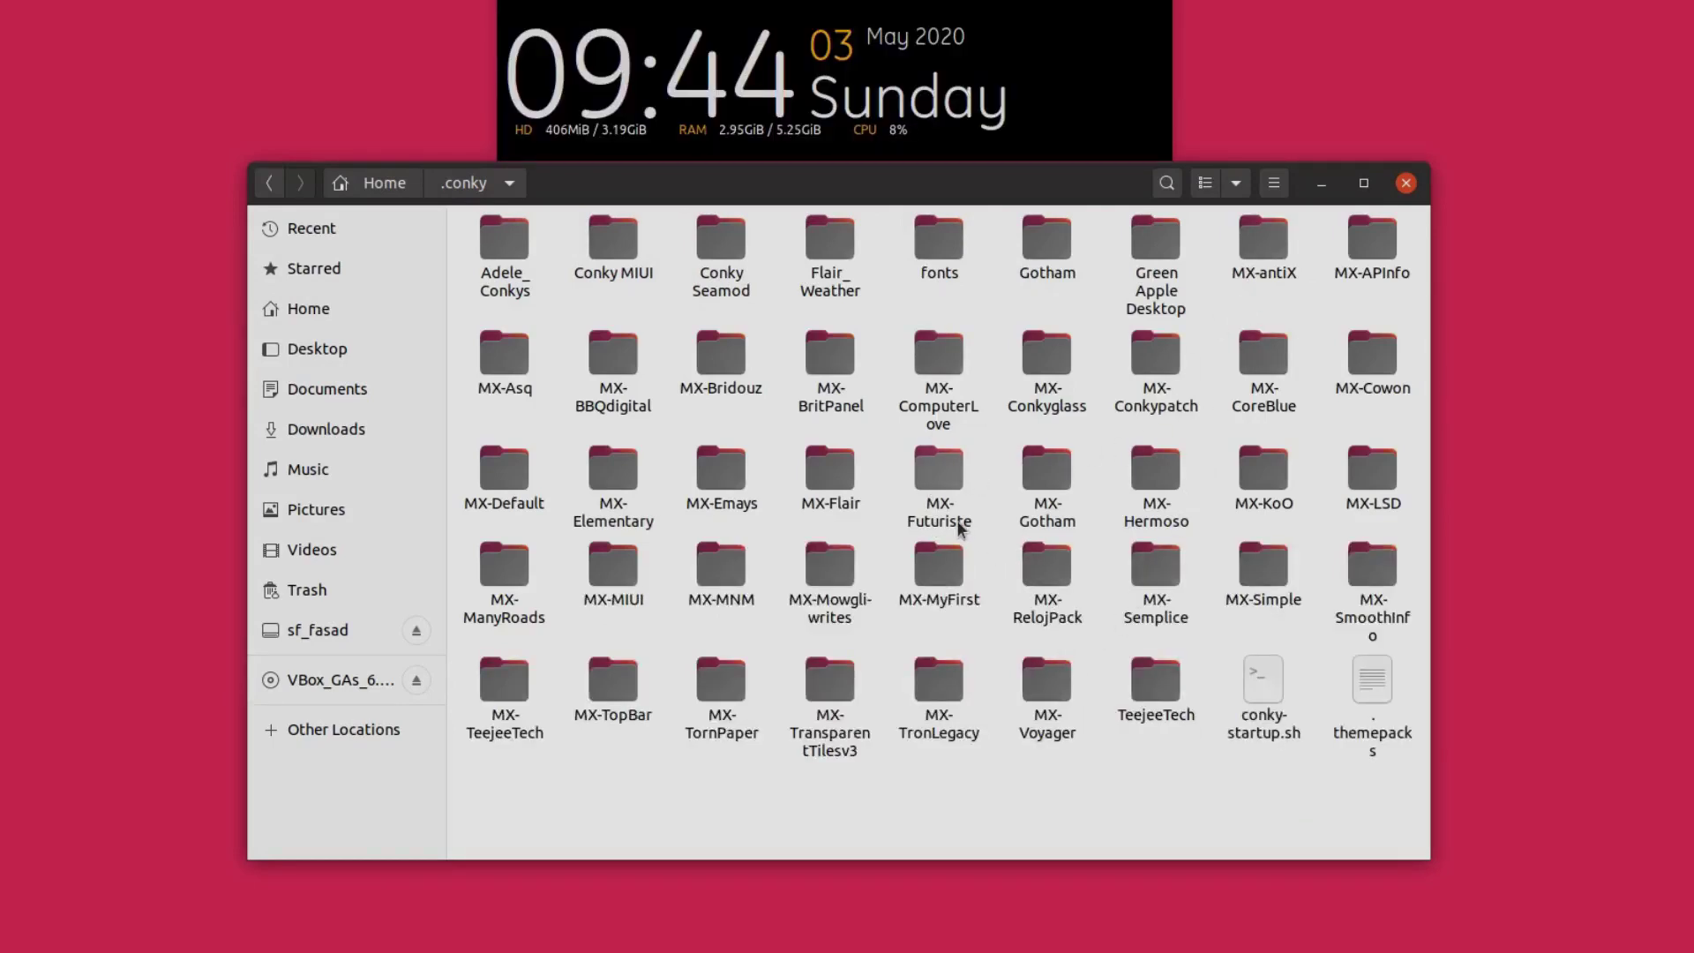
drag(776, 329, 1278, 651)
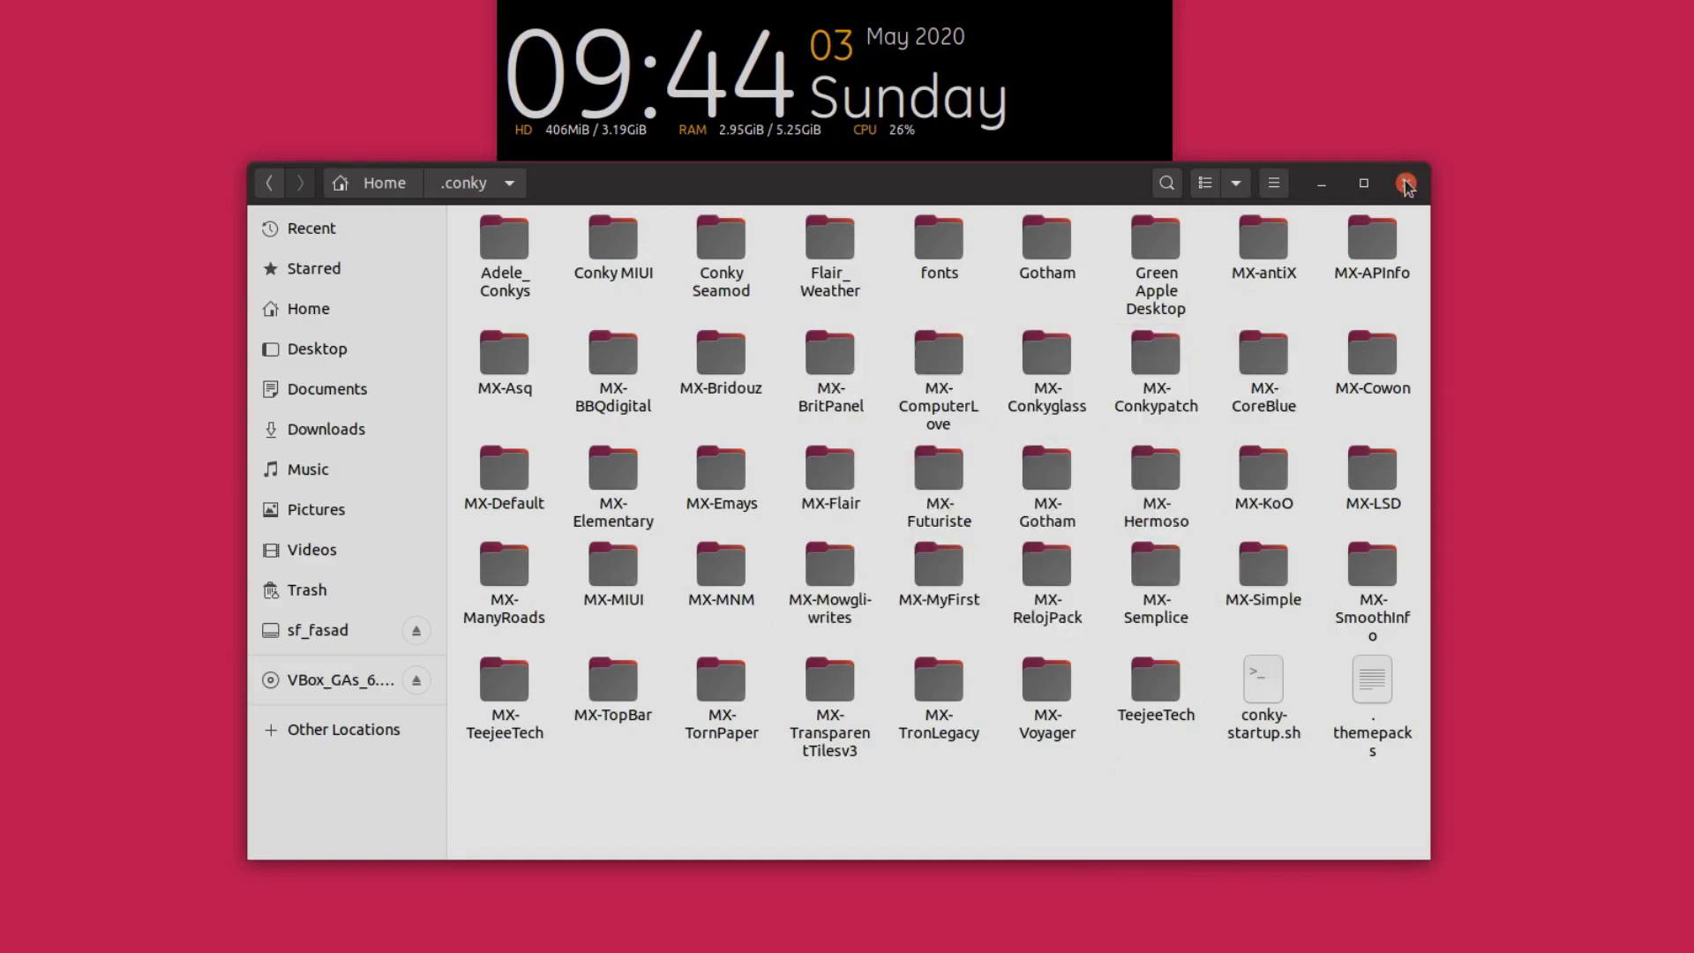
click(1406, 185)
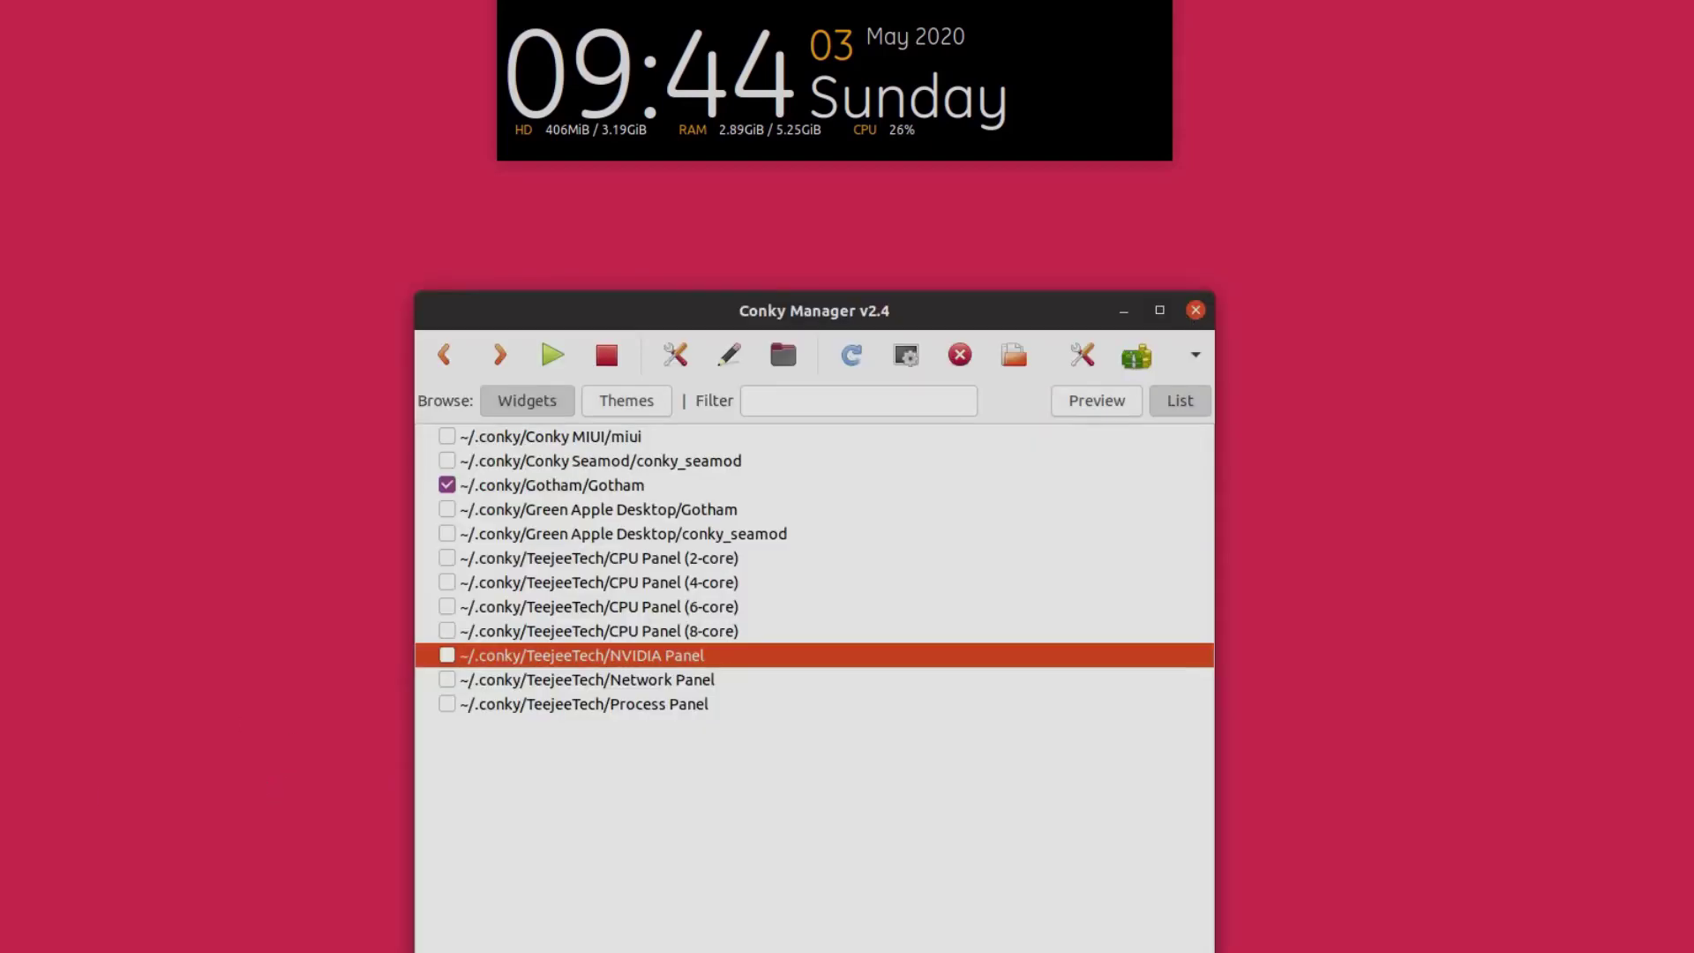
Pin Conky Manager to favourites, disable Gotham, and enable ~/.conky/MX-LSD/lsd2/conkyrc.
right_click(27, 811)
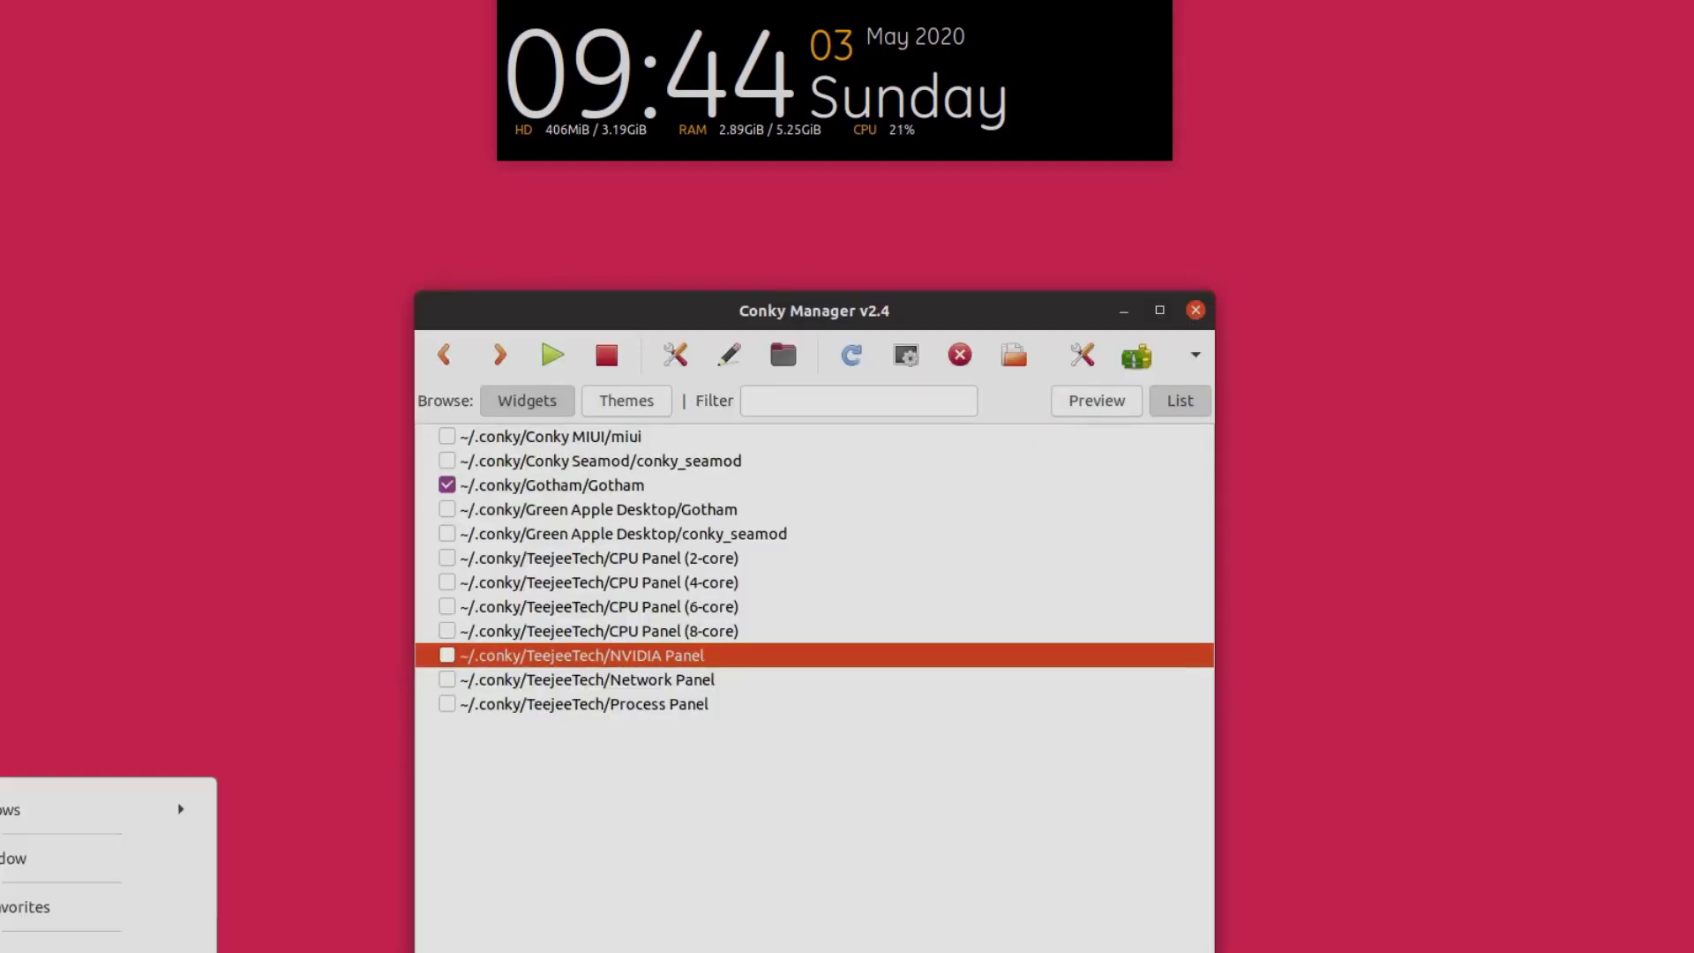
click(89, 906)
click(26, 811)
click(26, 810)
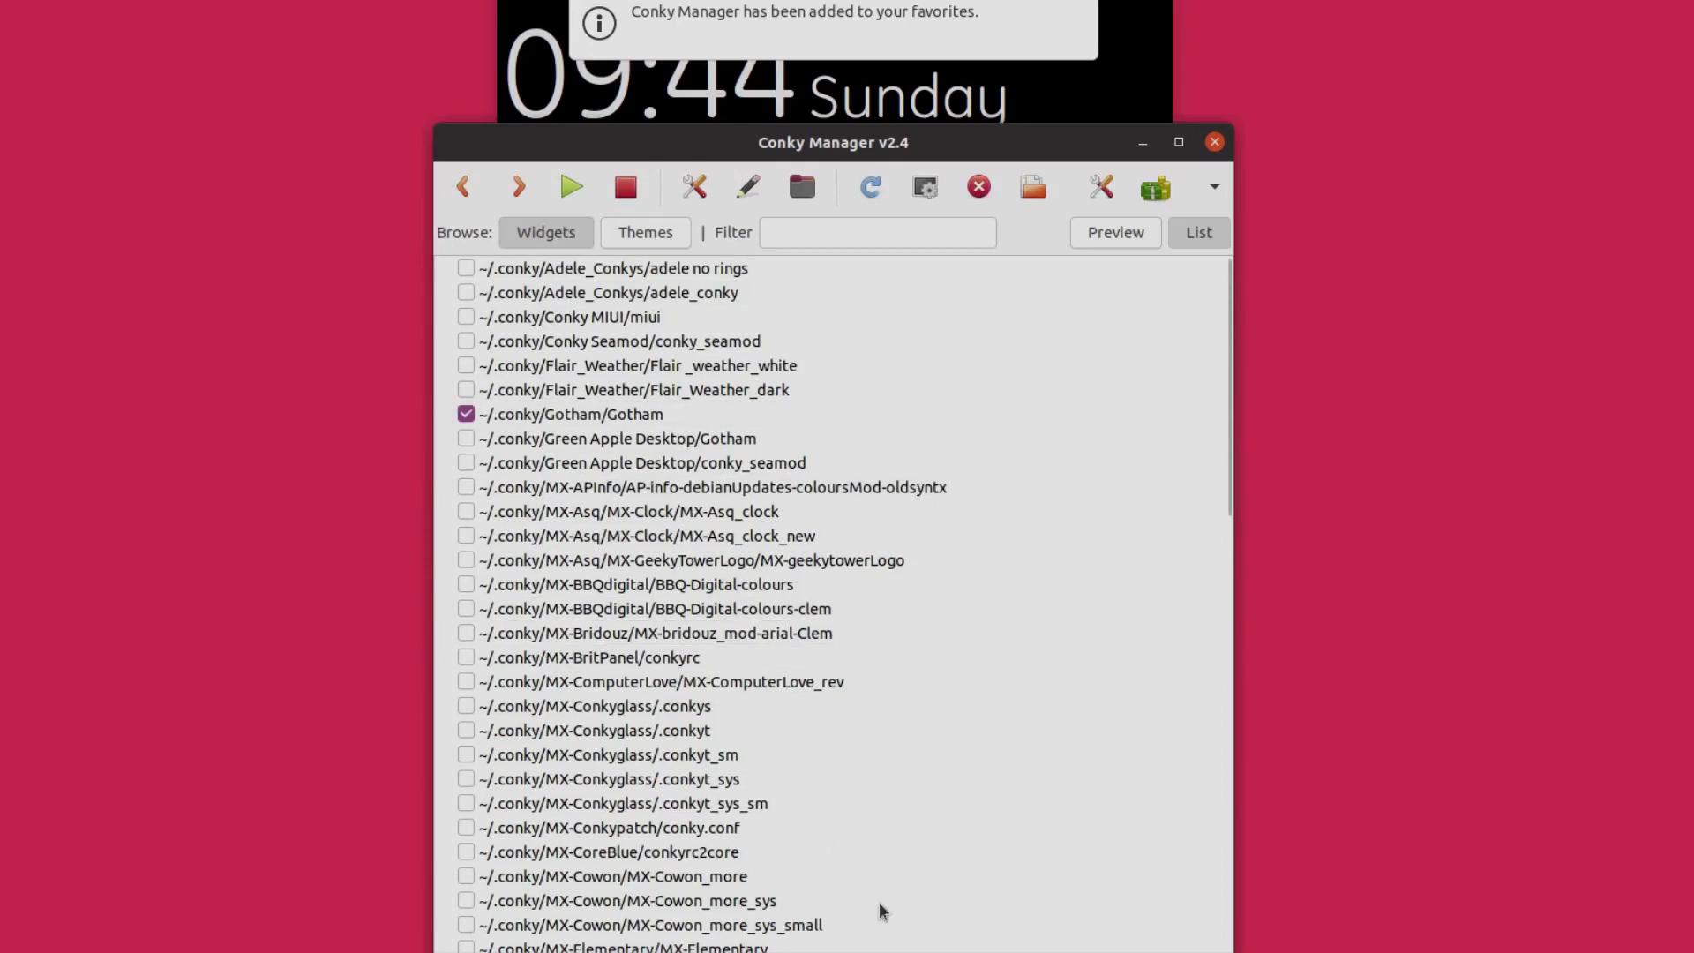
click(461, 414)
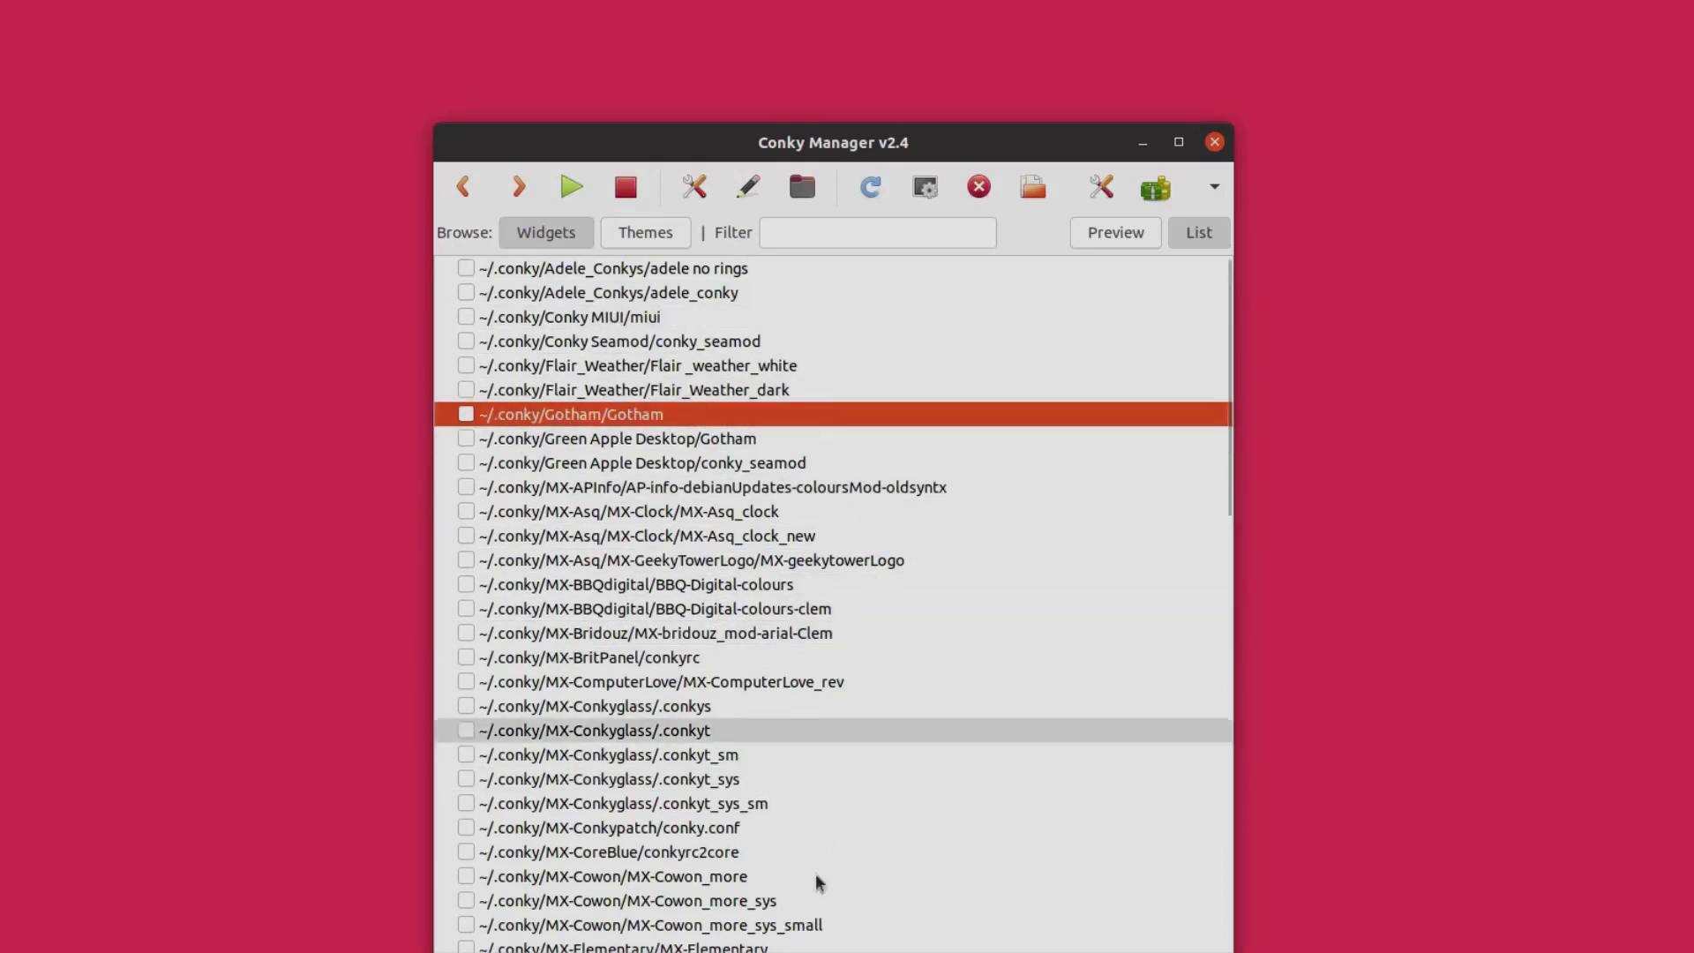
scroll(574, 891, down, 8)
click(467, 520)
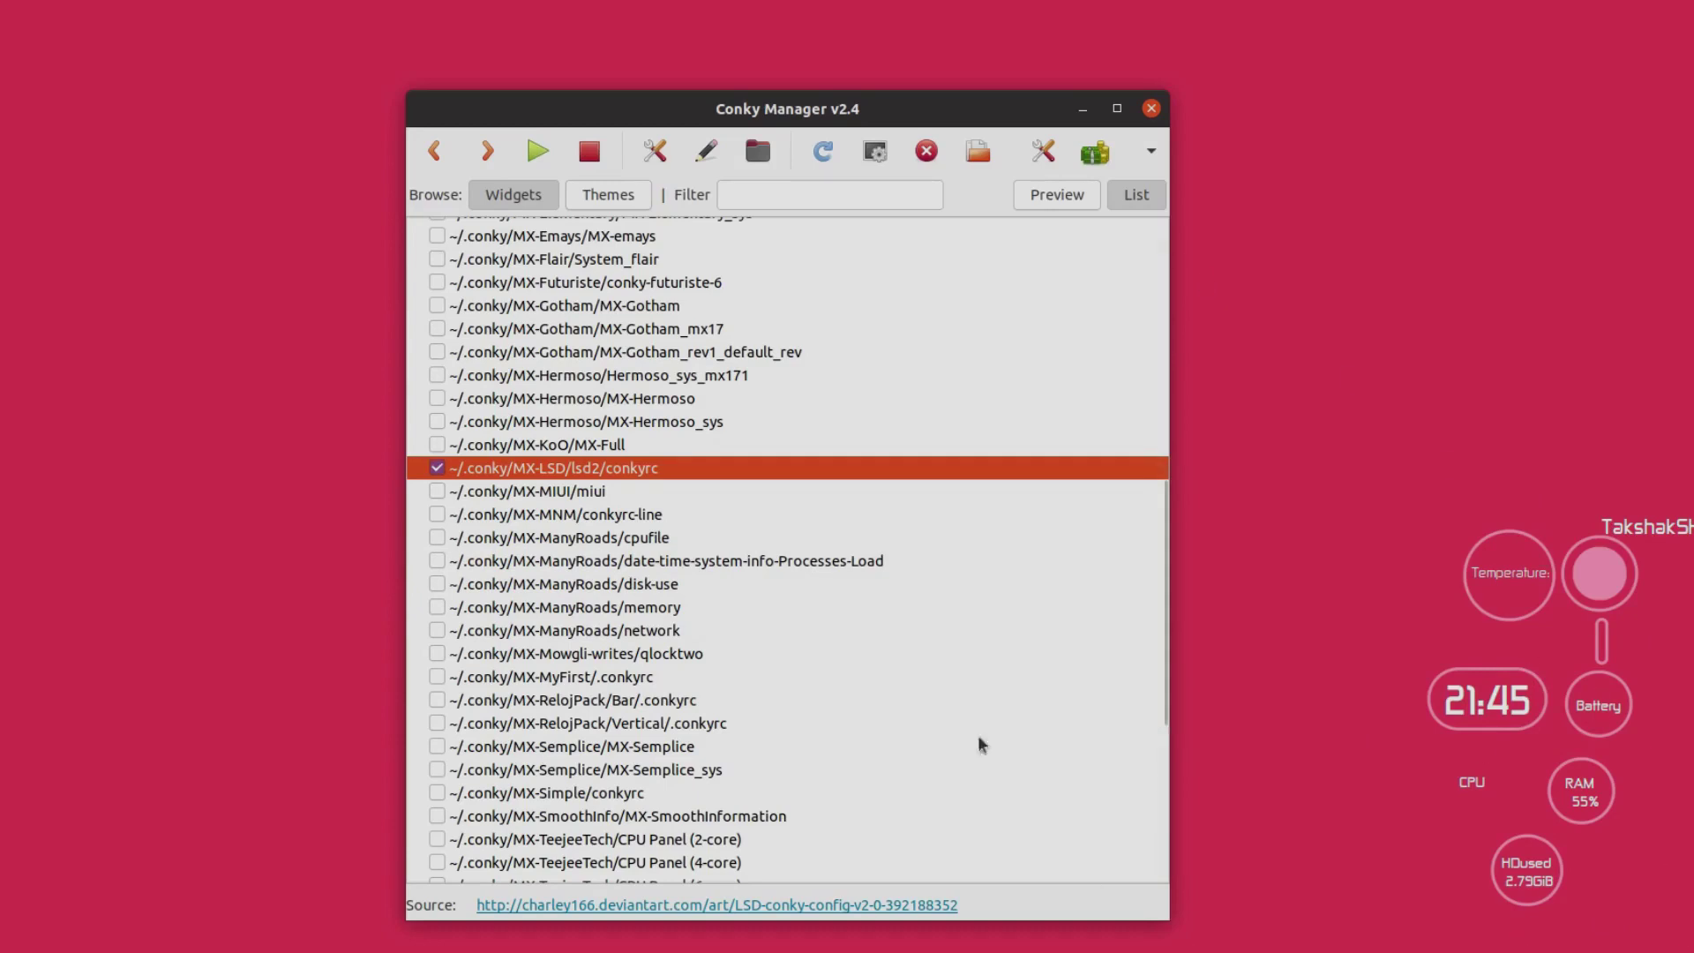
click(760, 153)
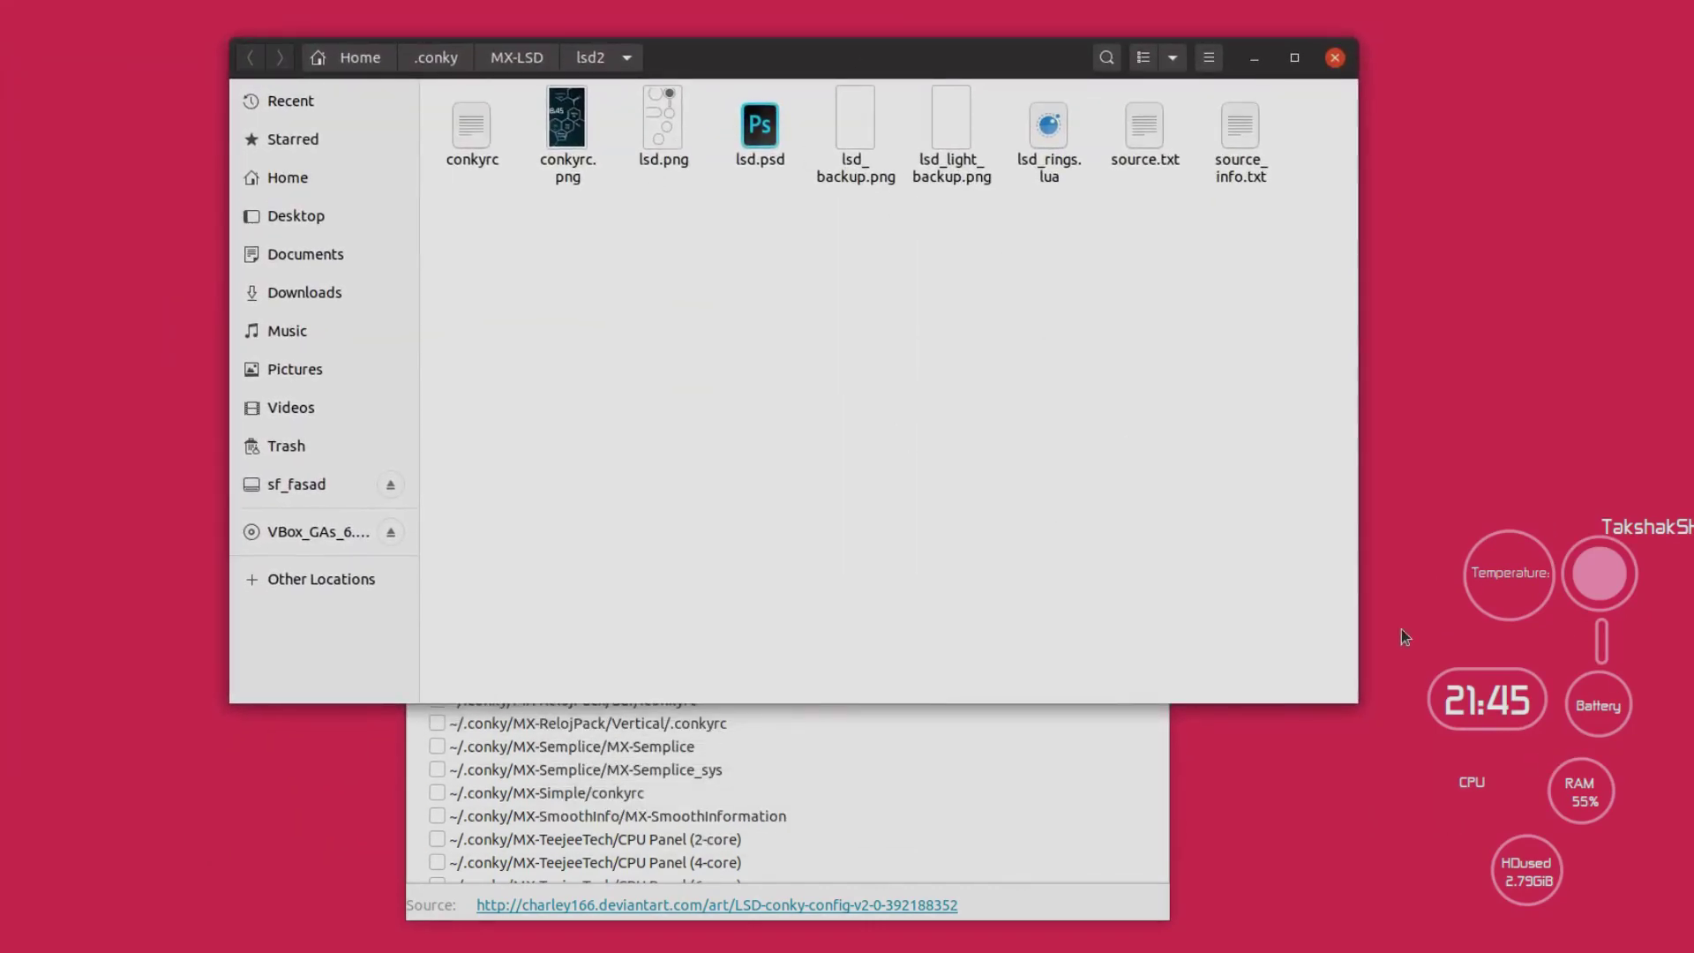
click(557, 125)
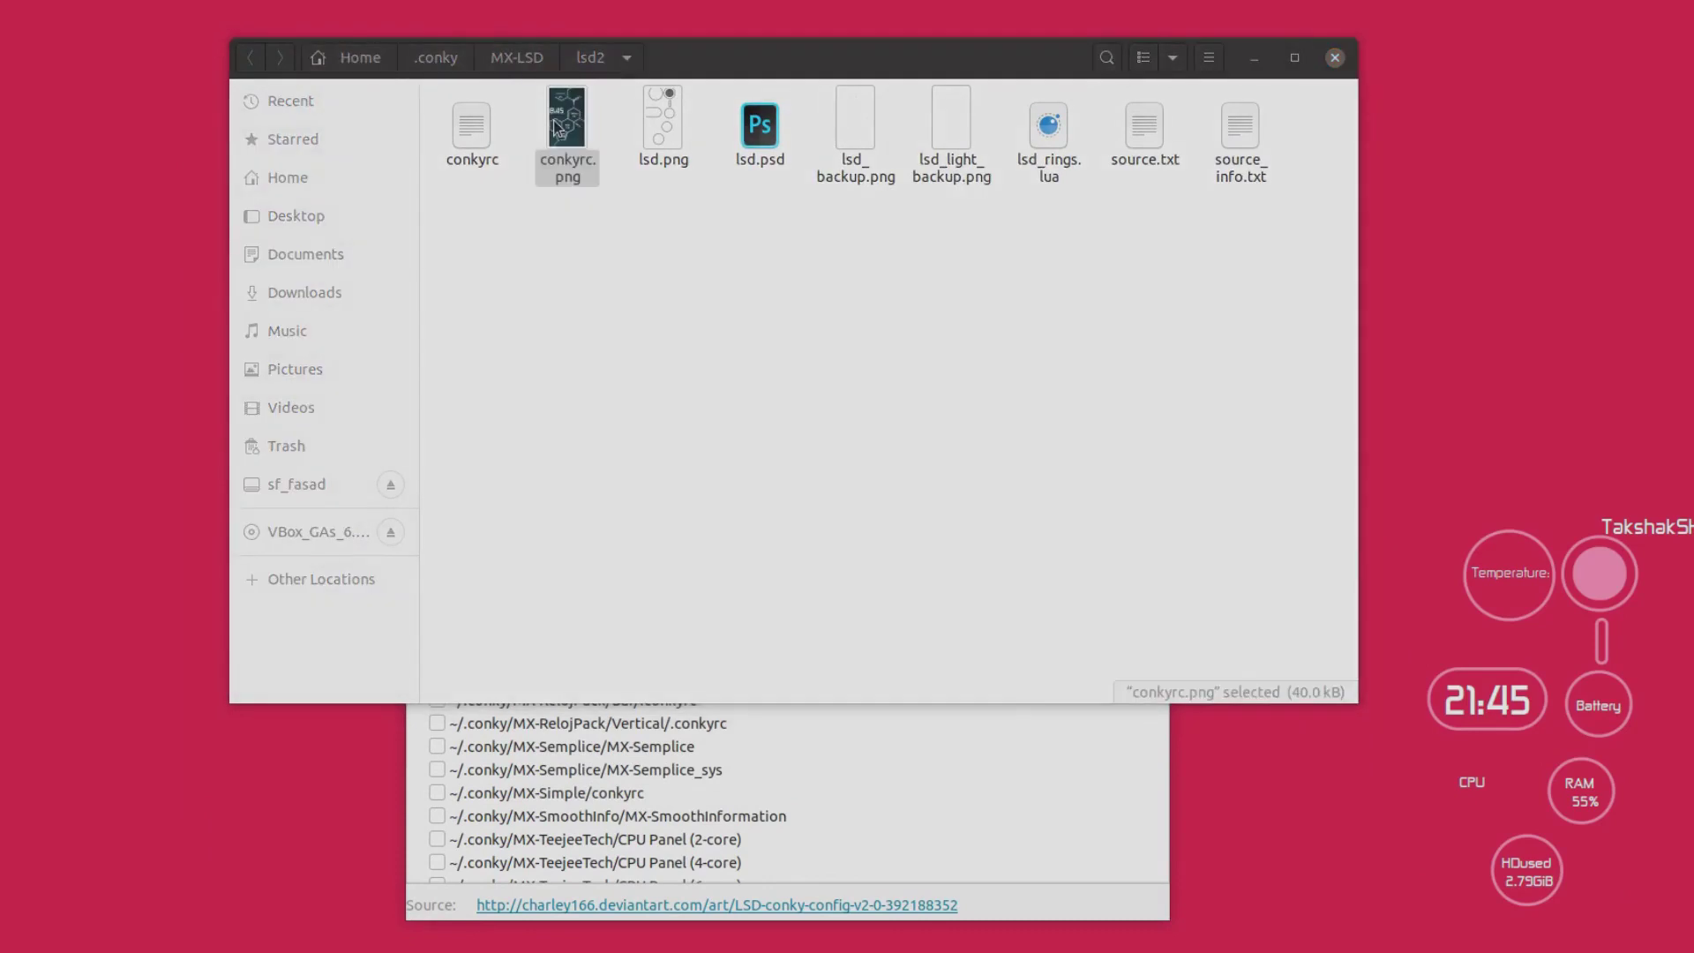
double_click(558, 125)
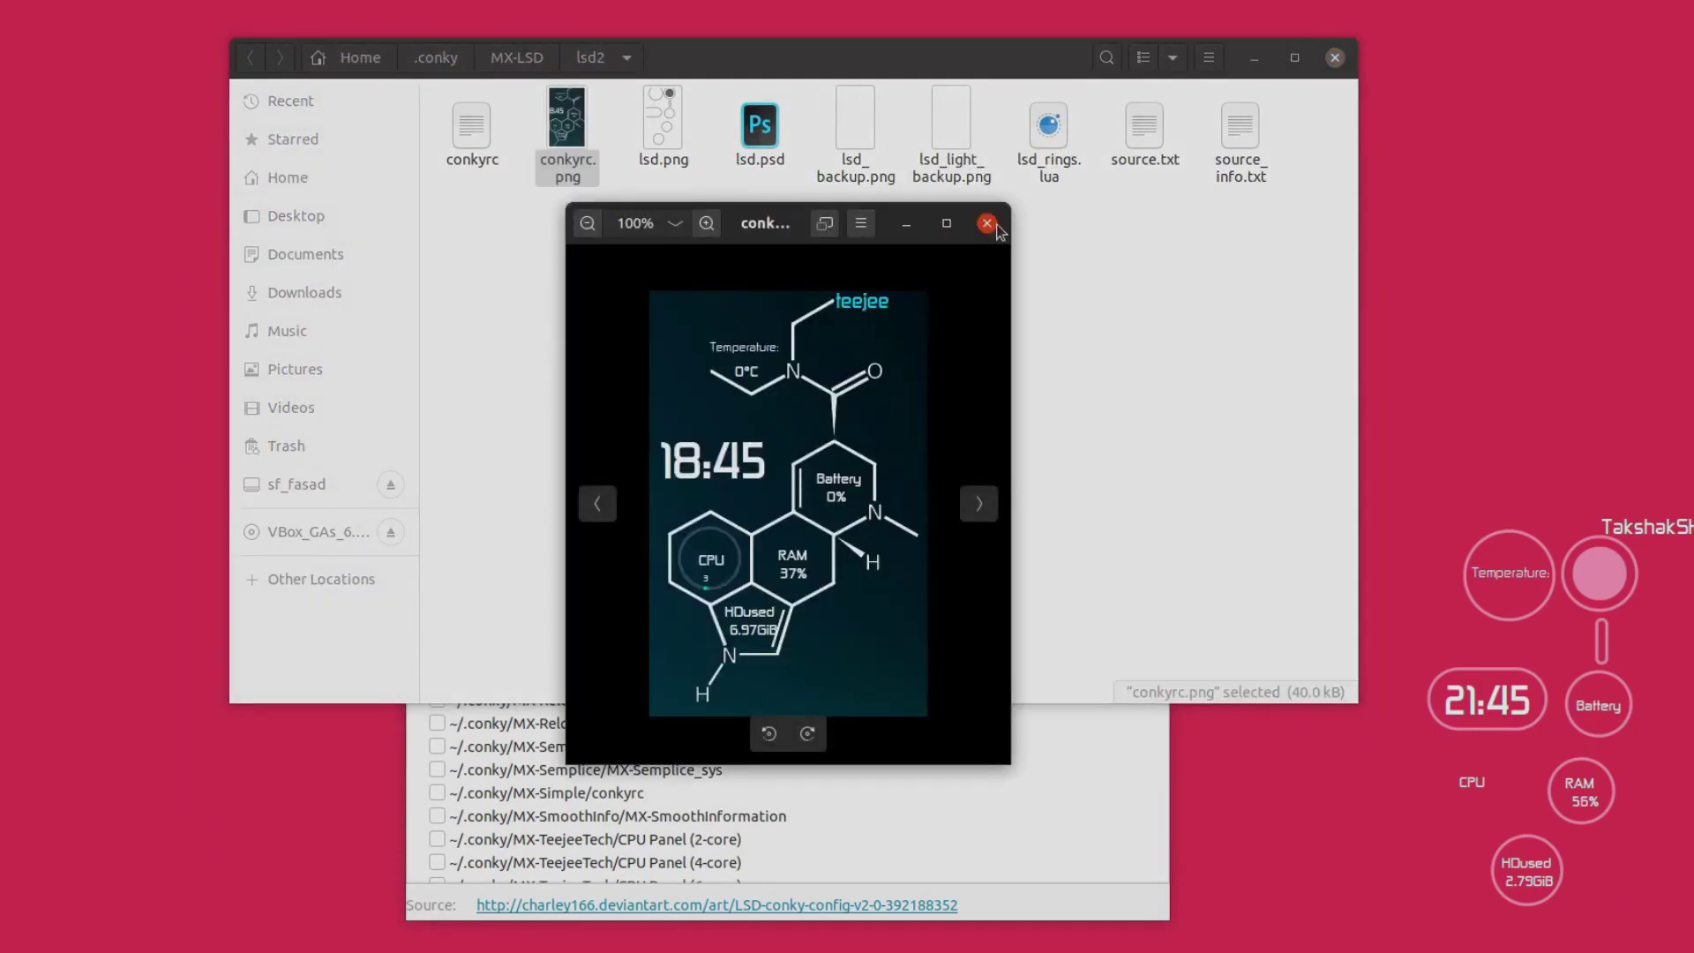
click(988, 223)
click(854, 302)
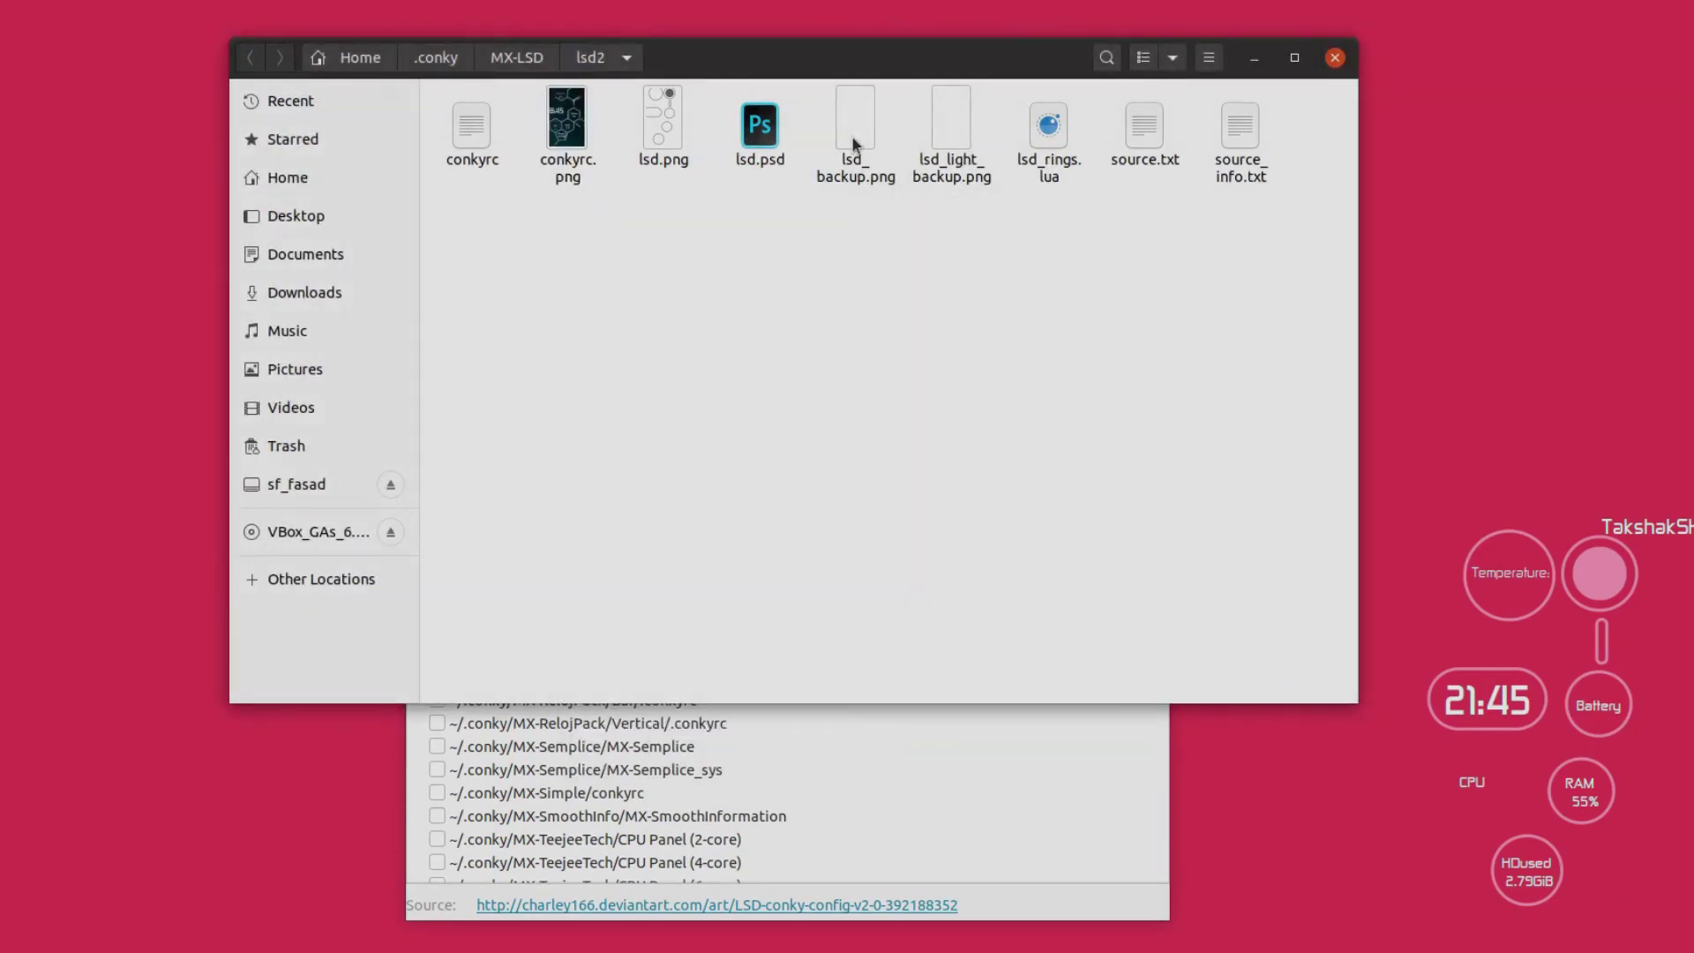
click(662, 124)
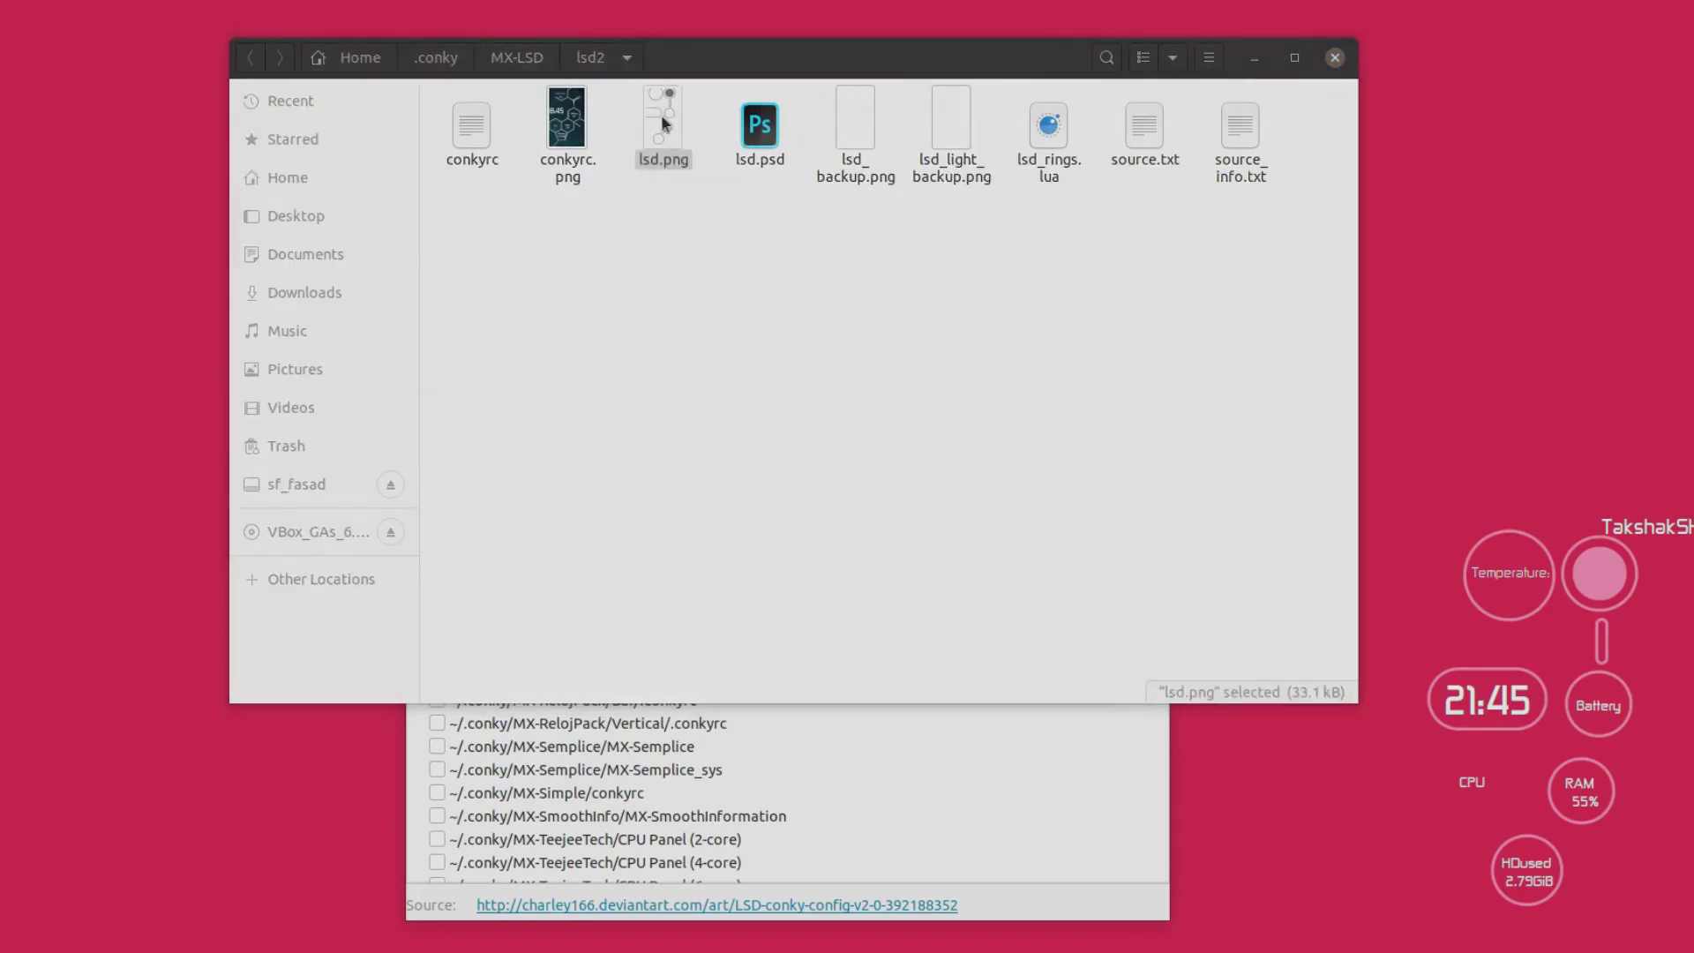
double_click(662, 123)
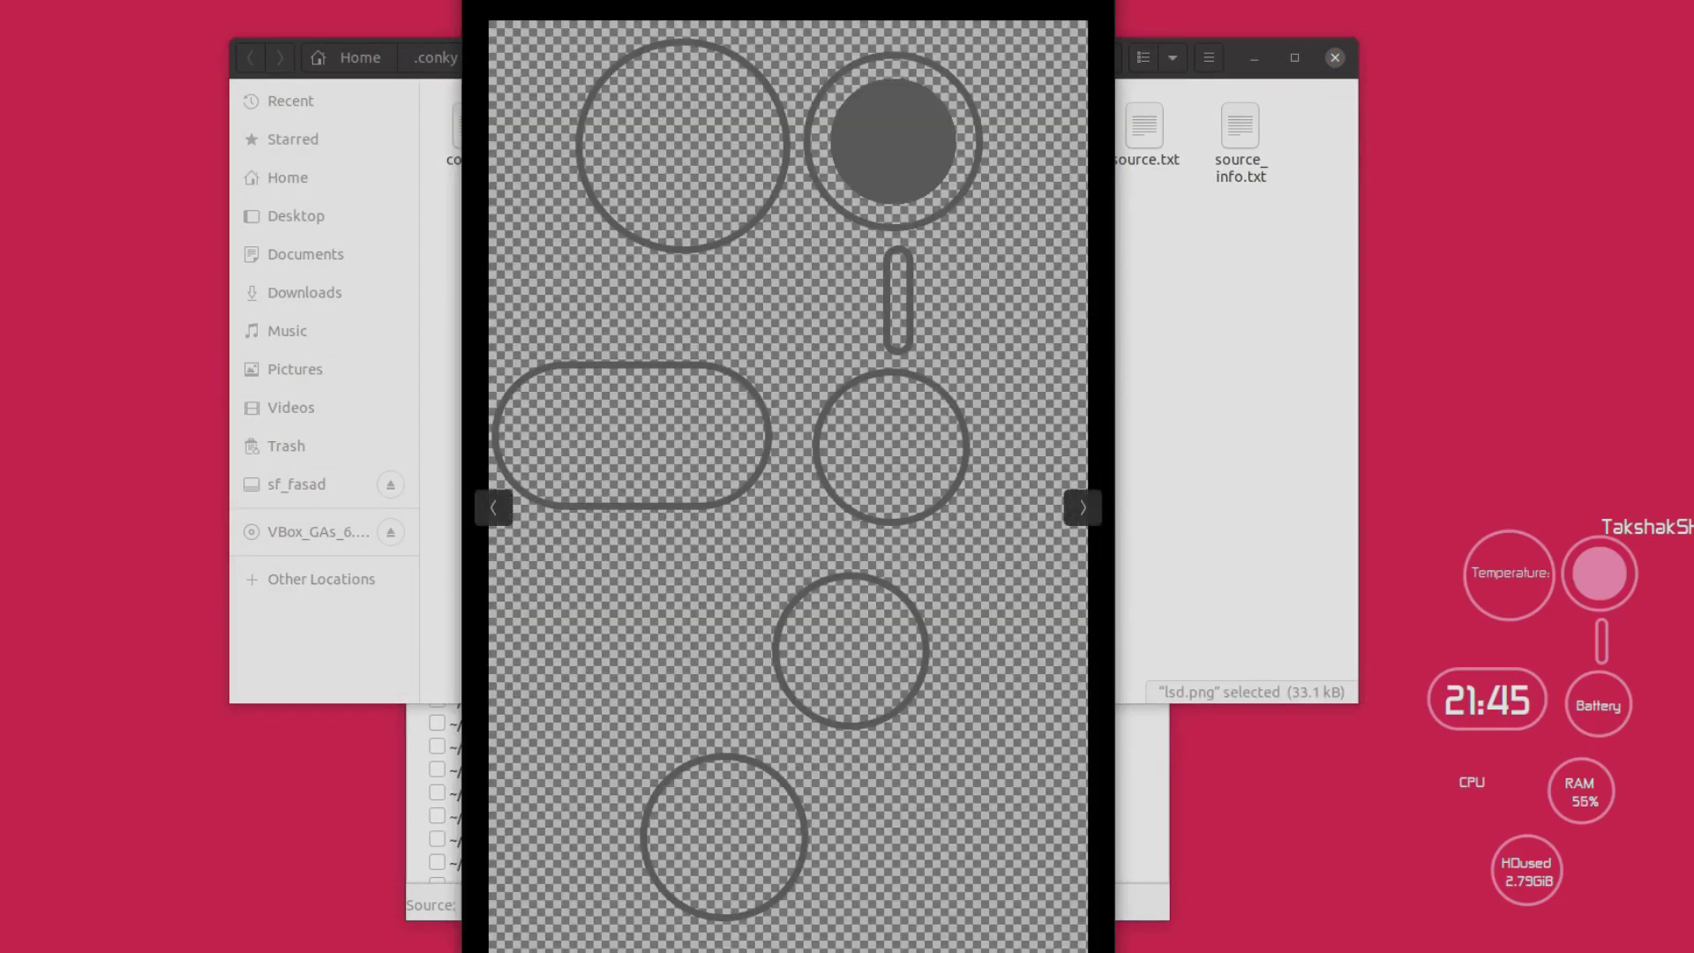
key(Escape)
click(865, 177)
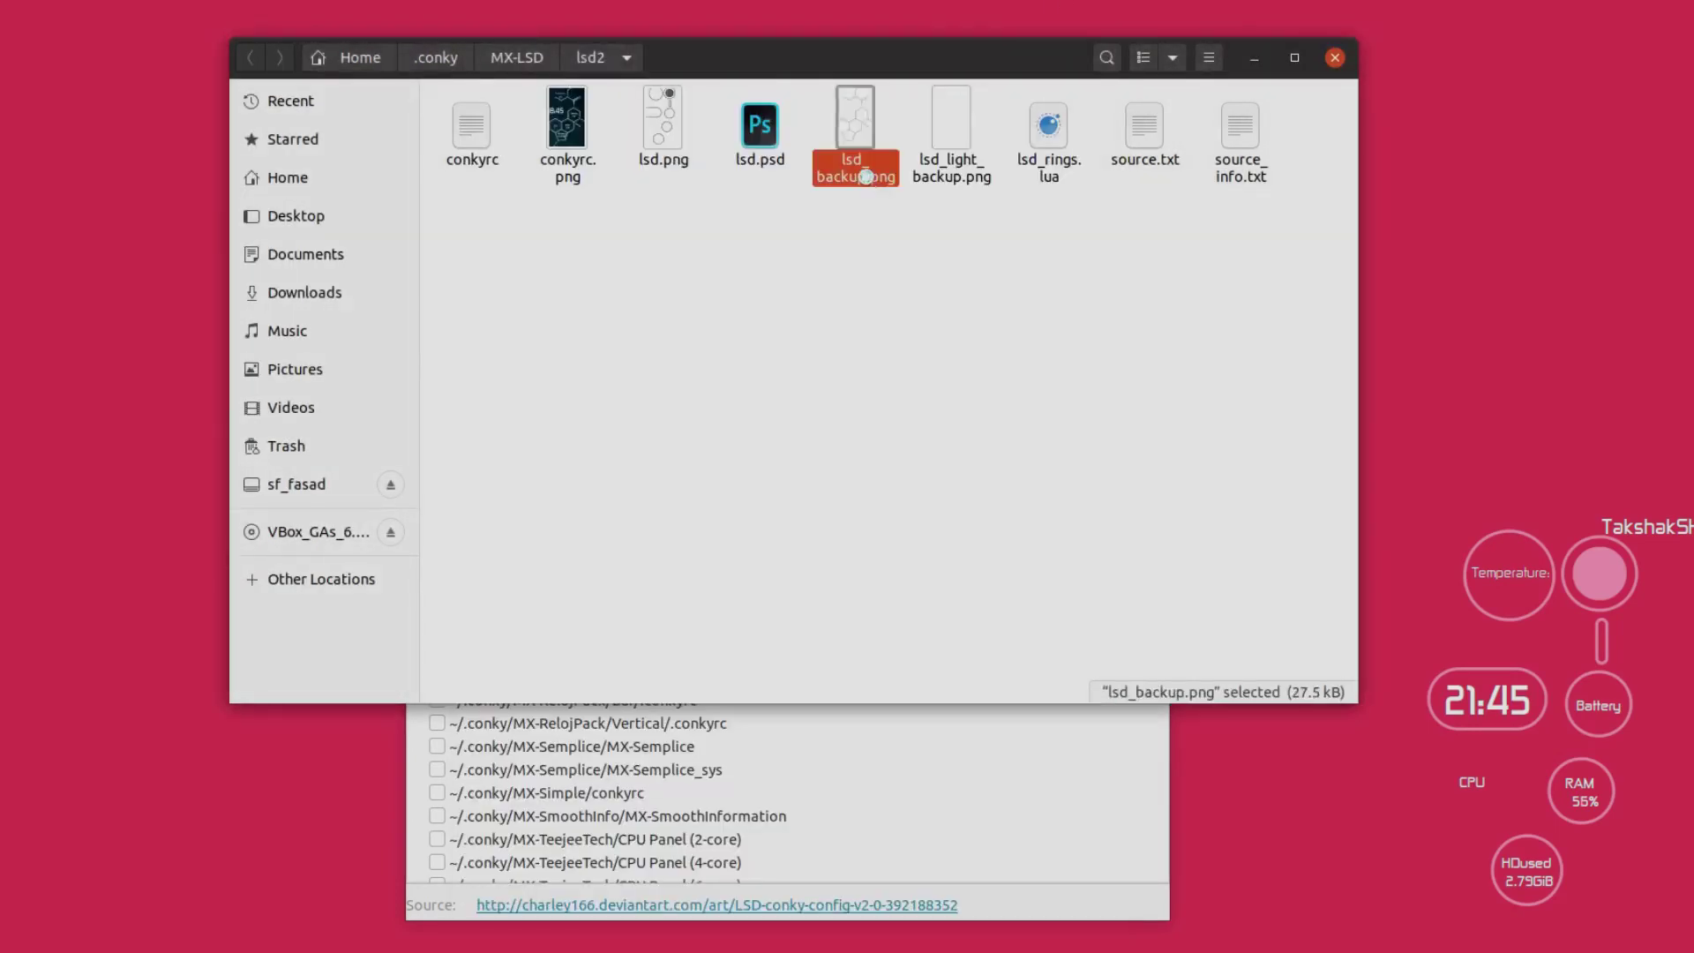
key(space)
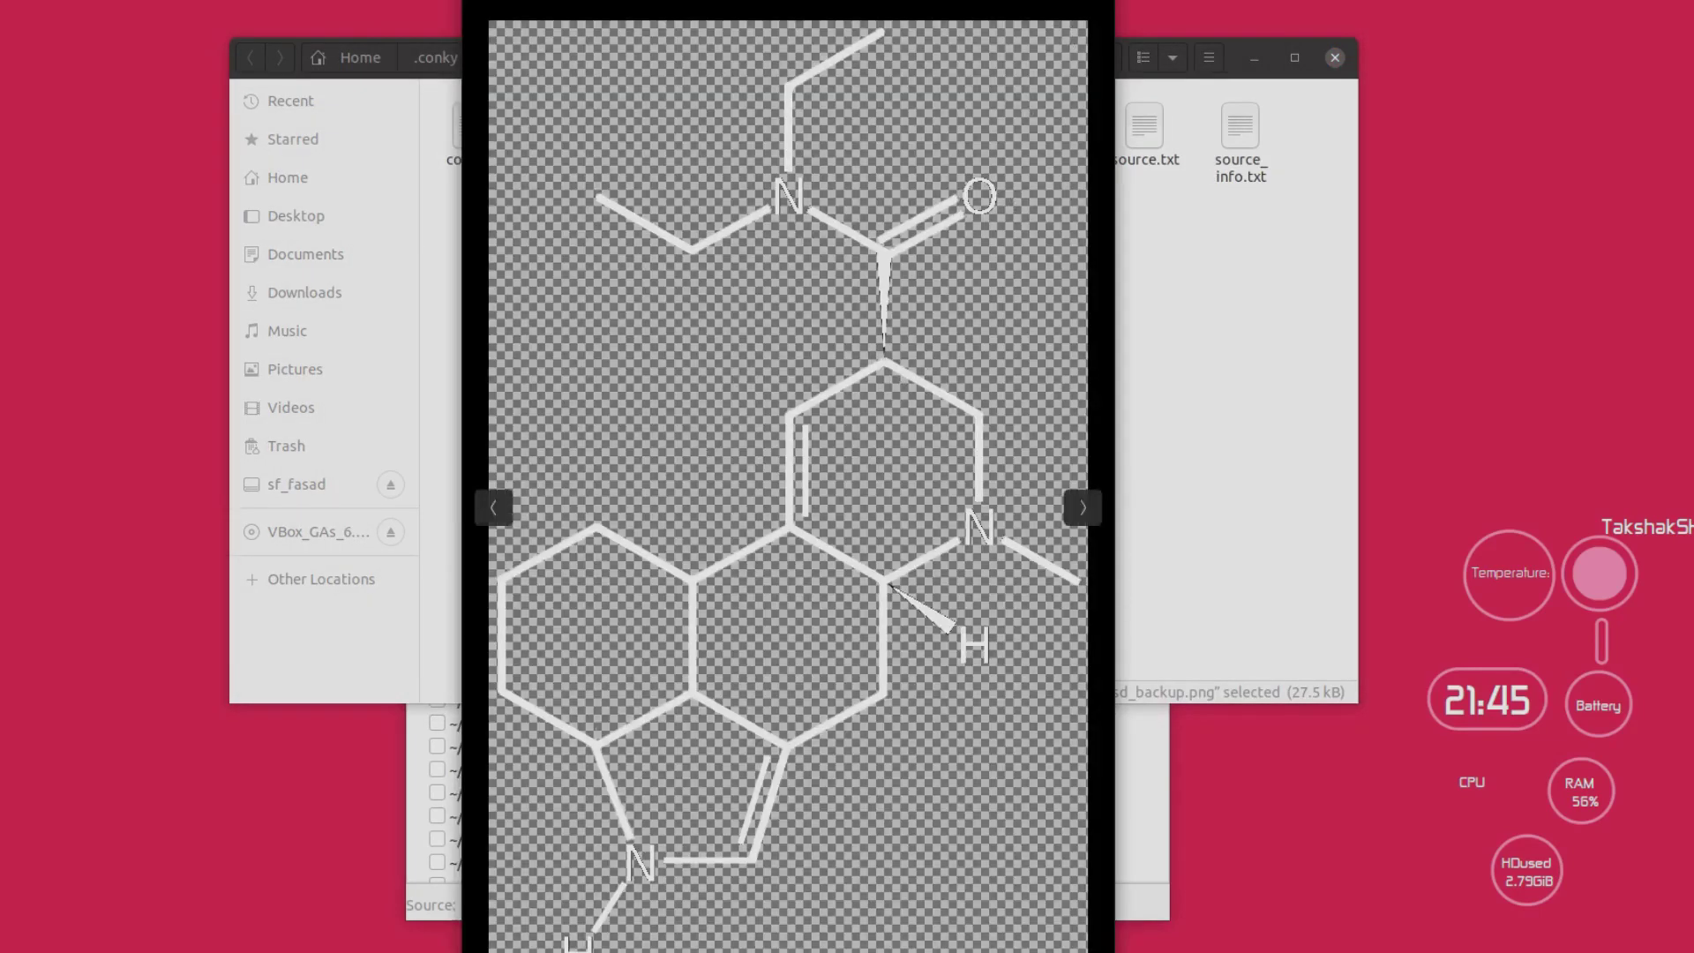
key(Escape)
click(1067, 247)
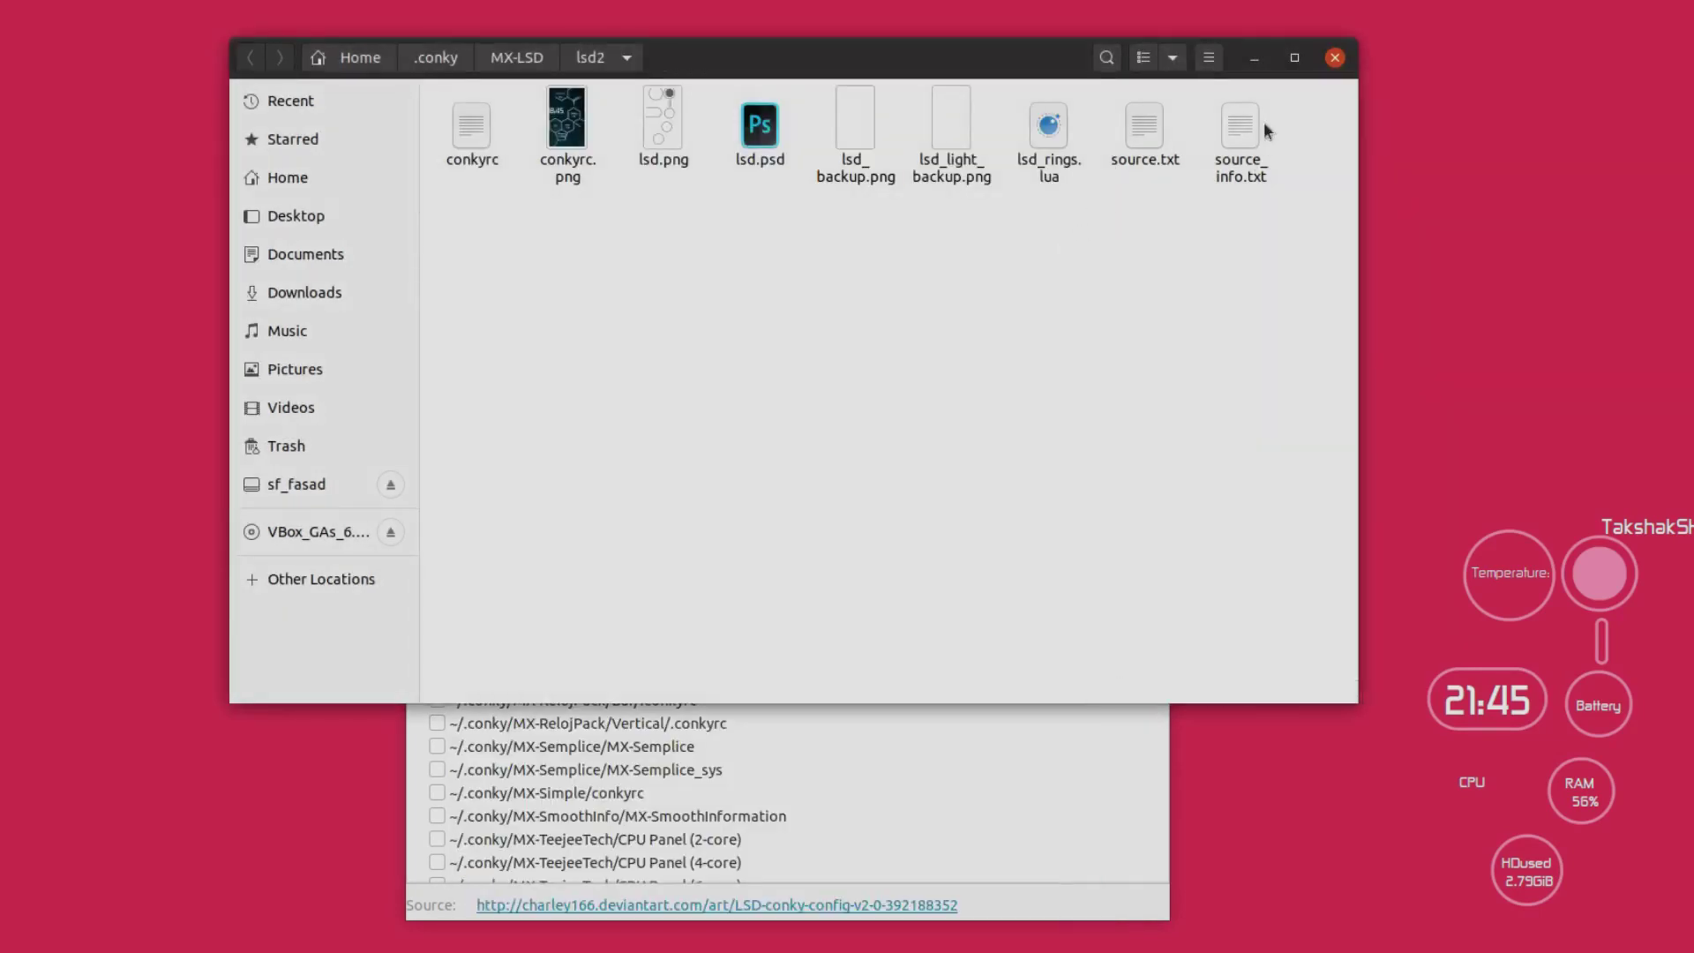
click(1335, 58)
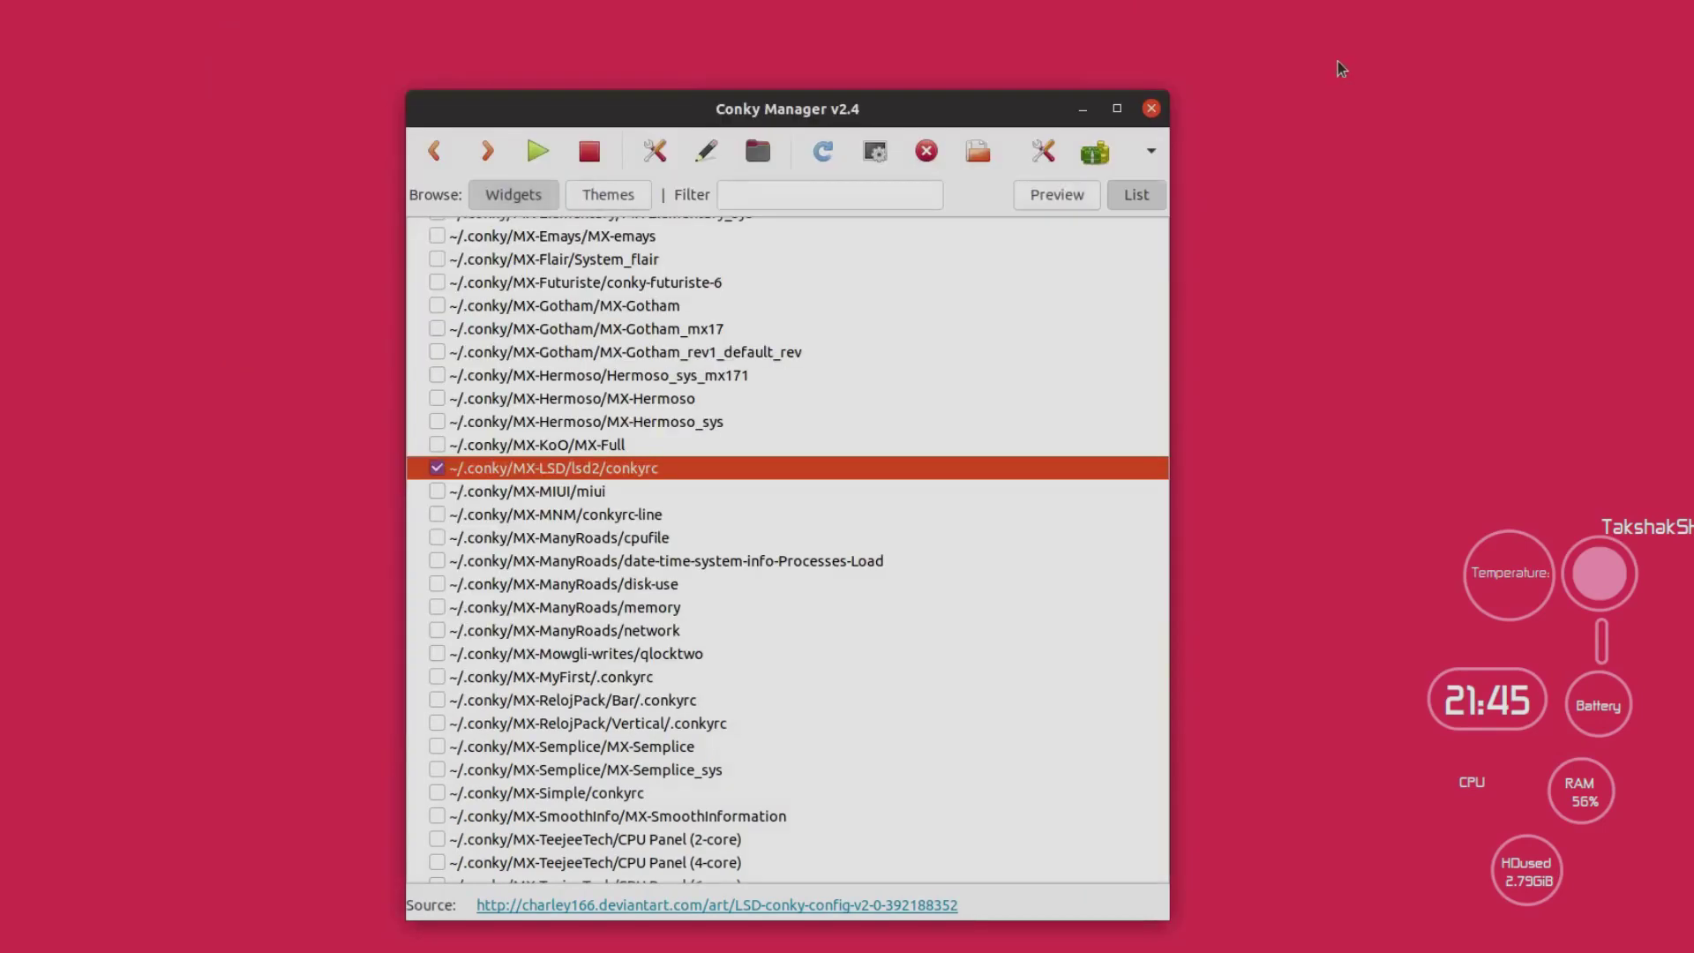
click(709, 164)
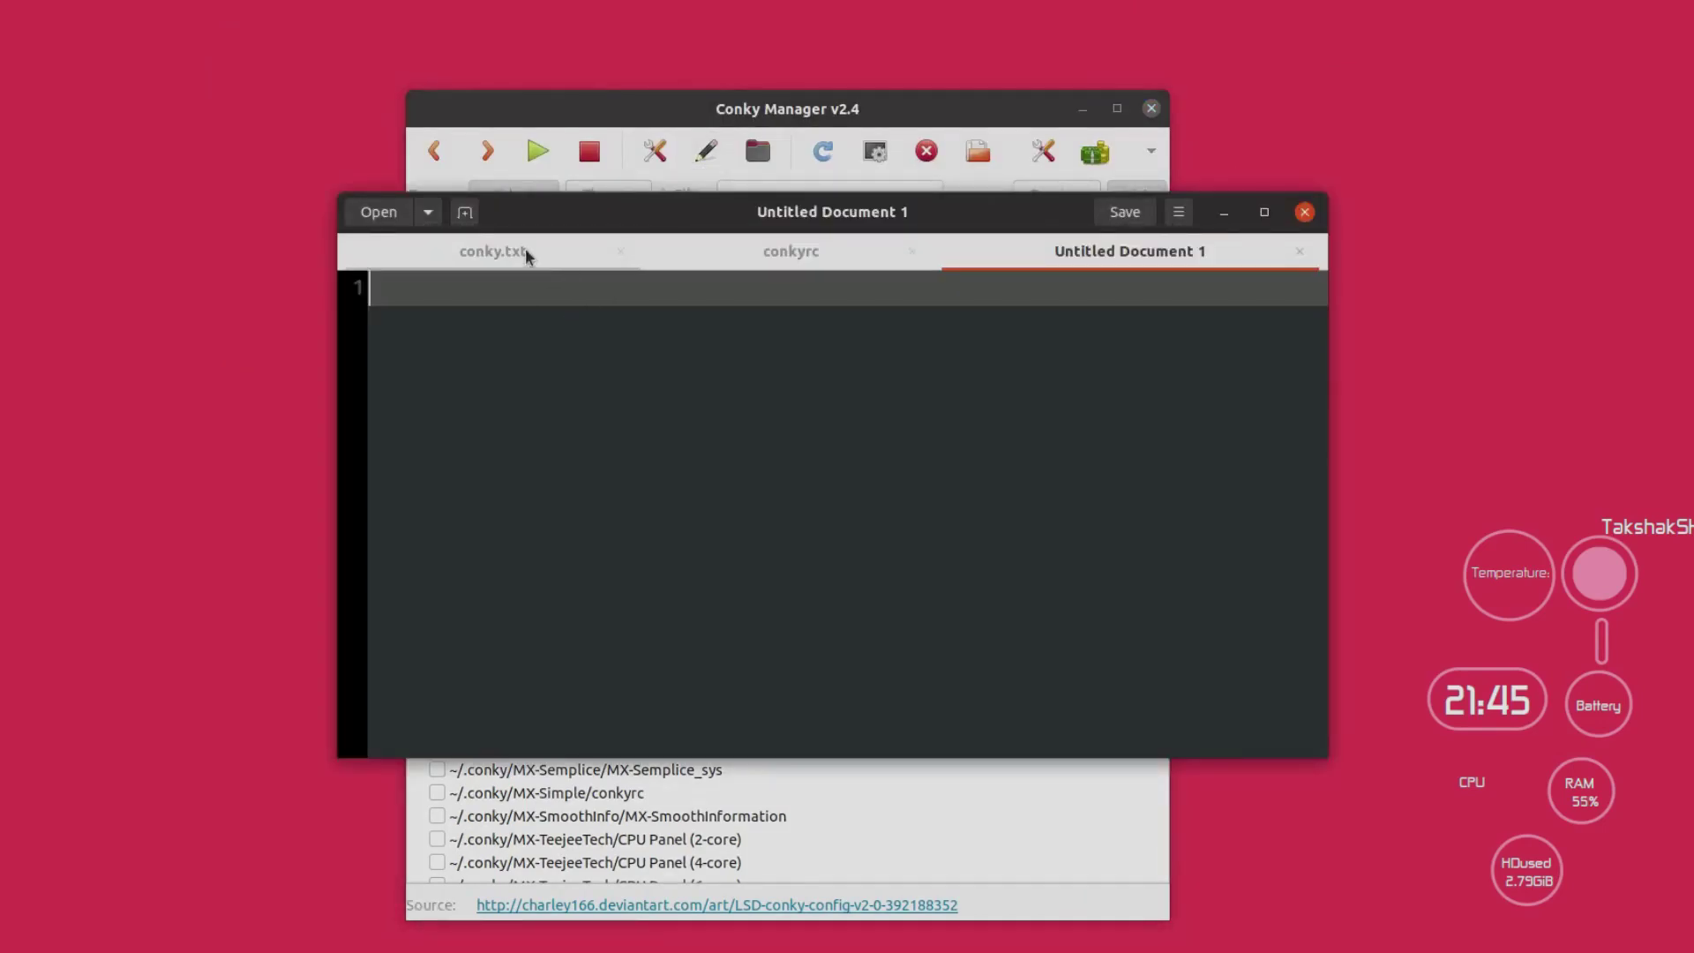
drag(1327, 758, 1474, 952)
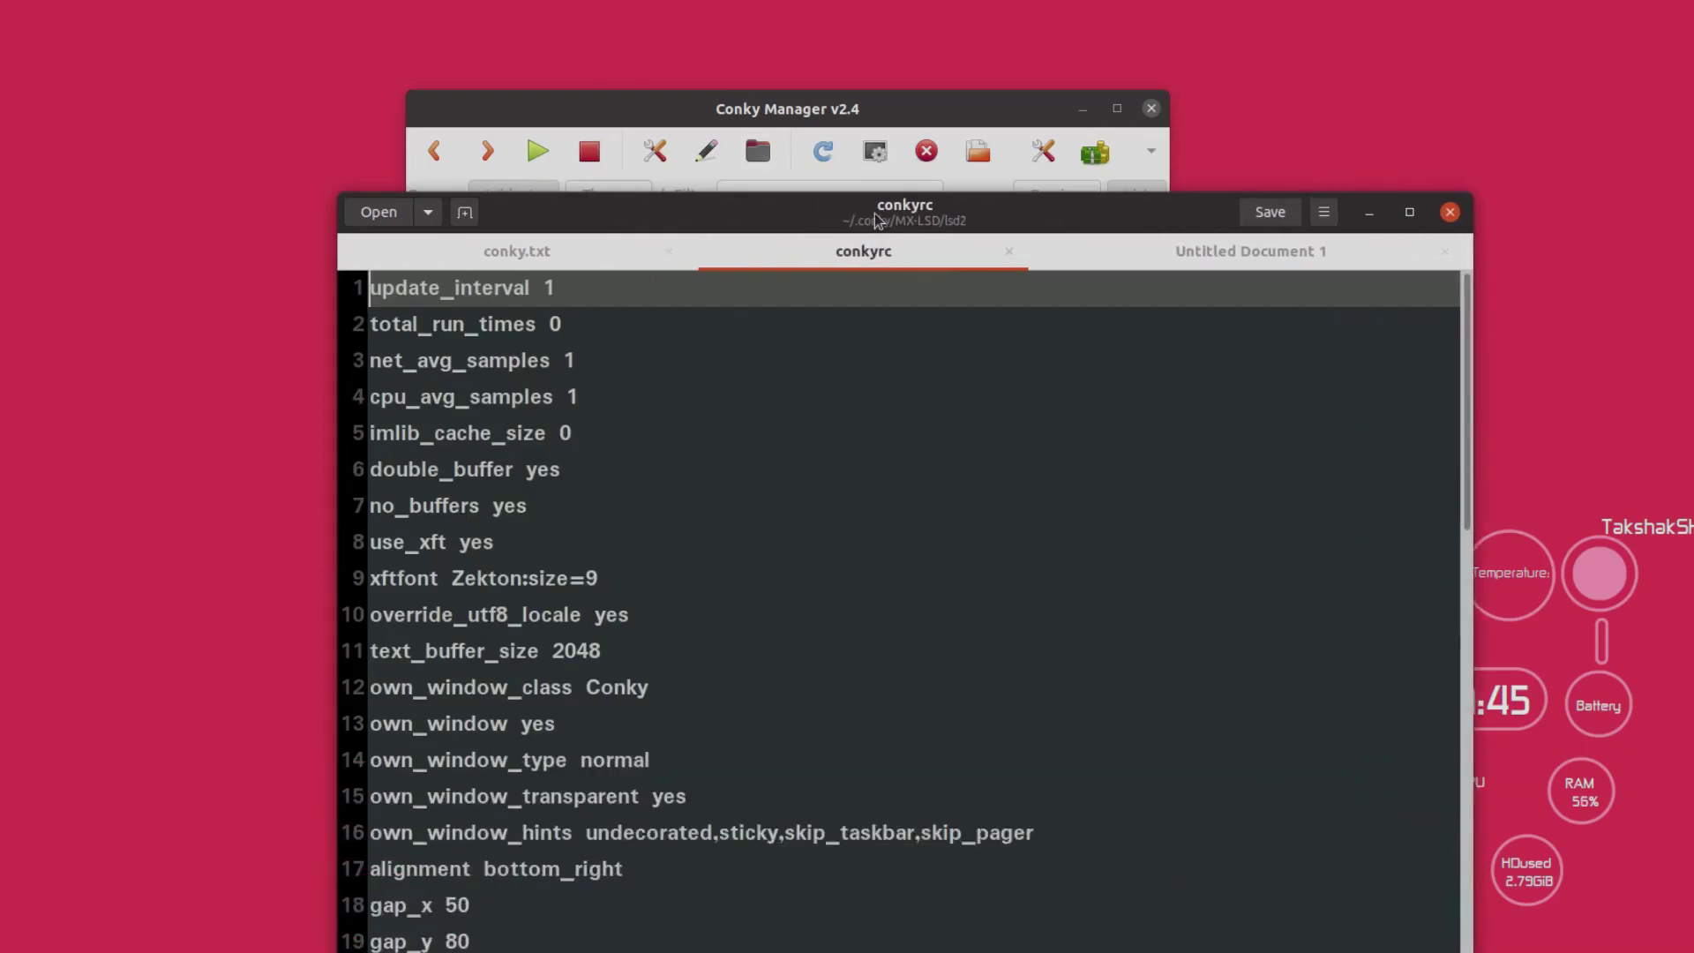
drag(878, 220, 808, 144)
scroll(671, 406, down, 9)
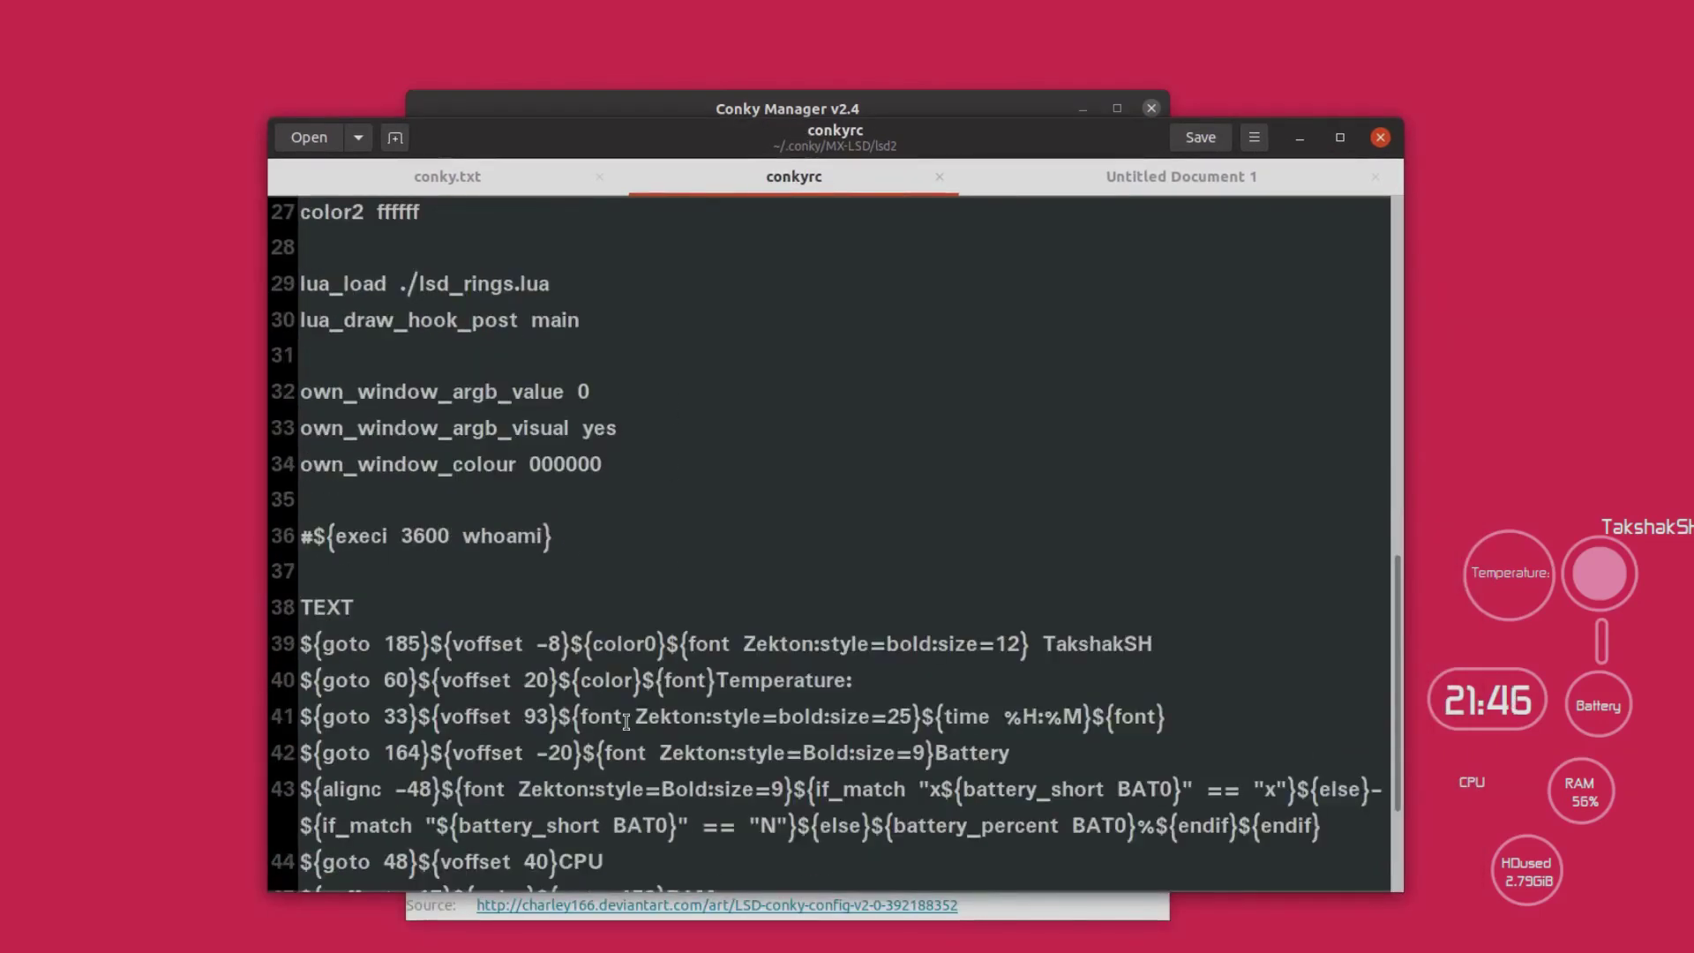
click(817, 649)
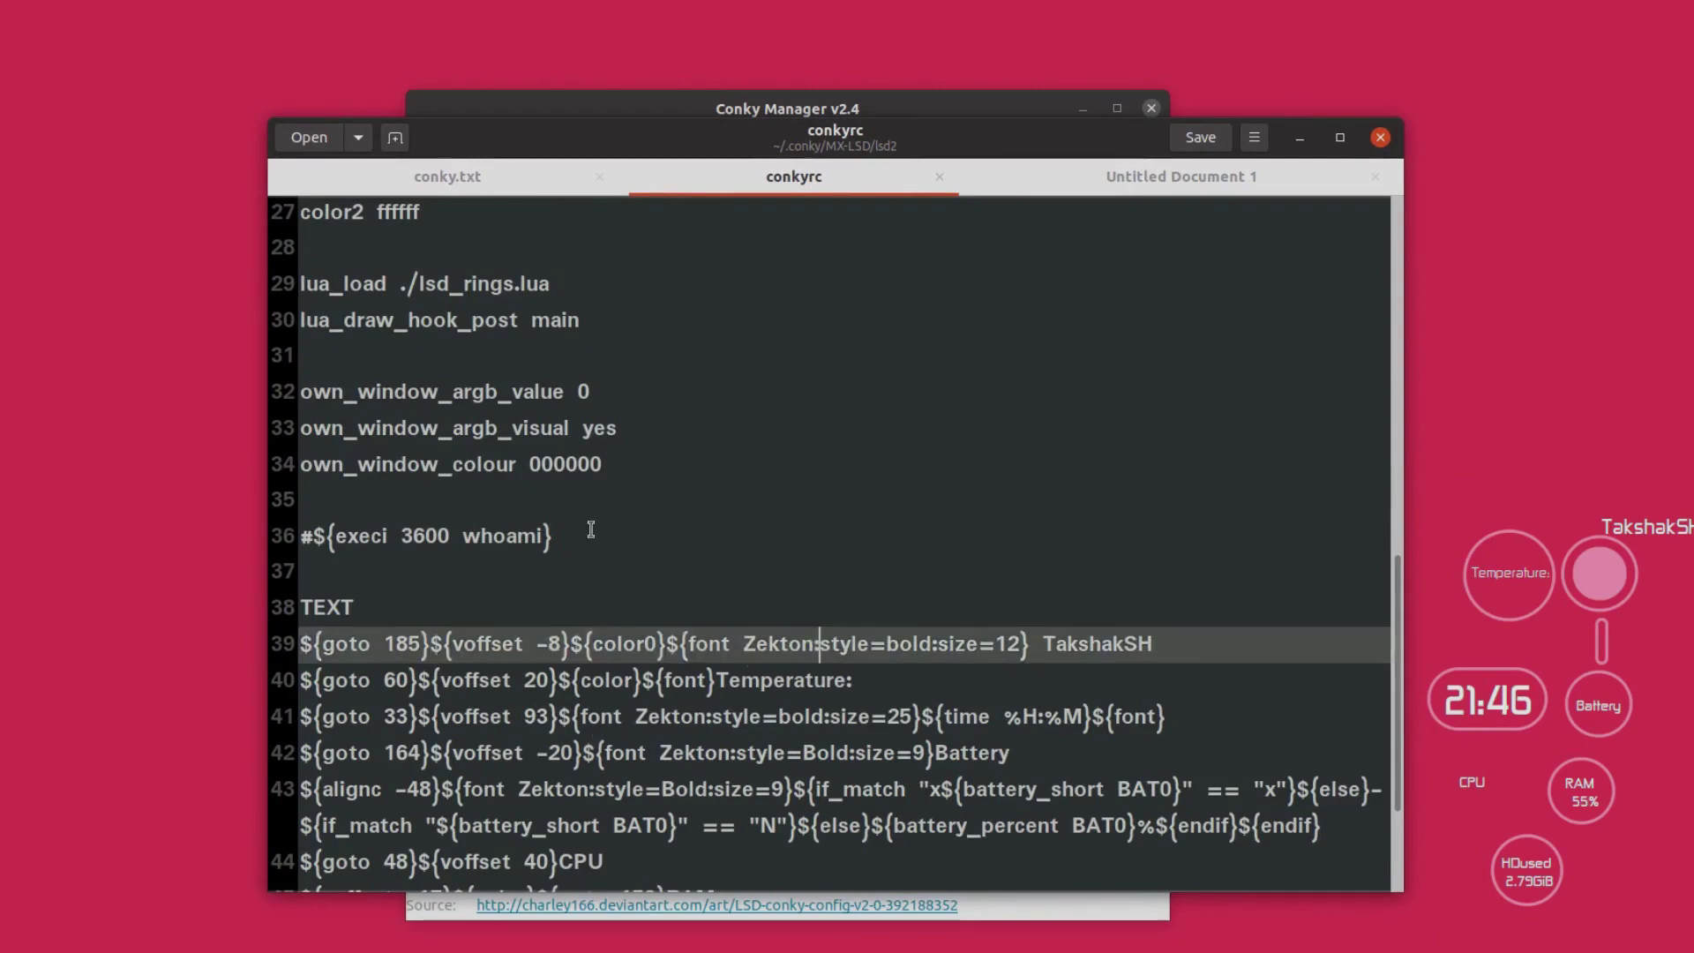
double_click(571, 462)
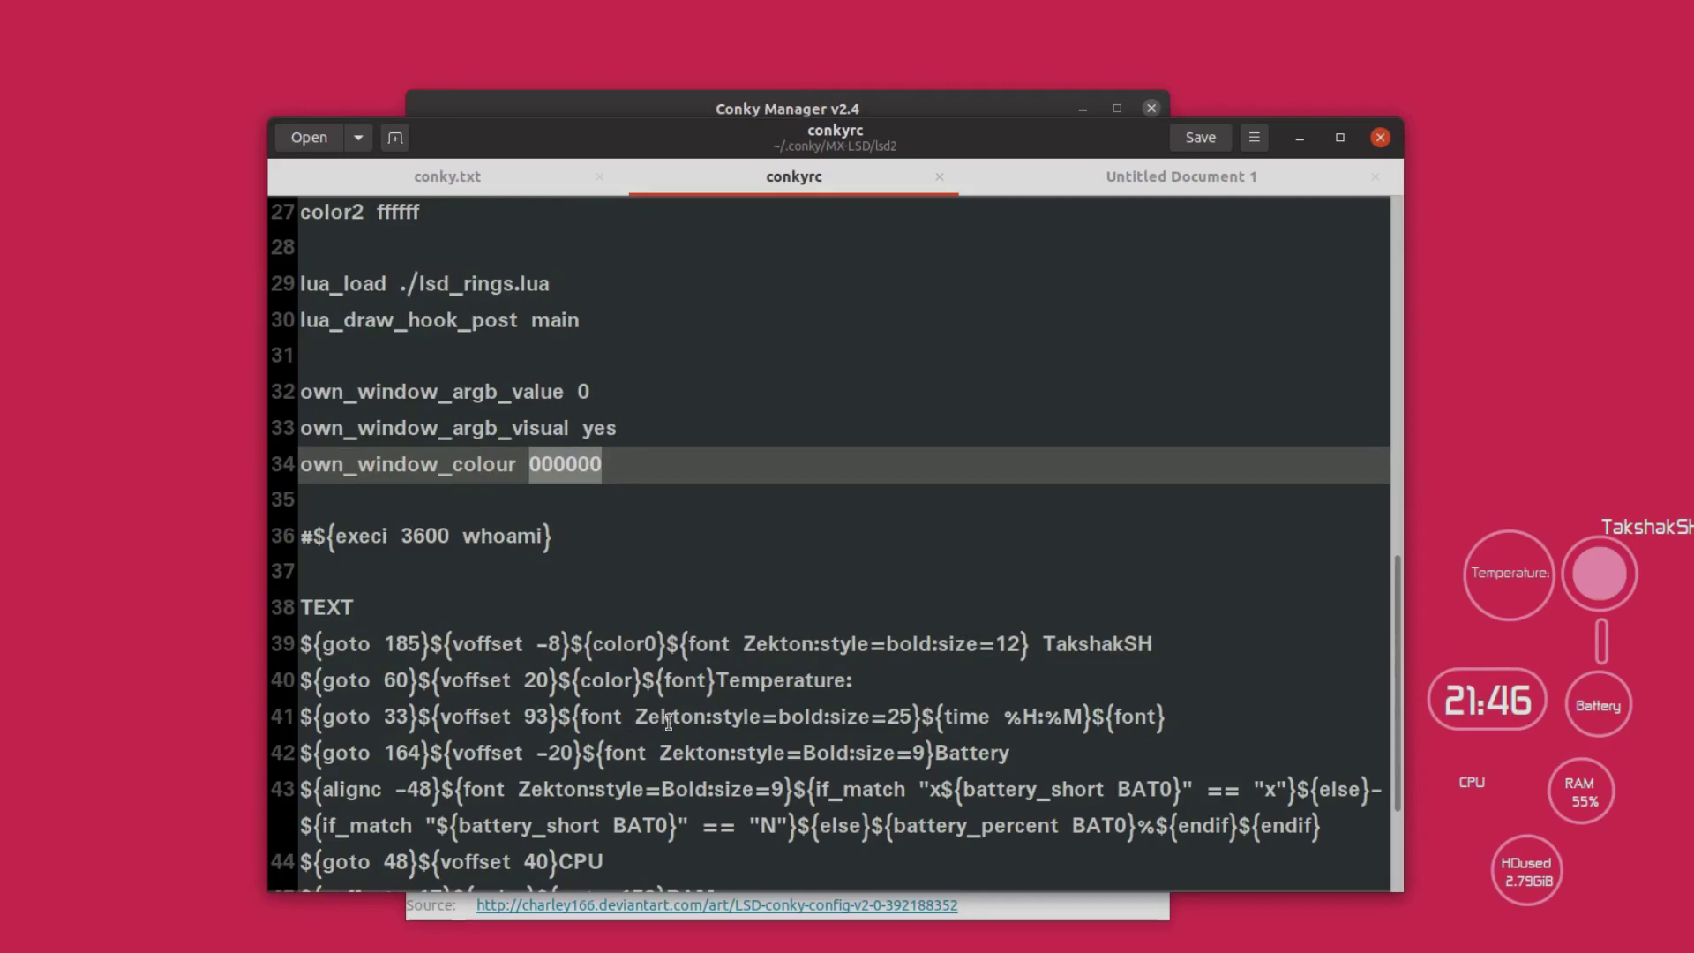
click(1384, 142)
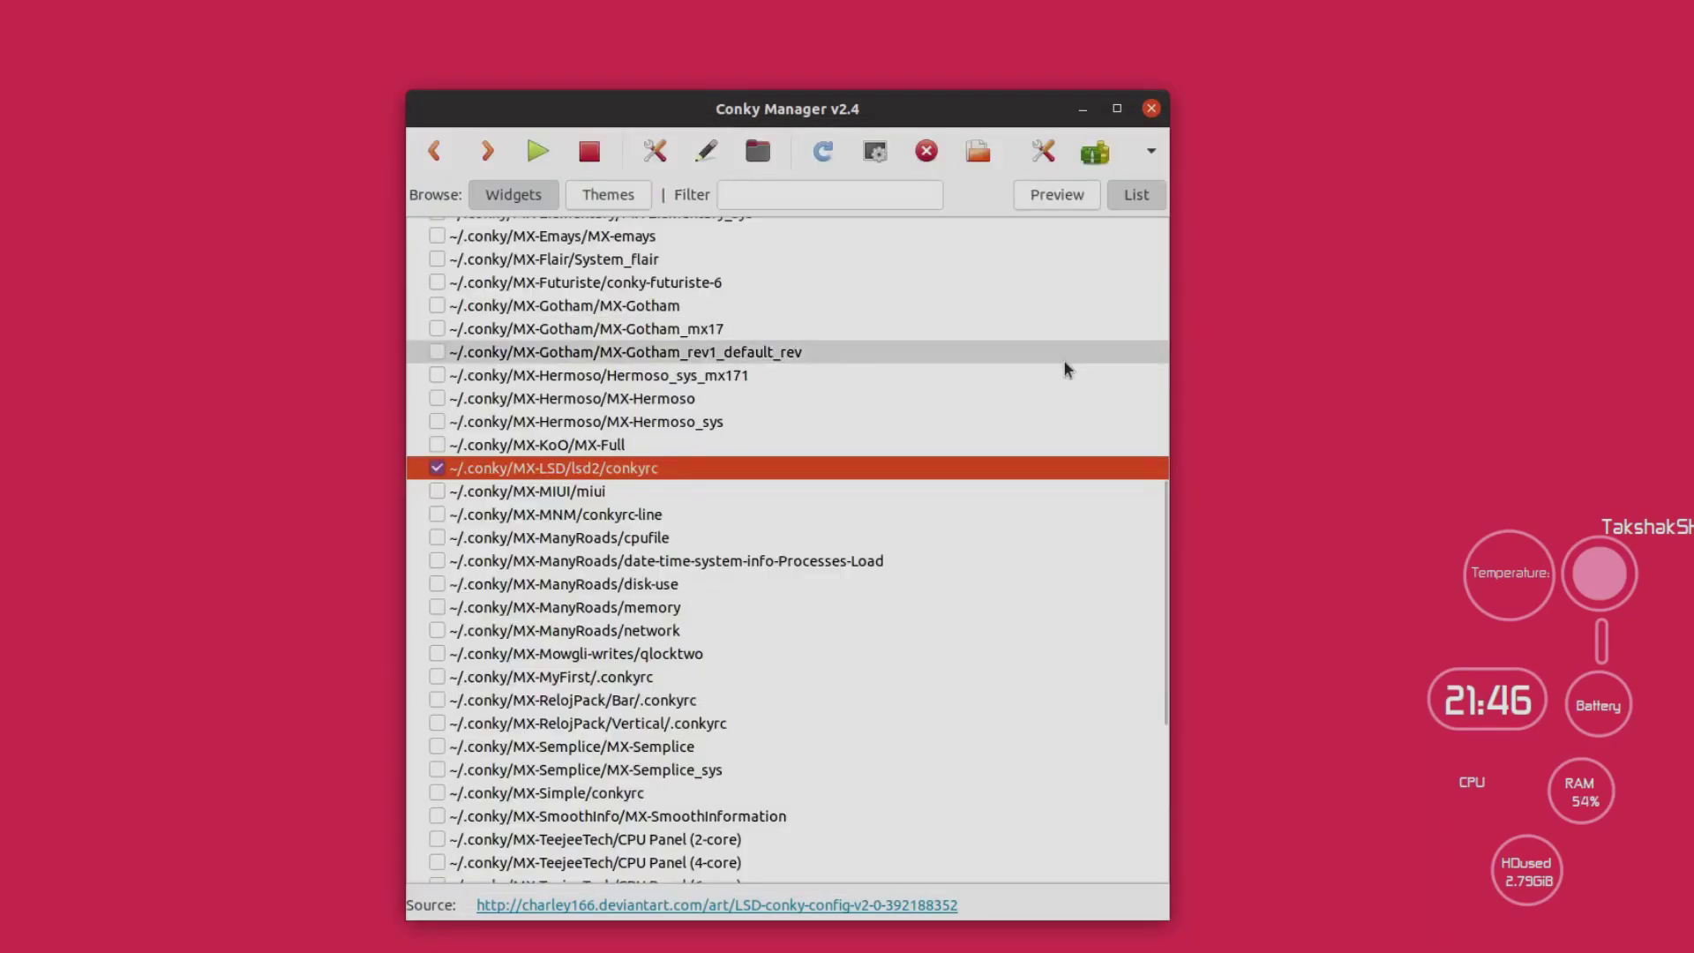